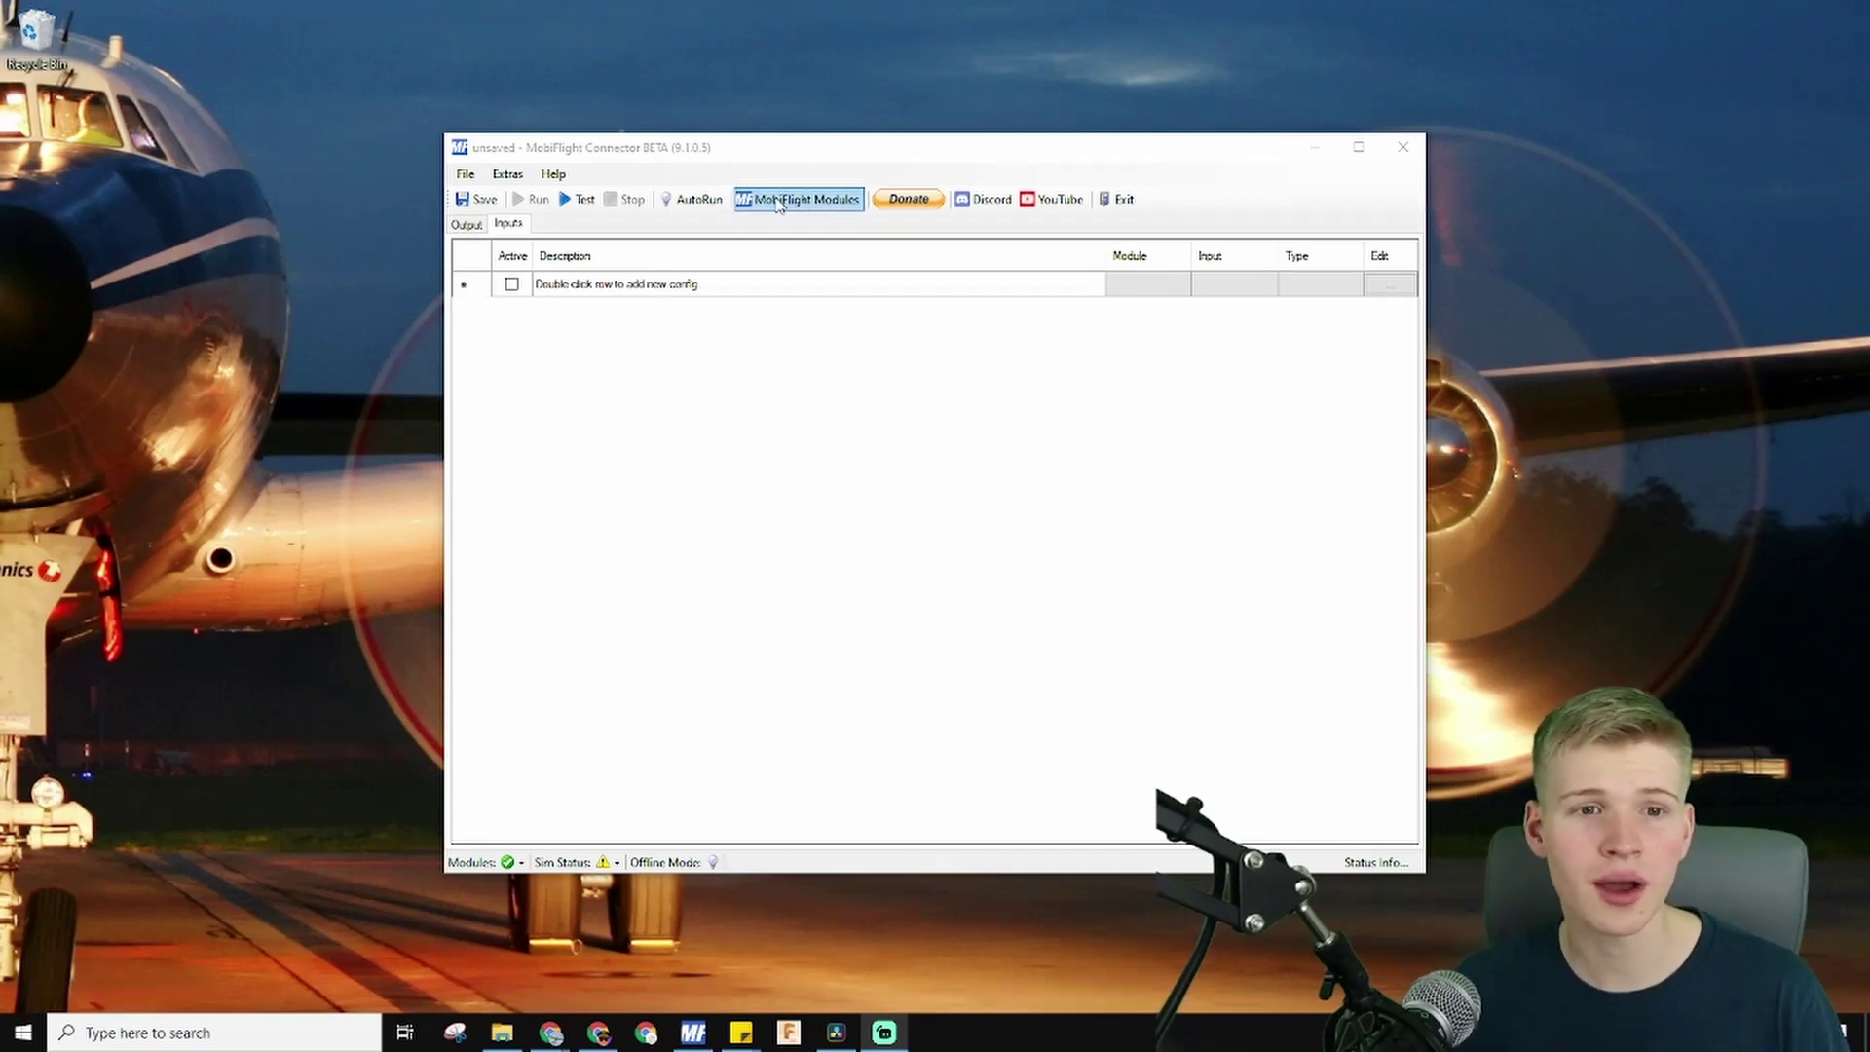
- Open the MobiFlight Modules settings and view the First Arduino's Button device on pin 2
left_click(814, 209)
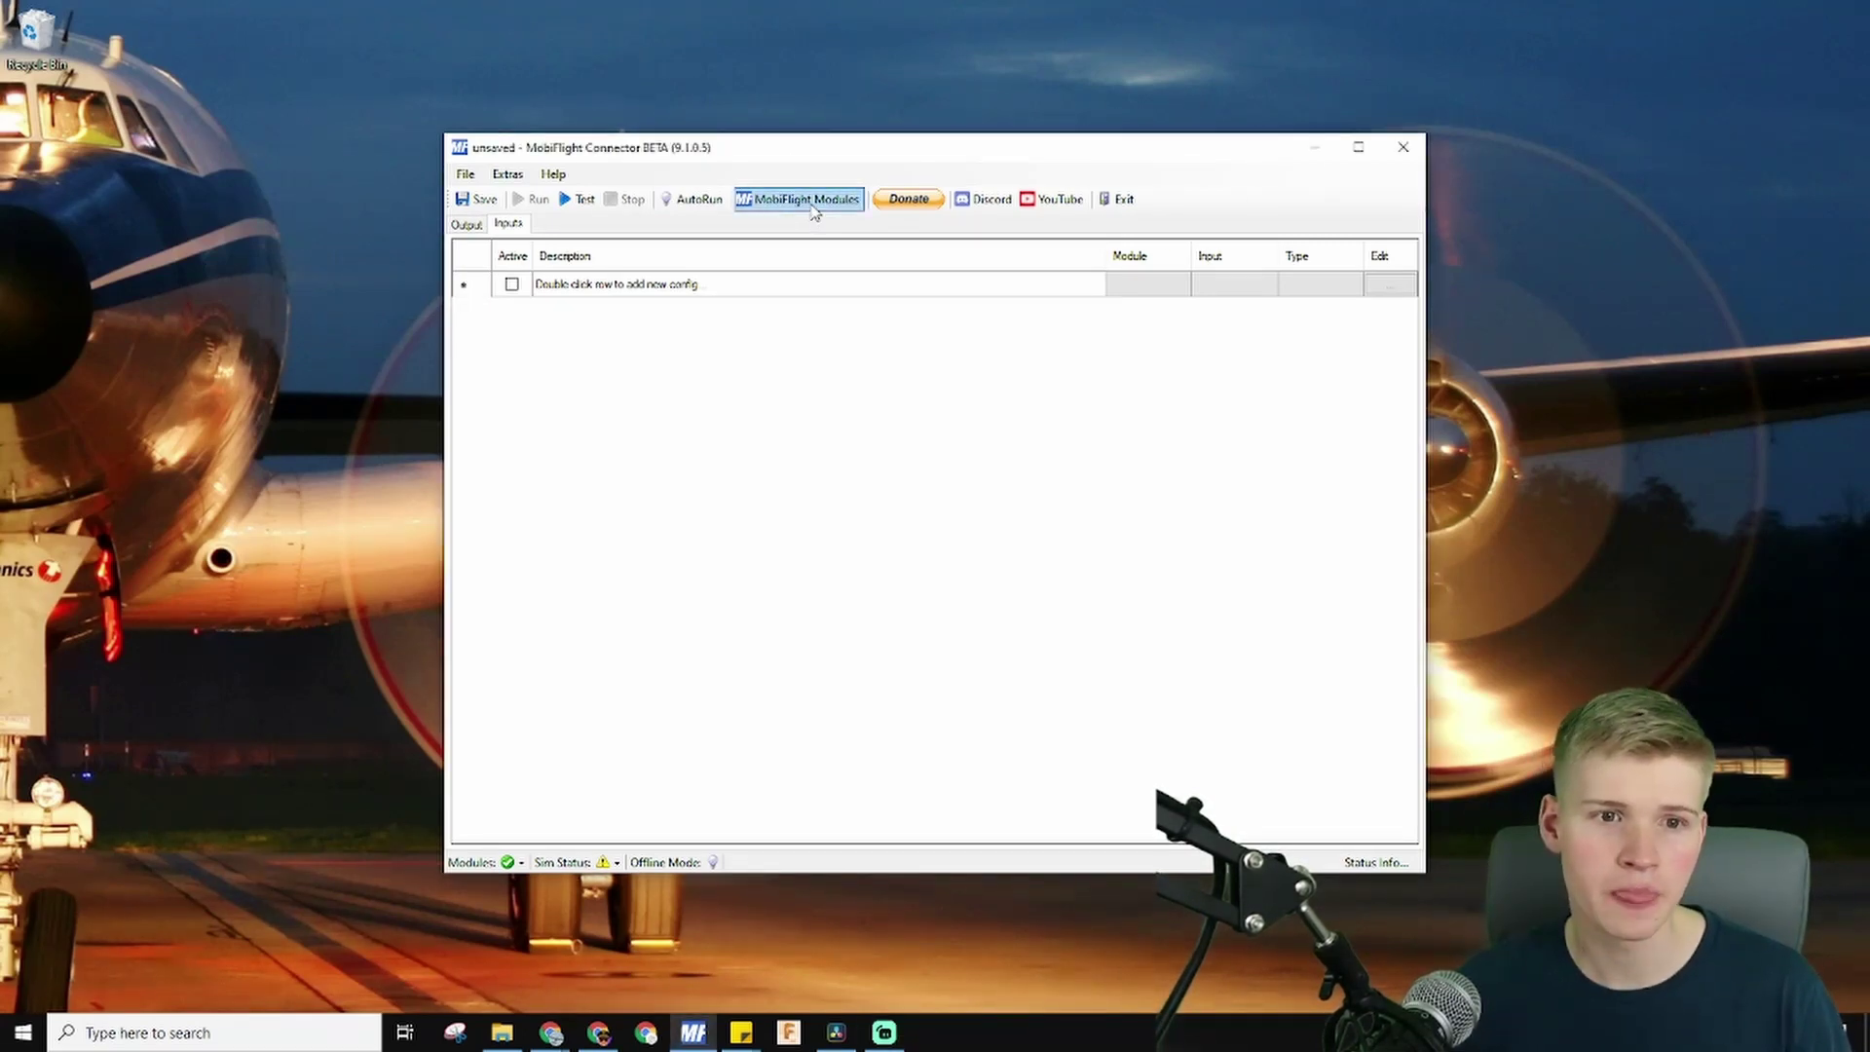
left_click(799, 204)
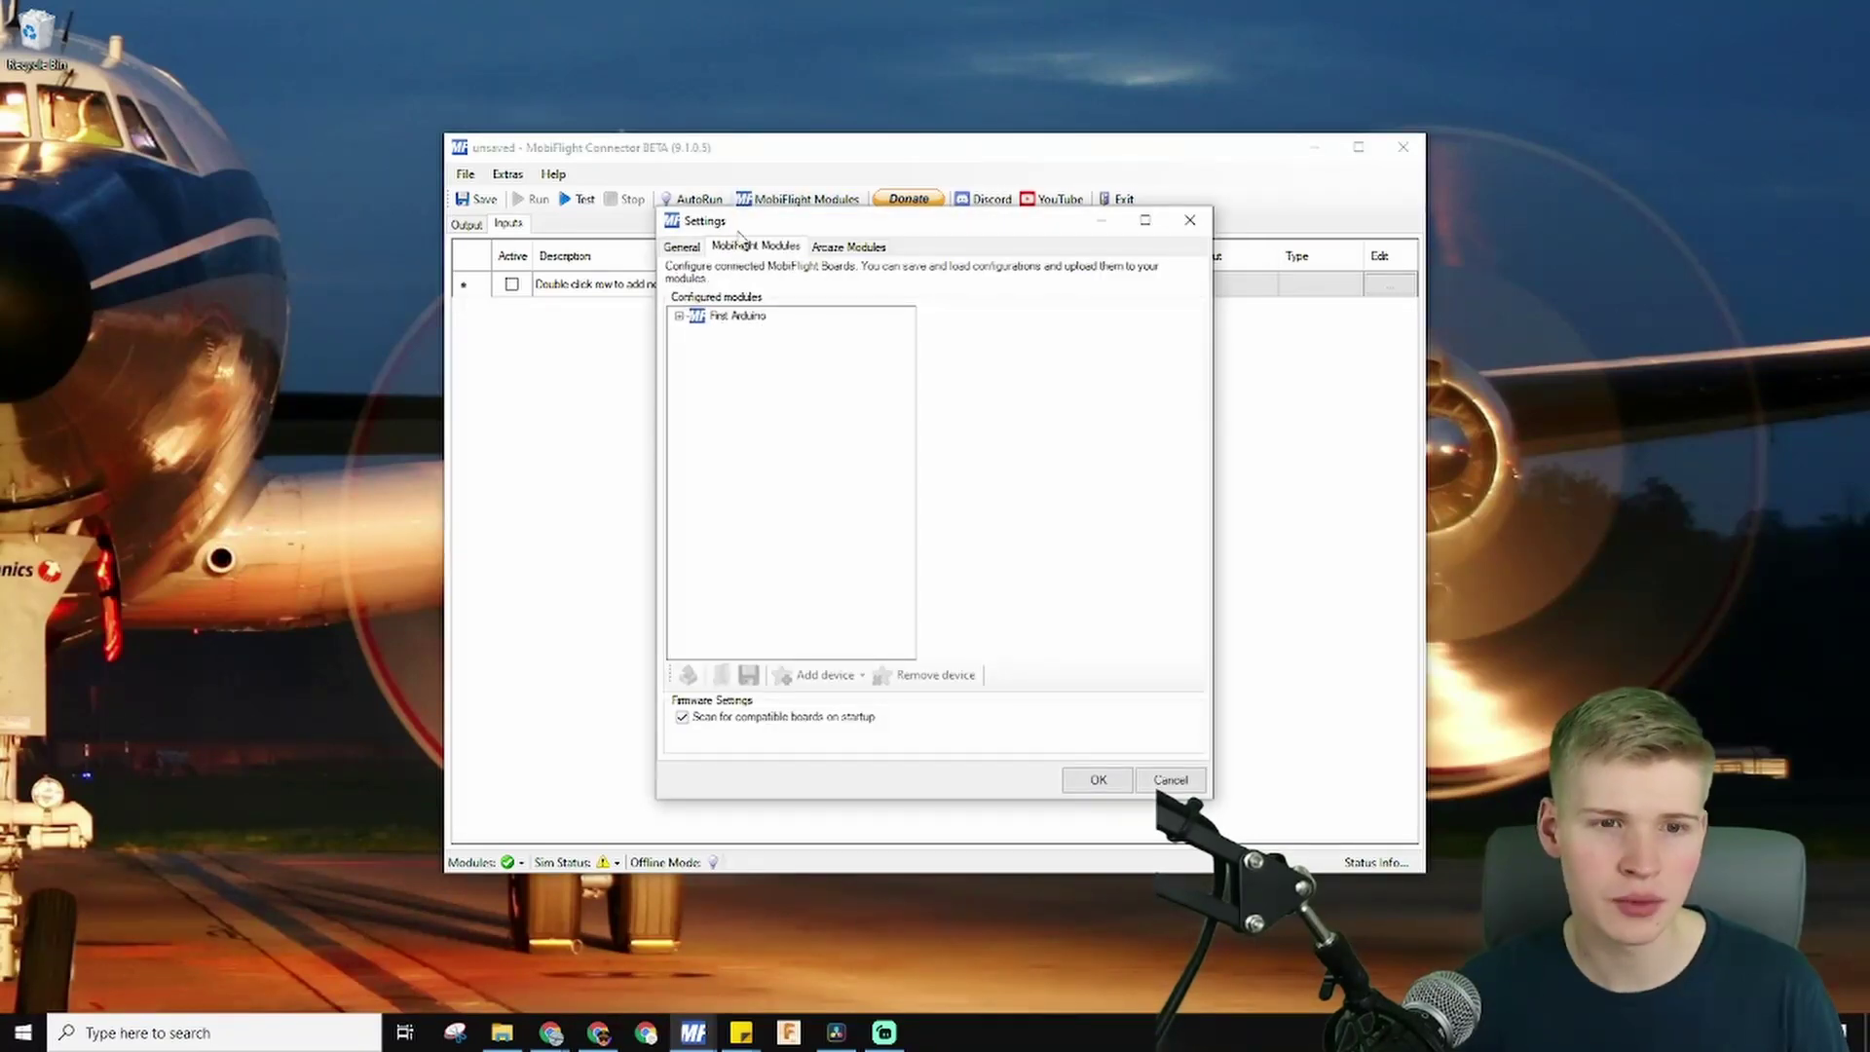
left_click(723, 318)
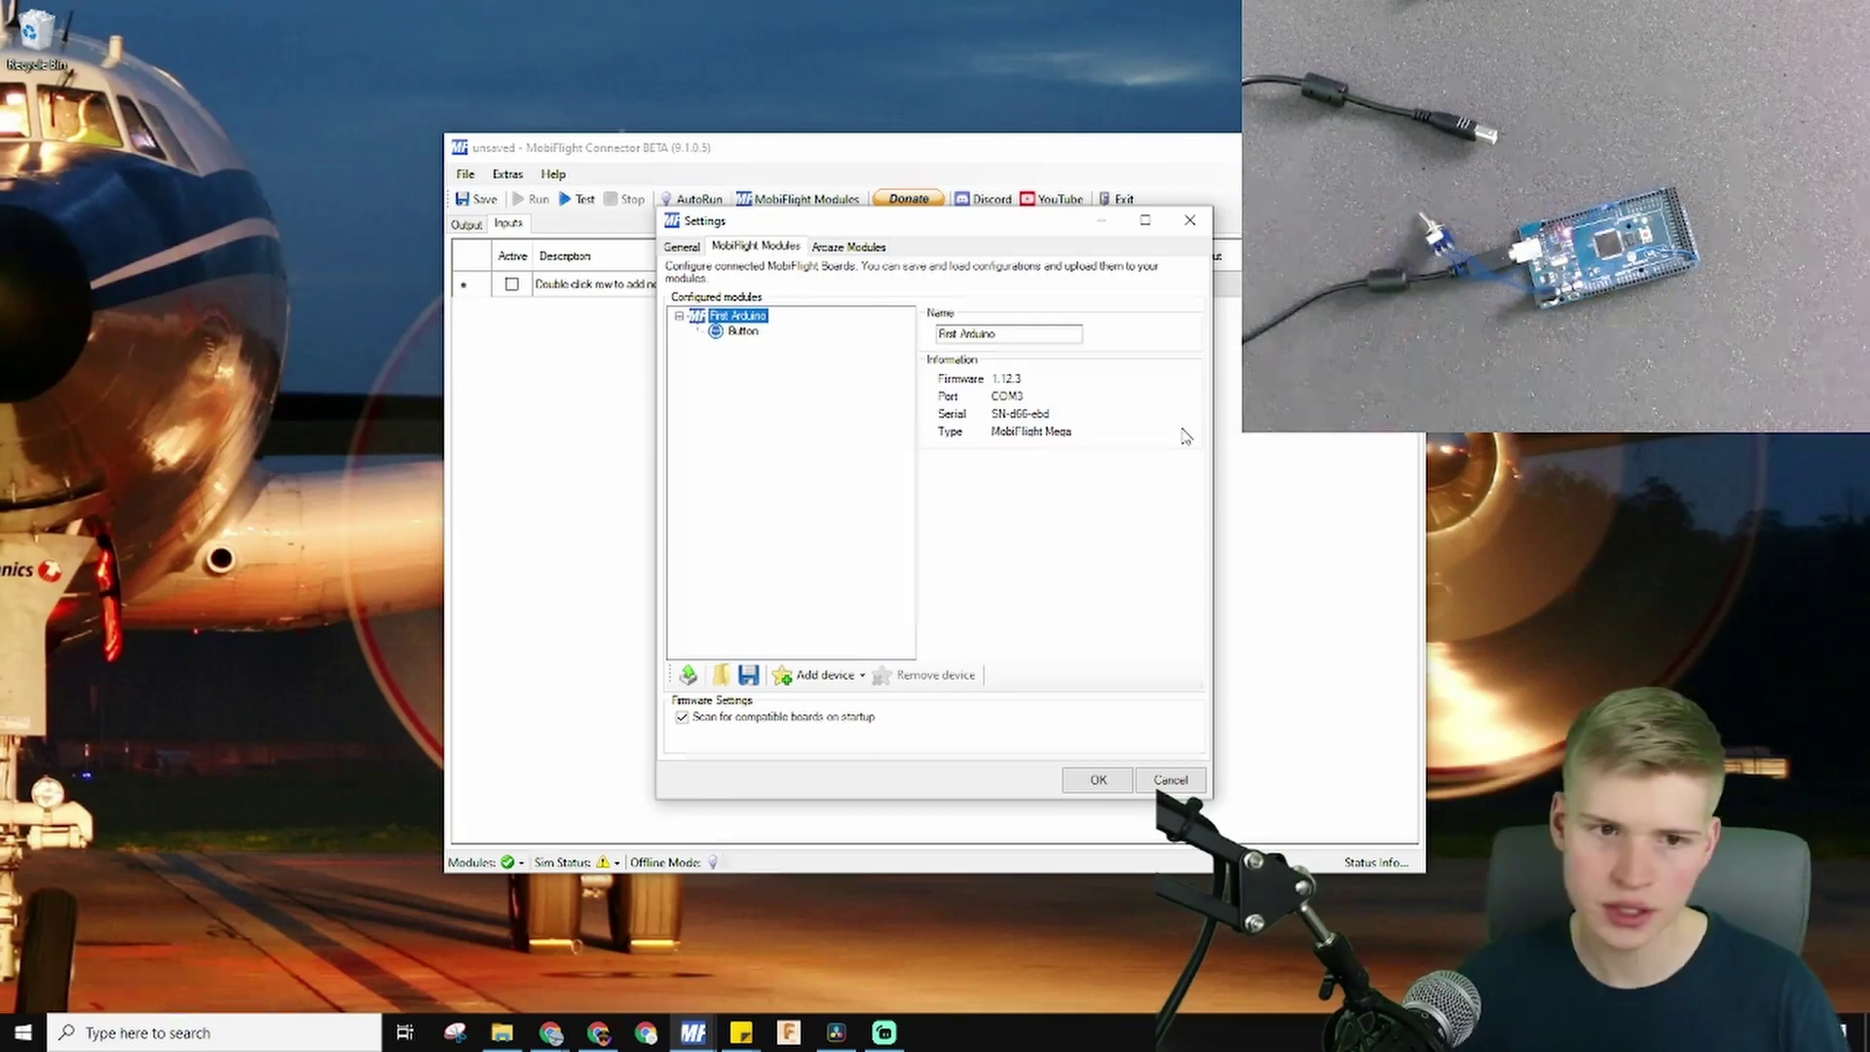
left_click(748, 332)
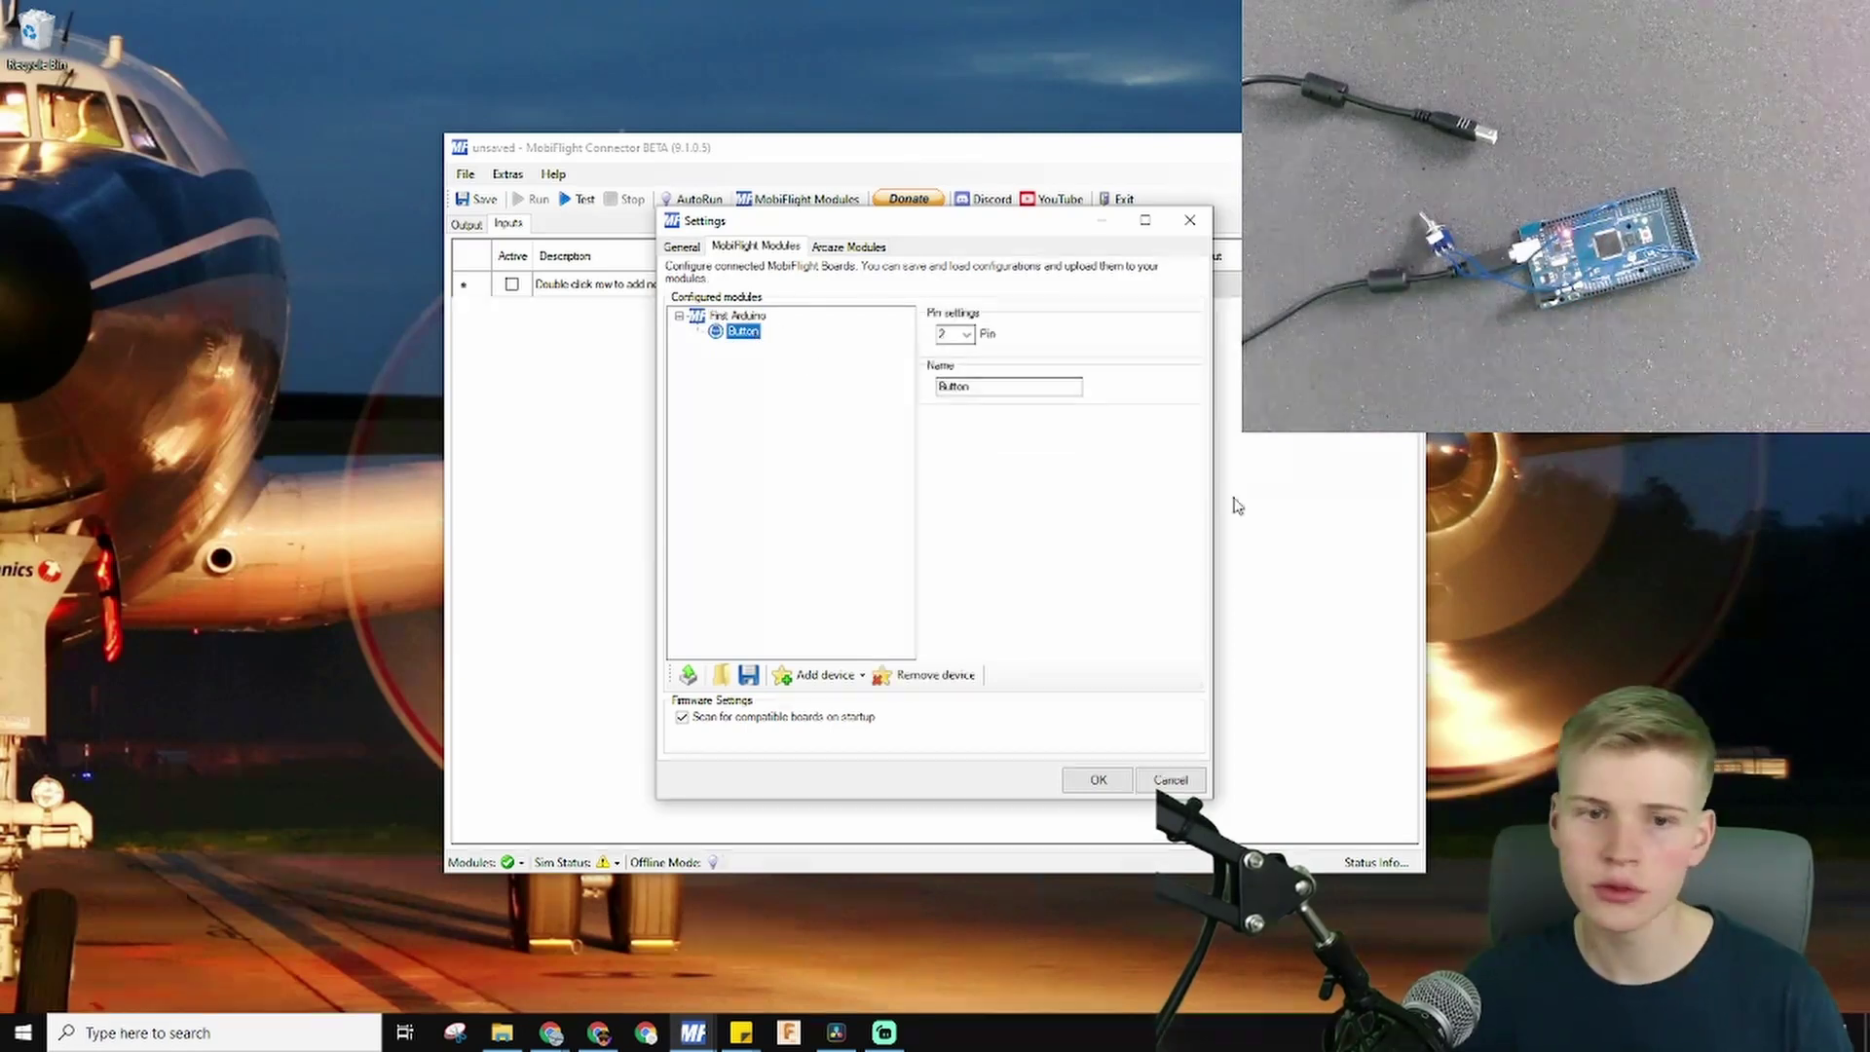
right_click(733, 387)
mouse_move(773, 402)
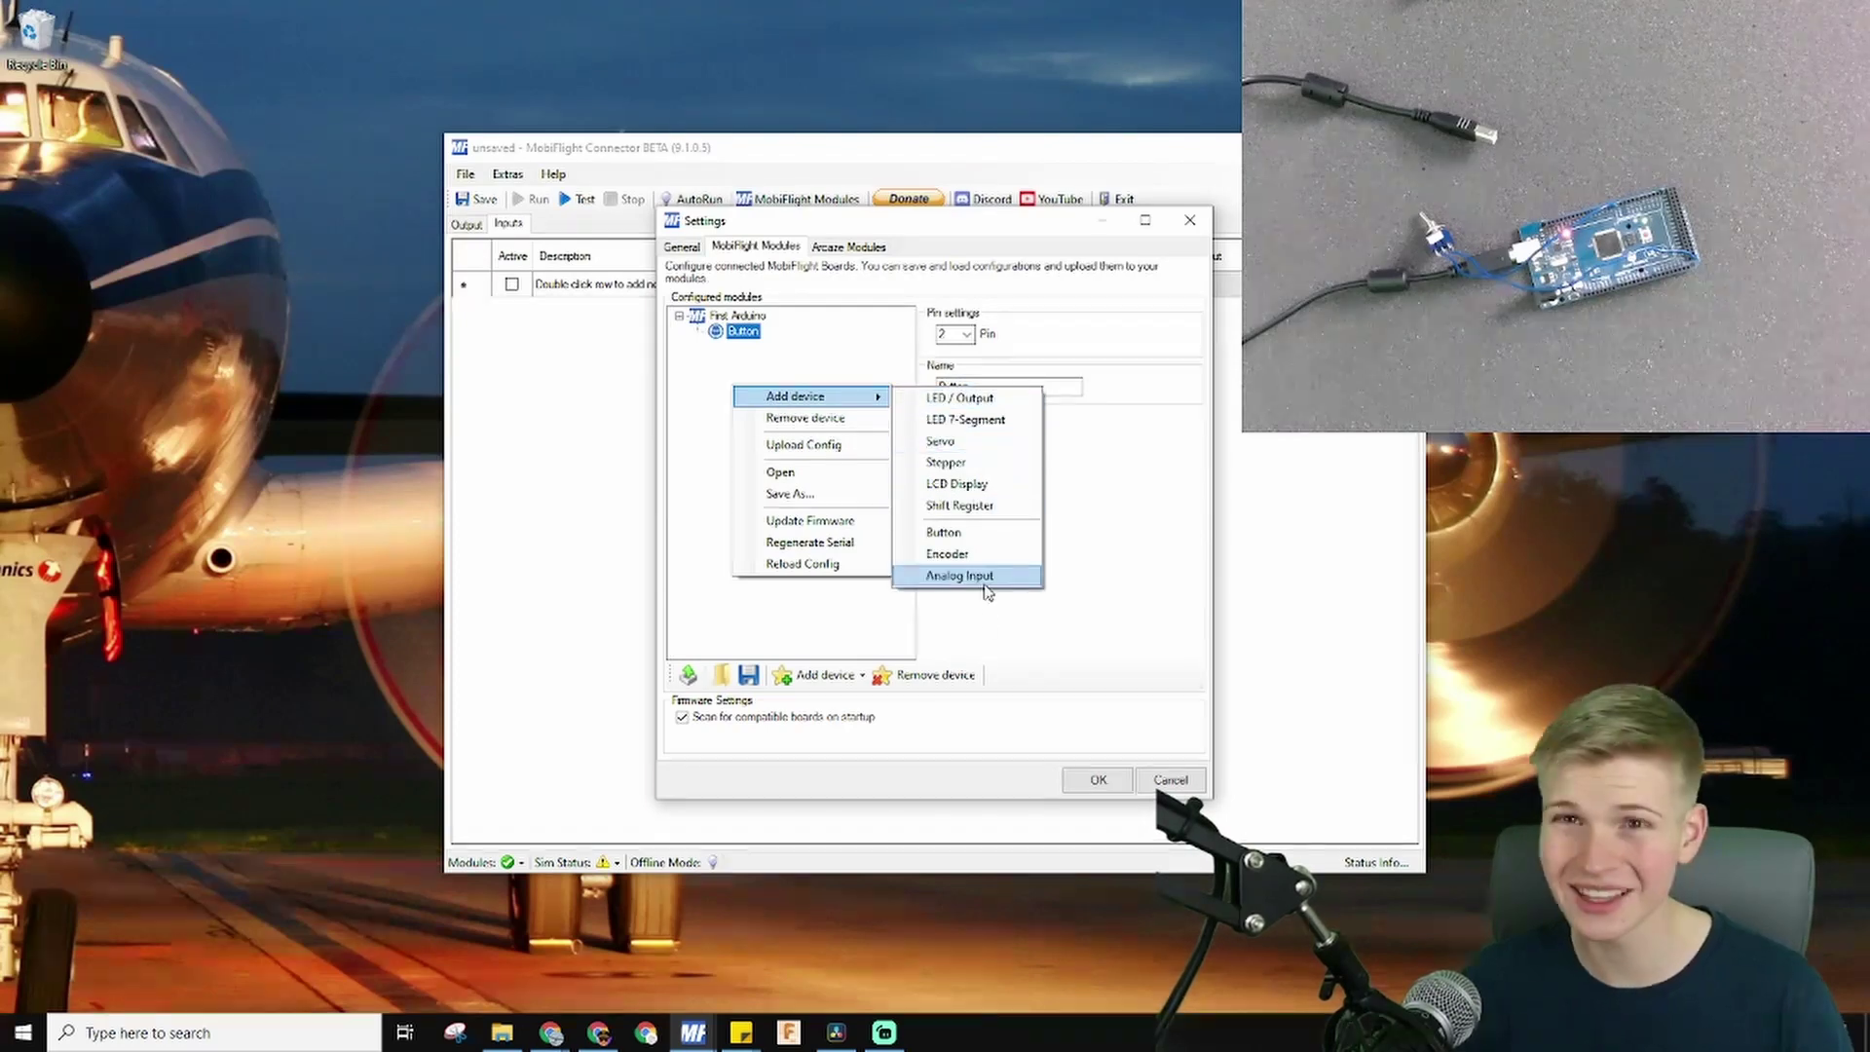
left_click(882, 648)
left_click(854, 675)
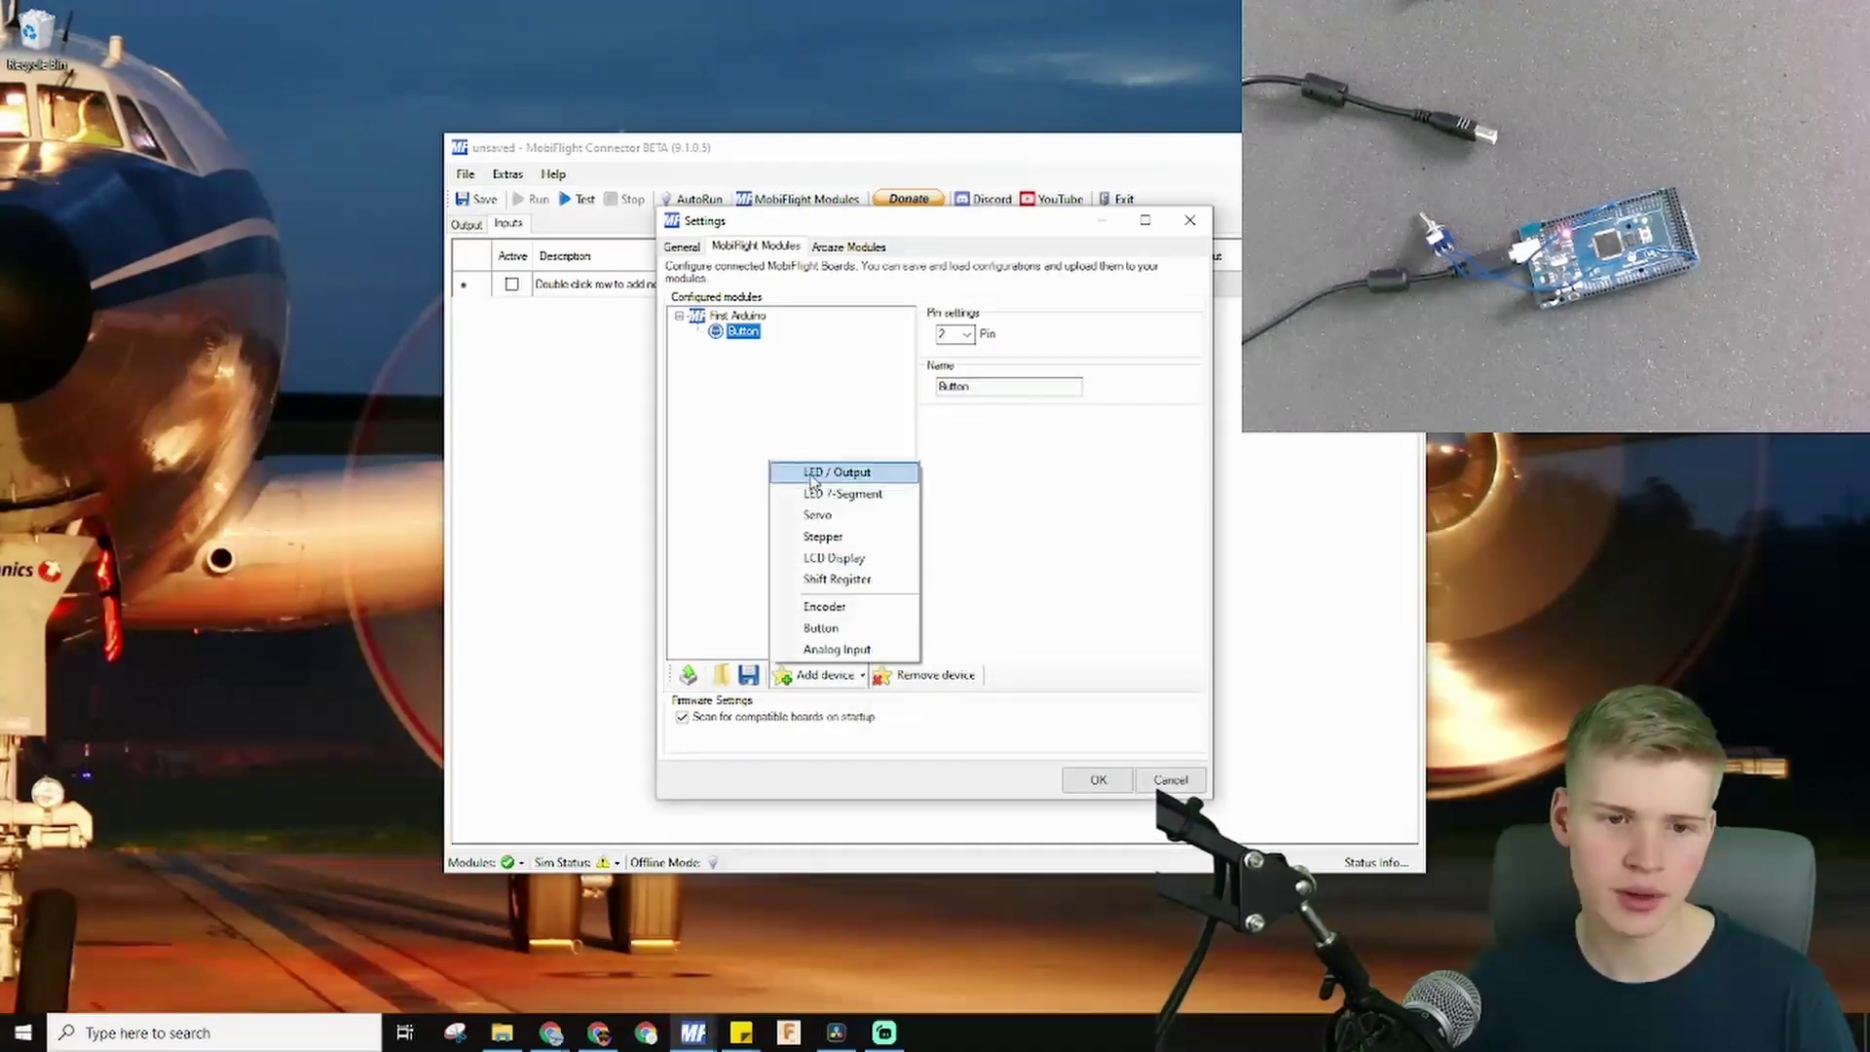
left_click(871, 671)
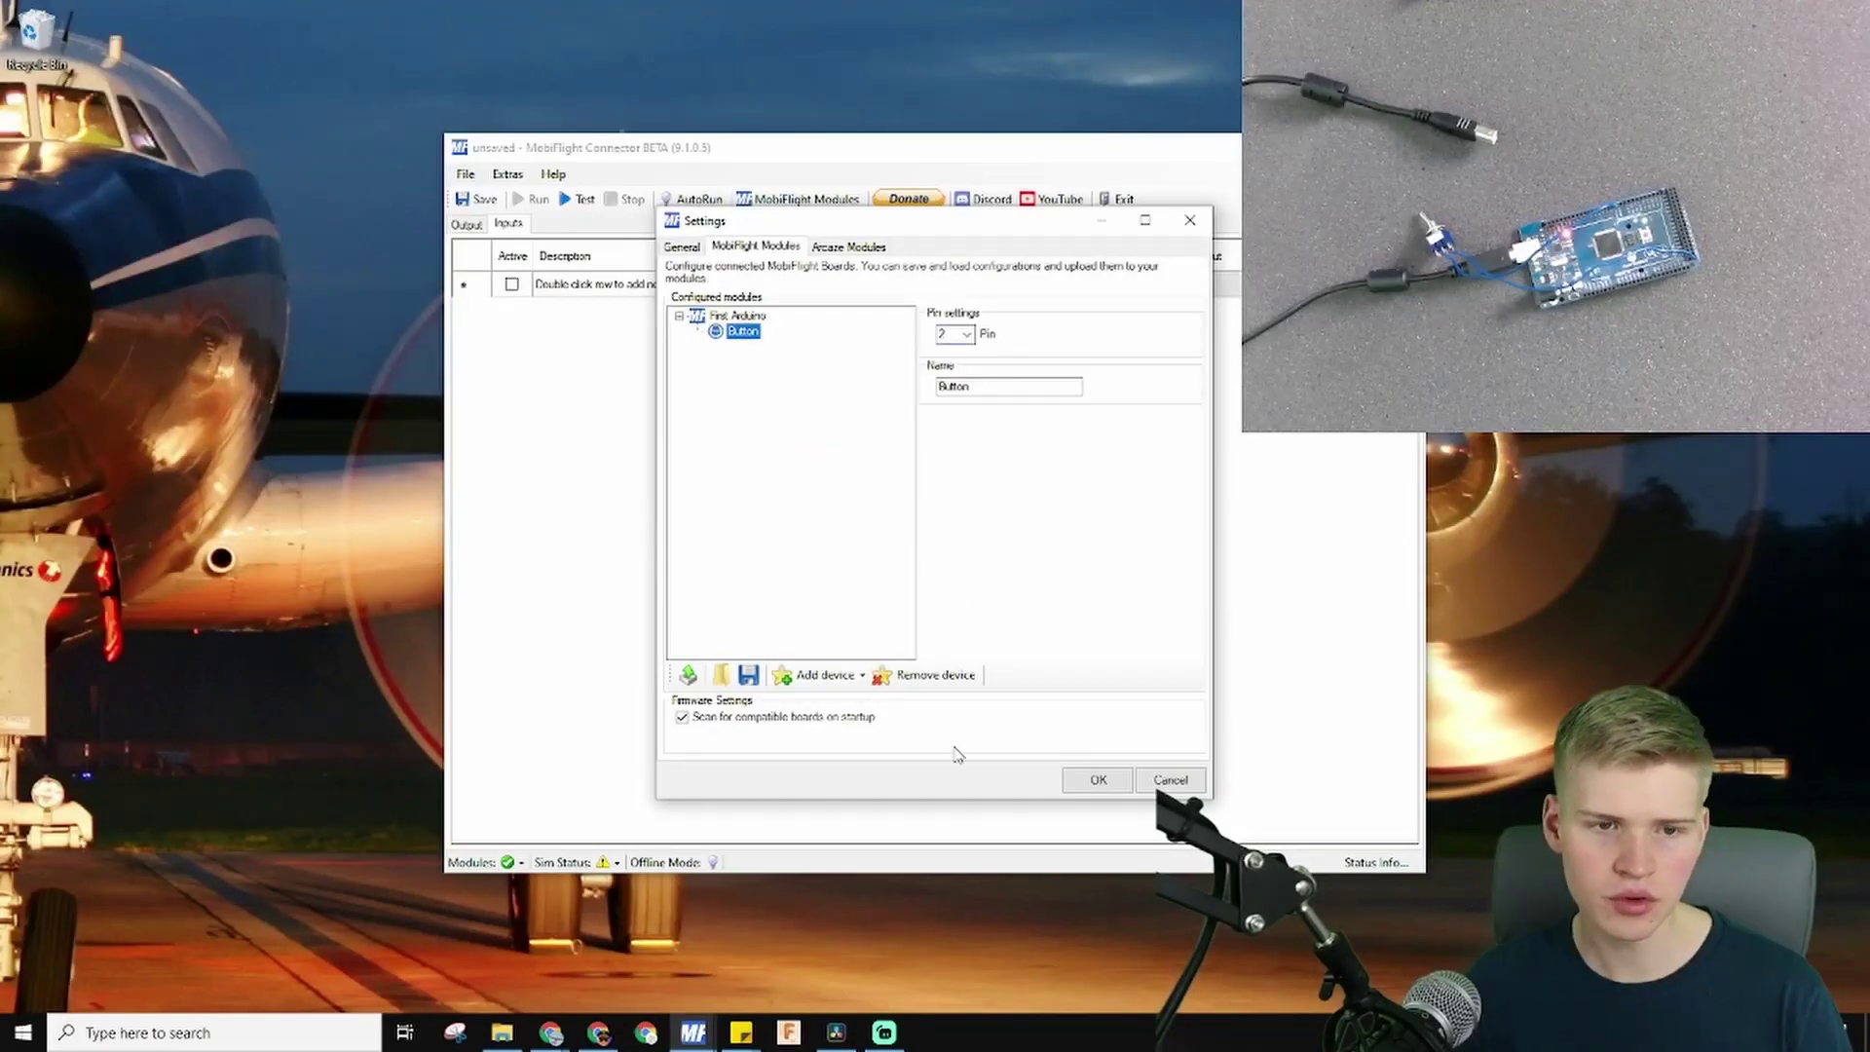
left_click(904, 675)
- Add an Encoder device to the First Arduino and enter its pin numbers
right_click(771, 429)
mouse_move(809, 446)
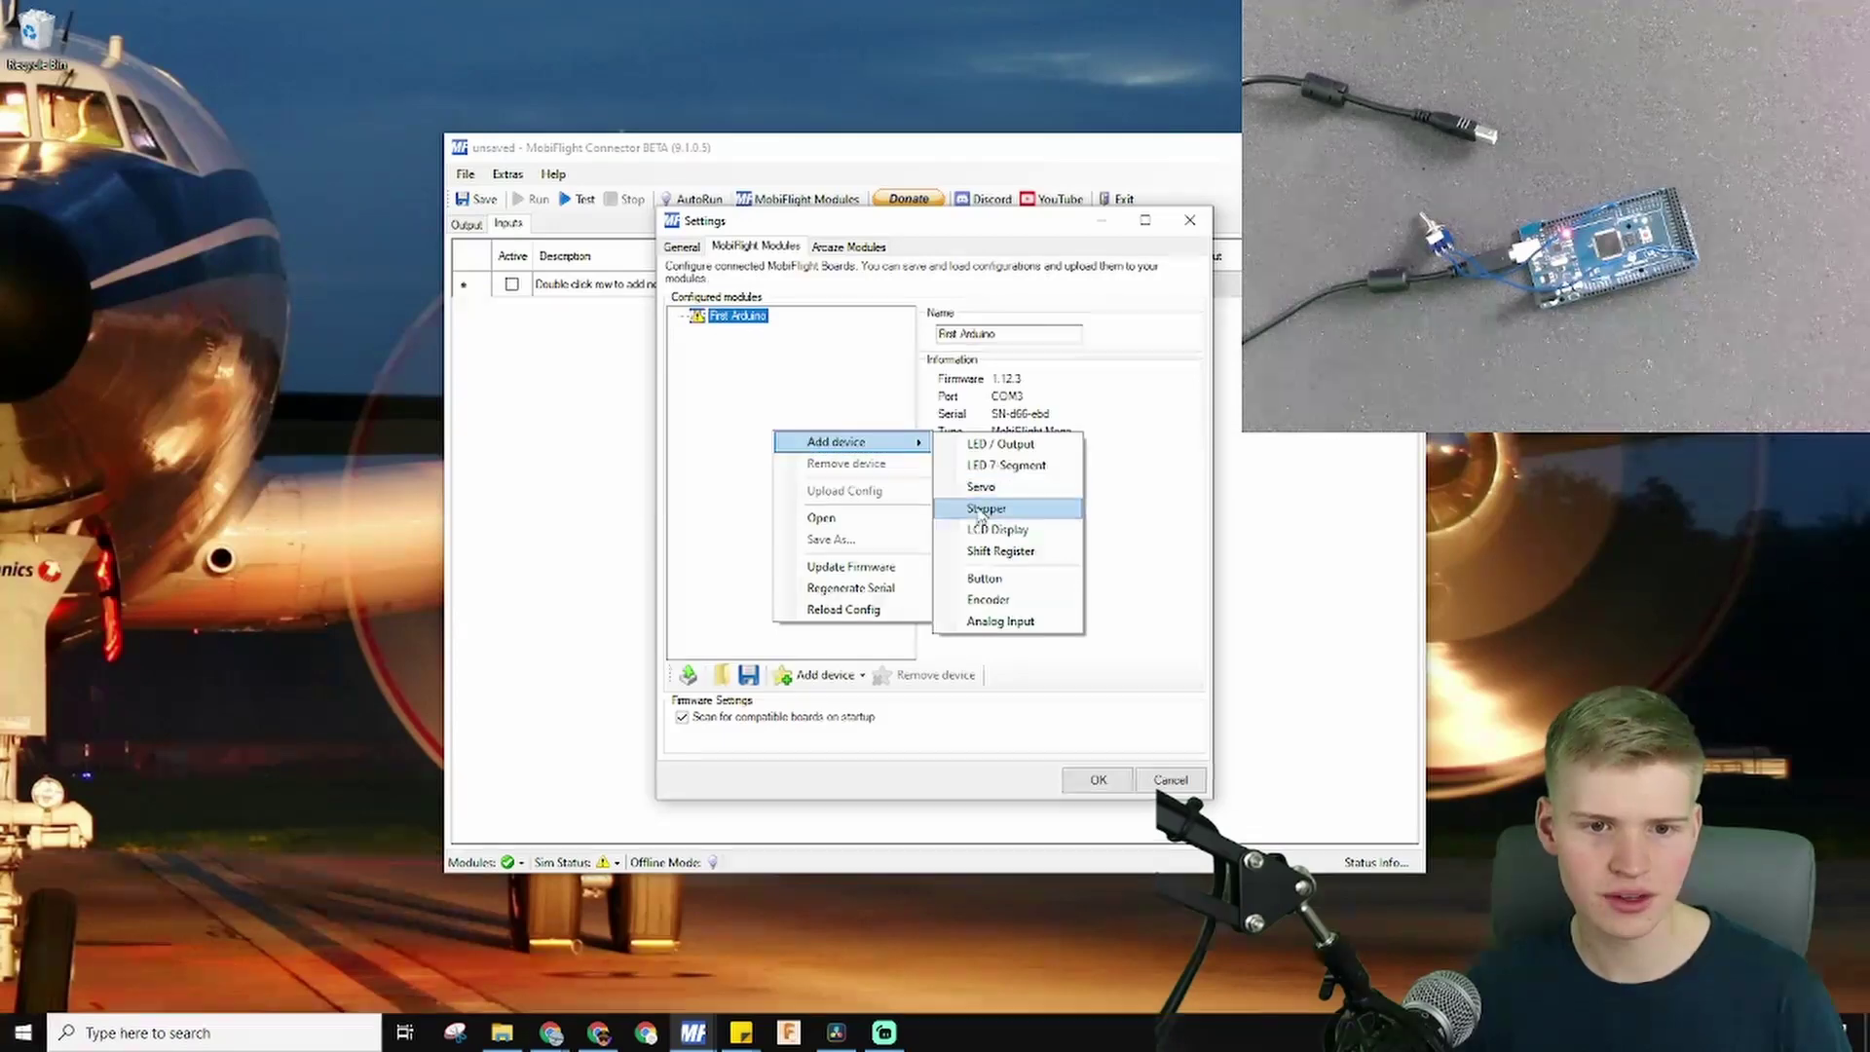
left_click(988, 598)
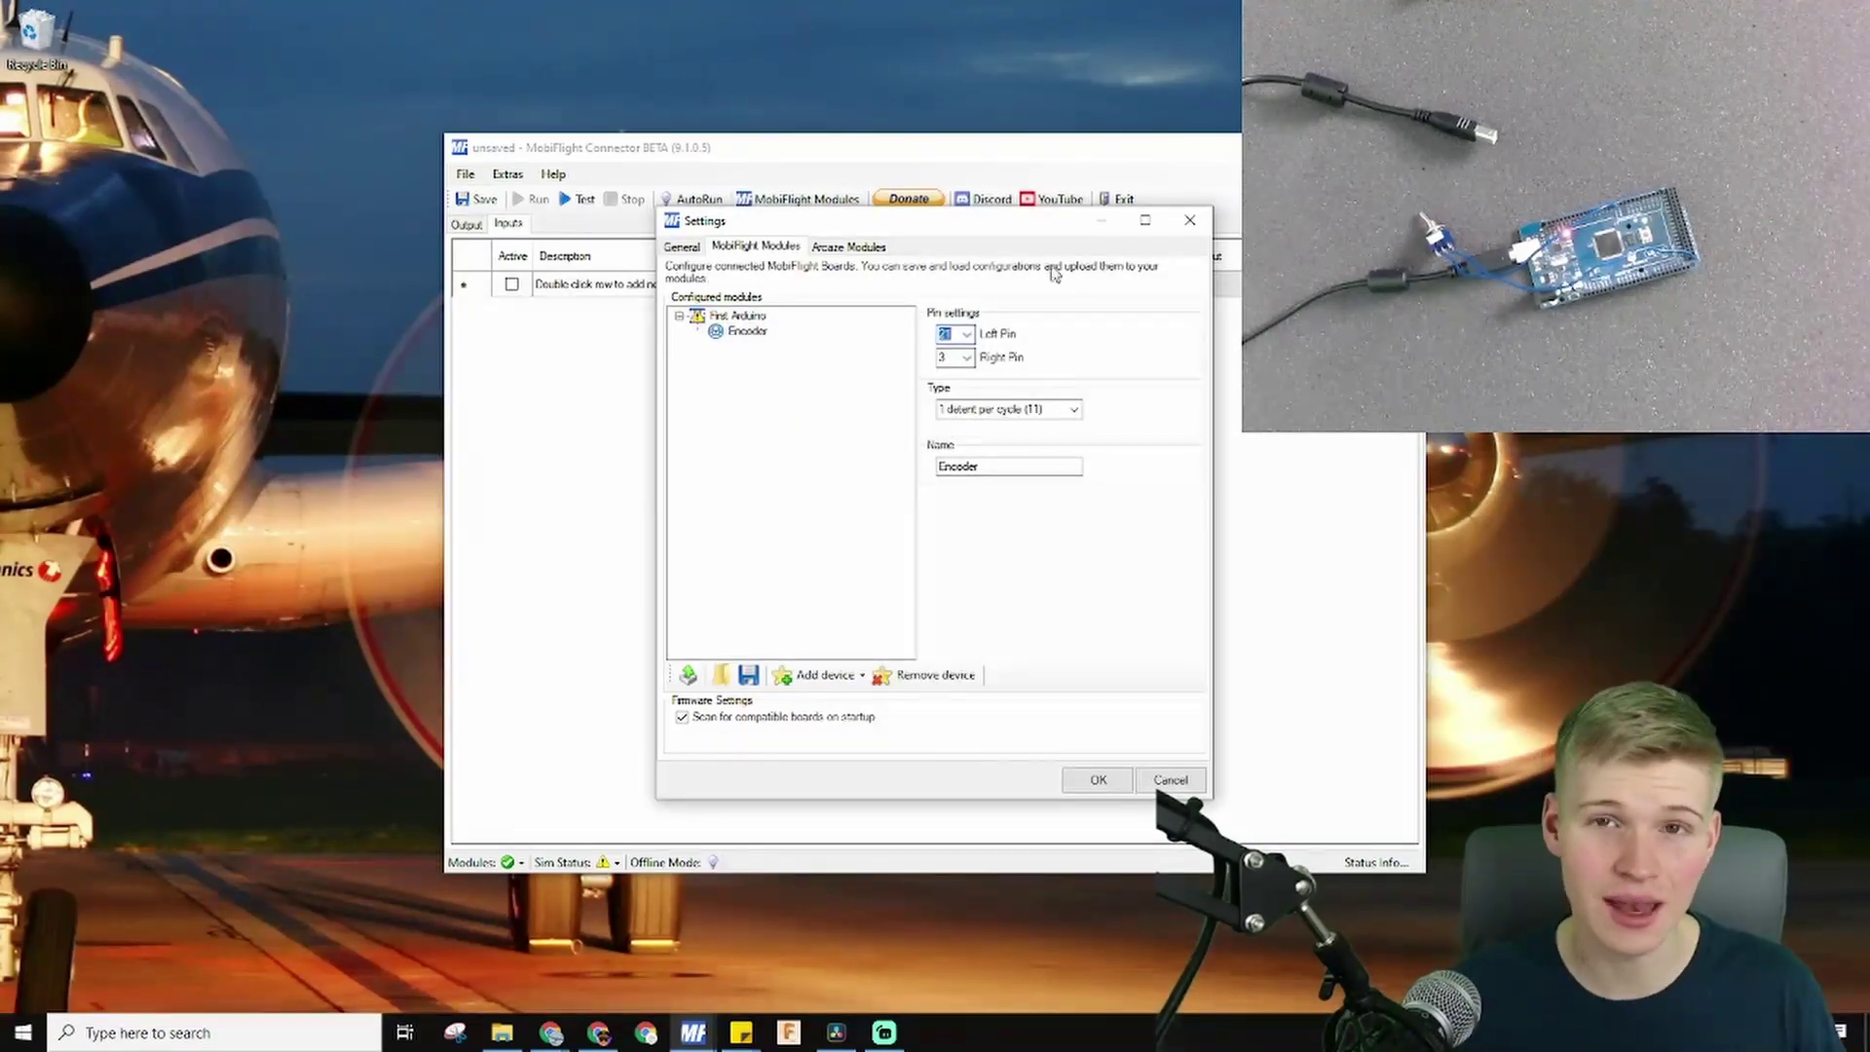
key("Tab")
type("22")
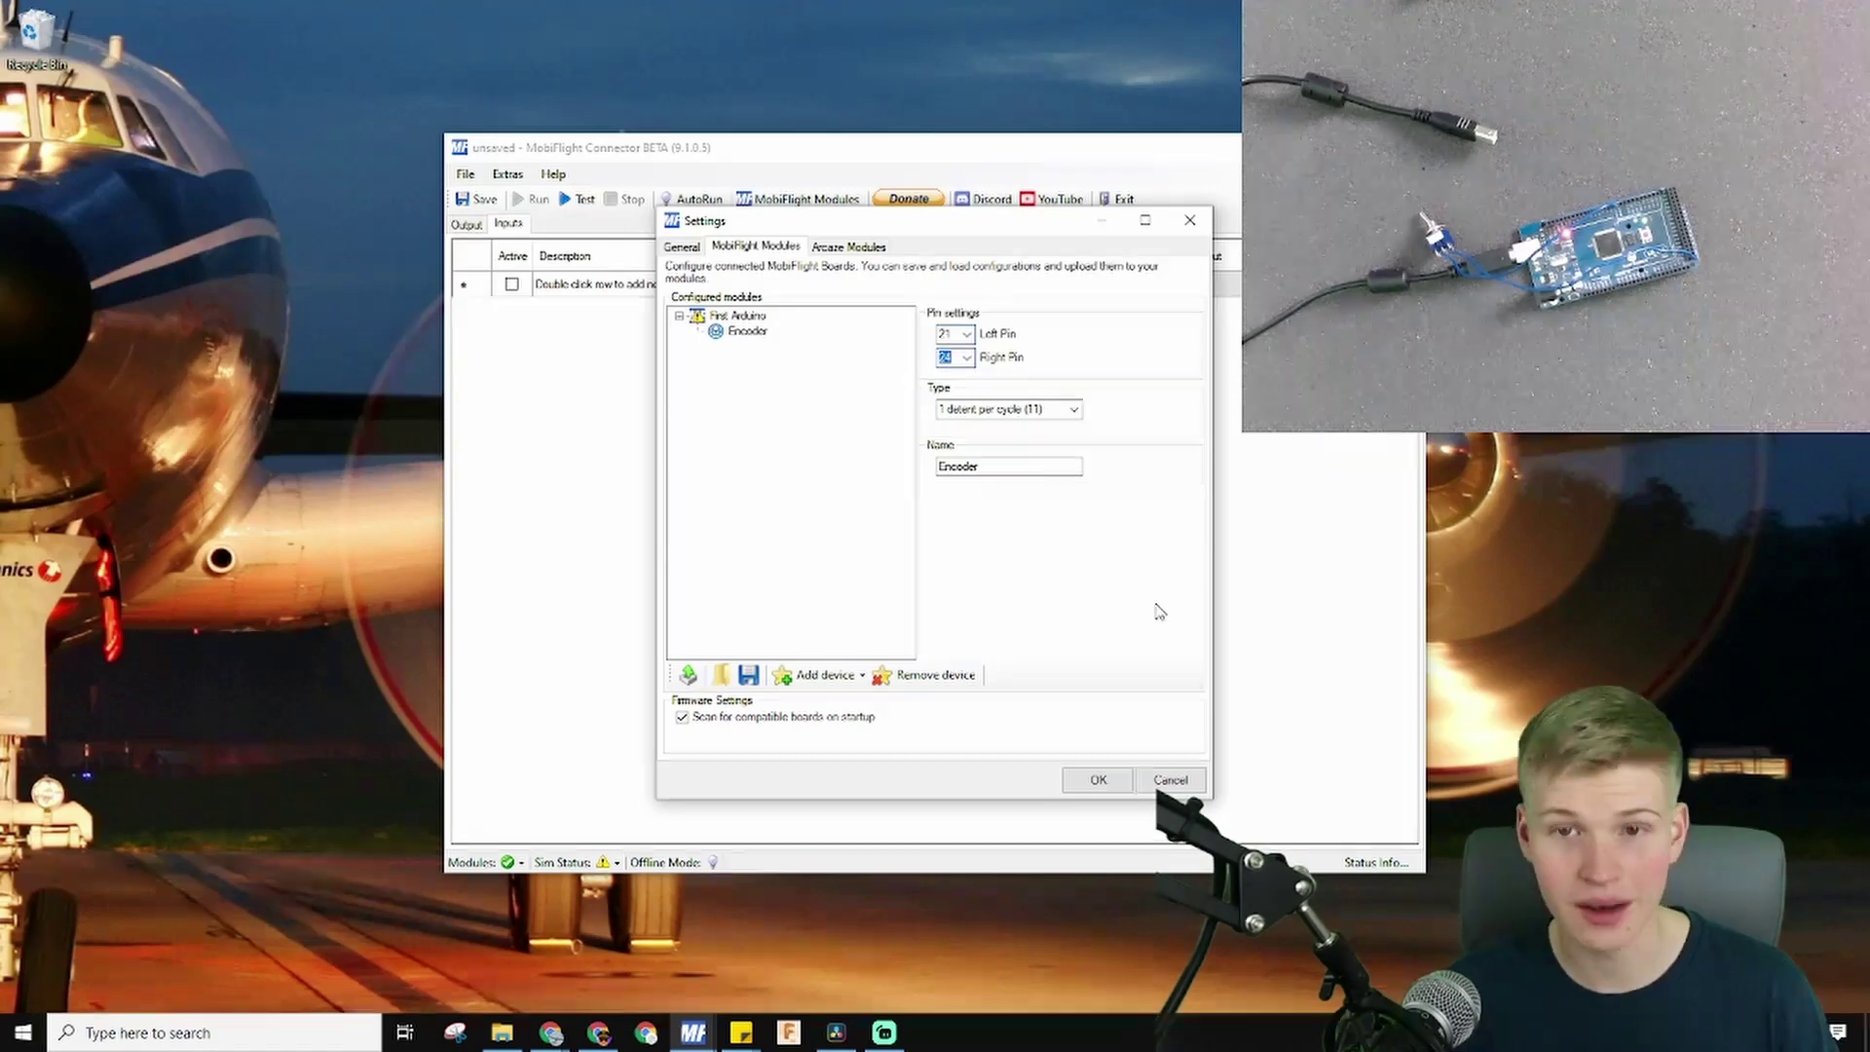
left_click(847, 676)
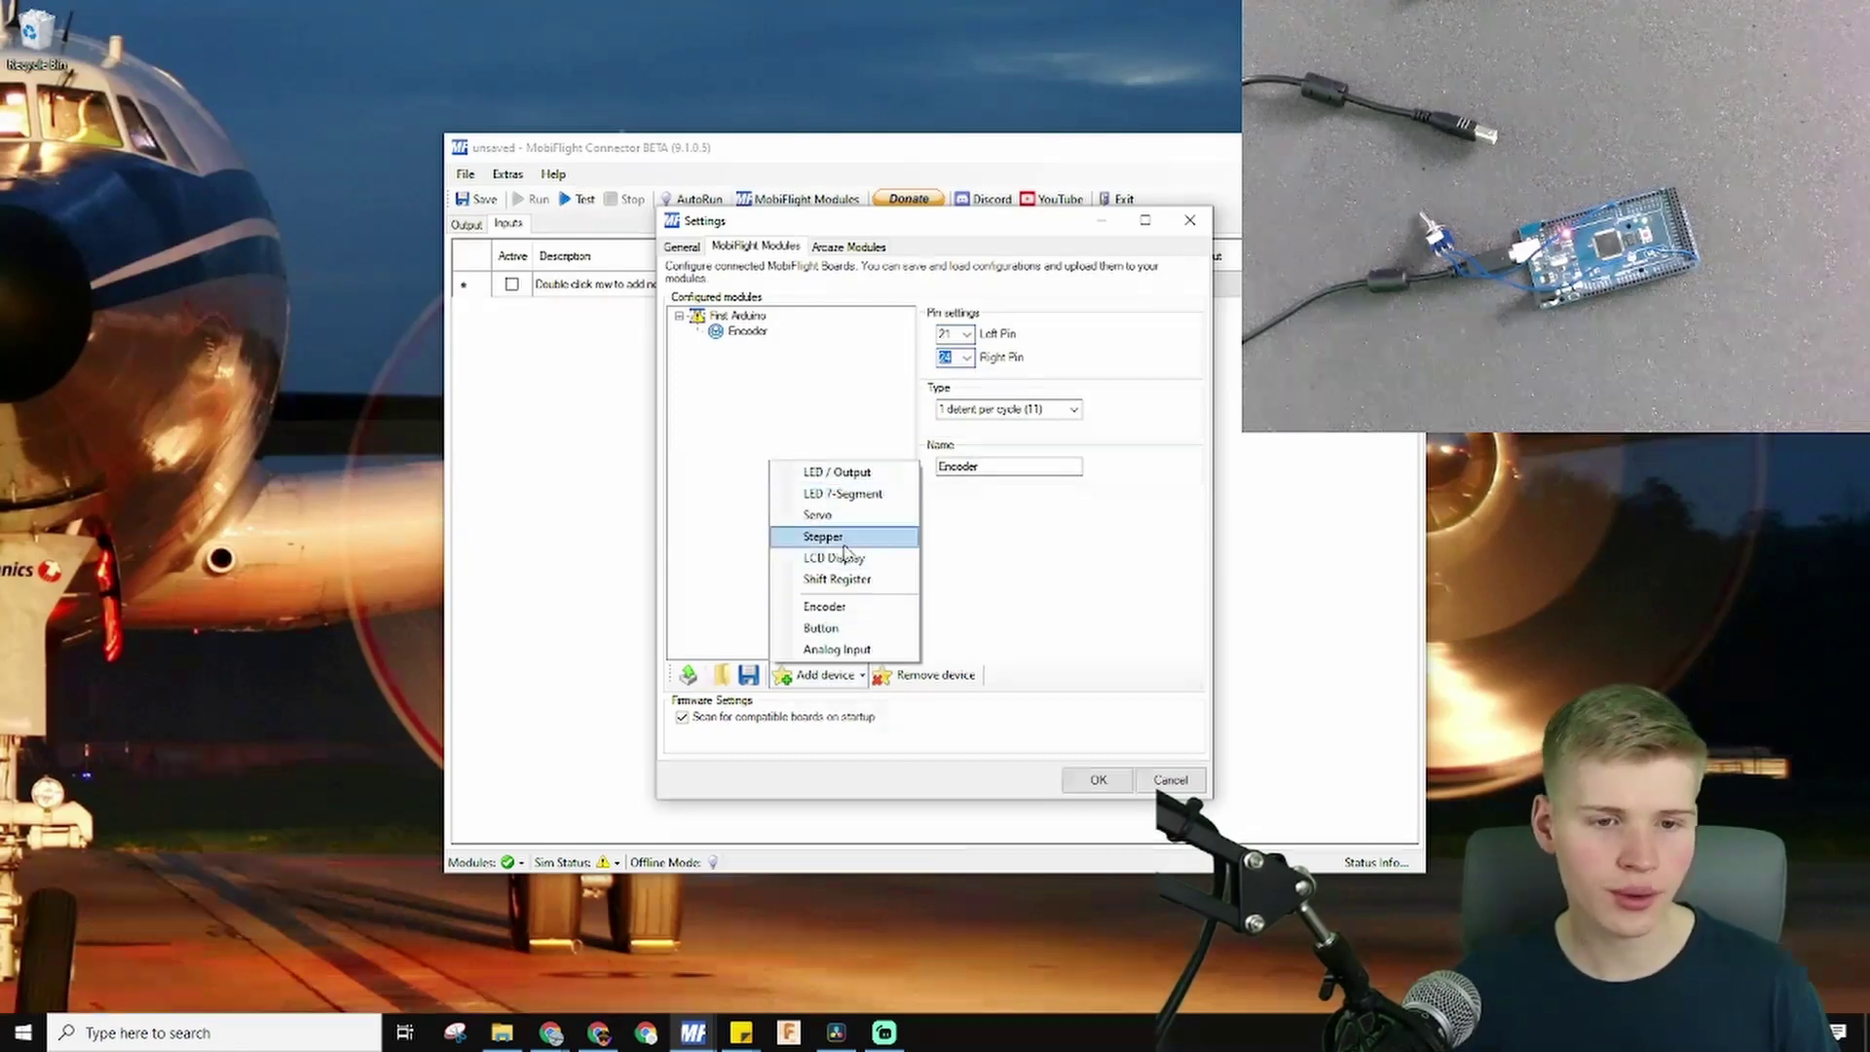
left_click(730, 615)
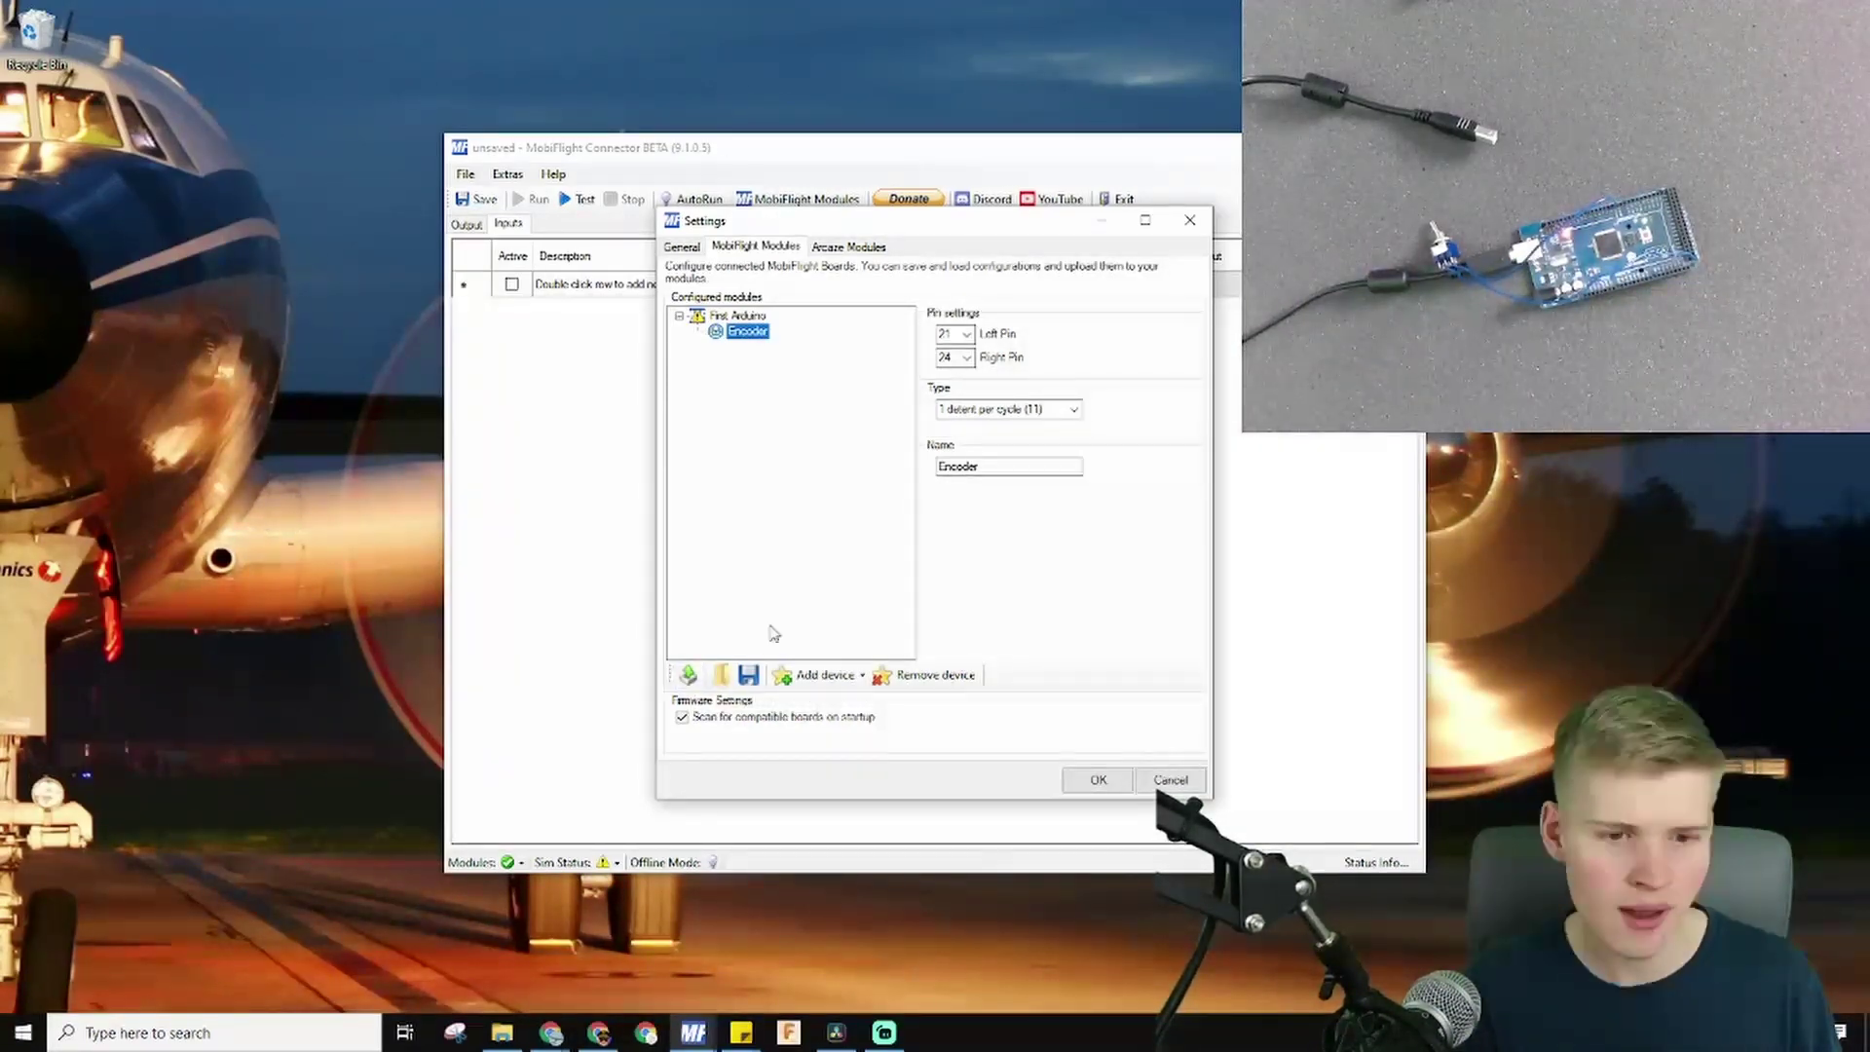
left_click(721, 676)
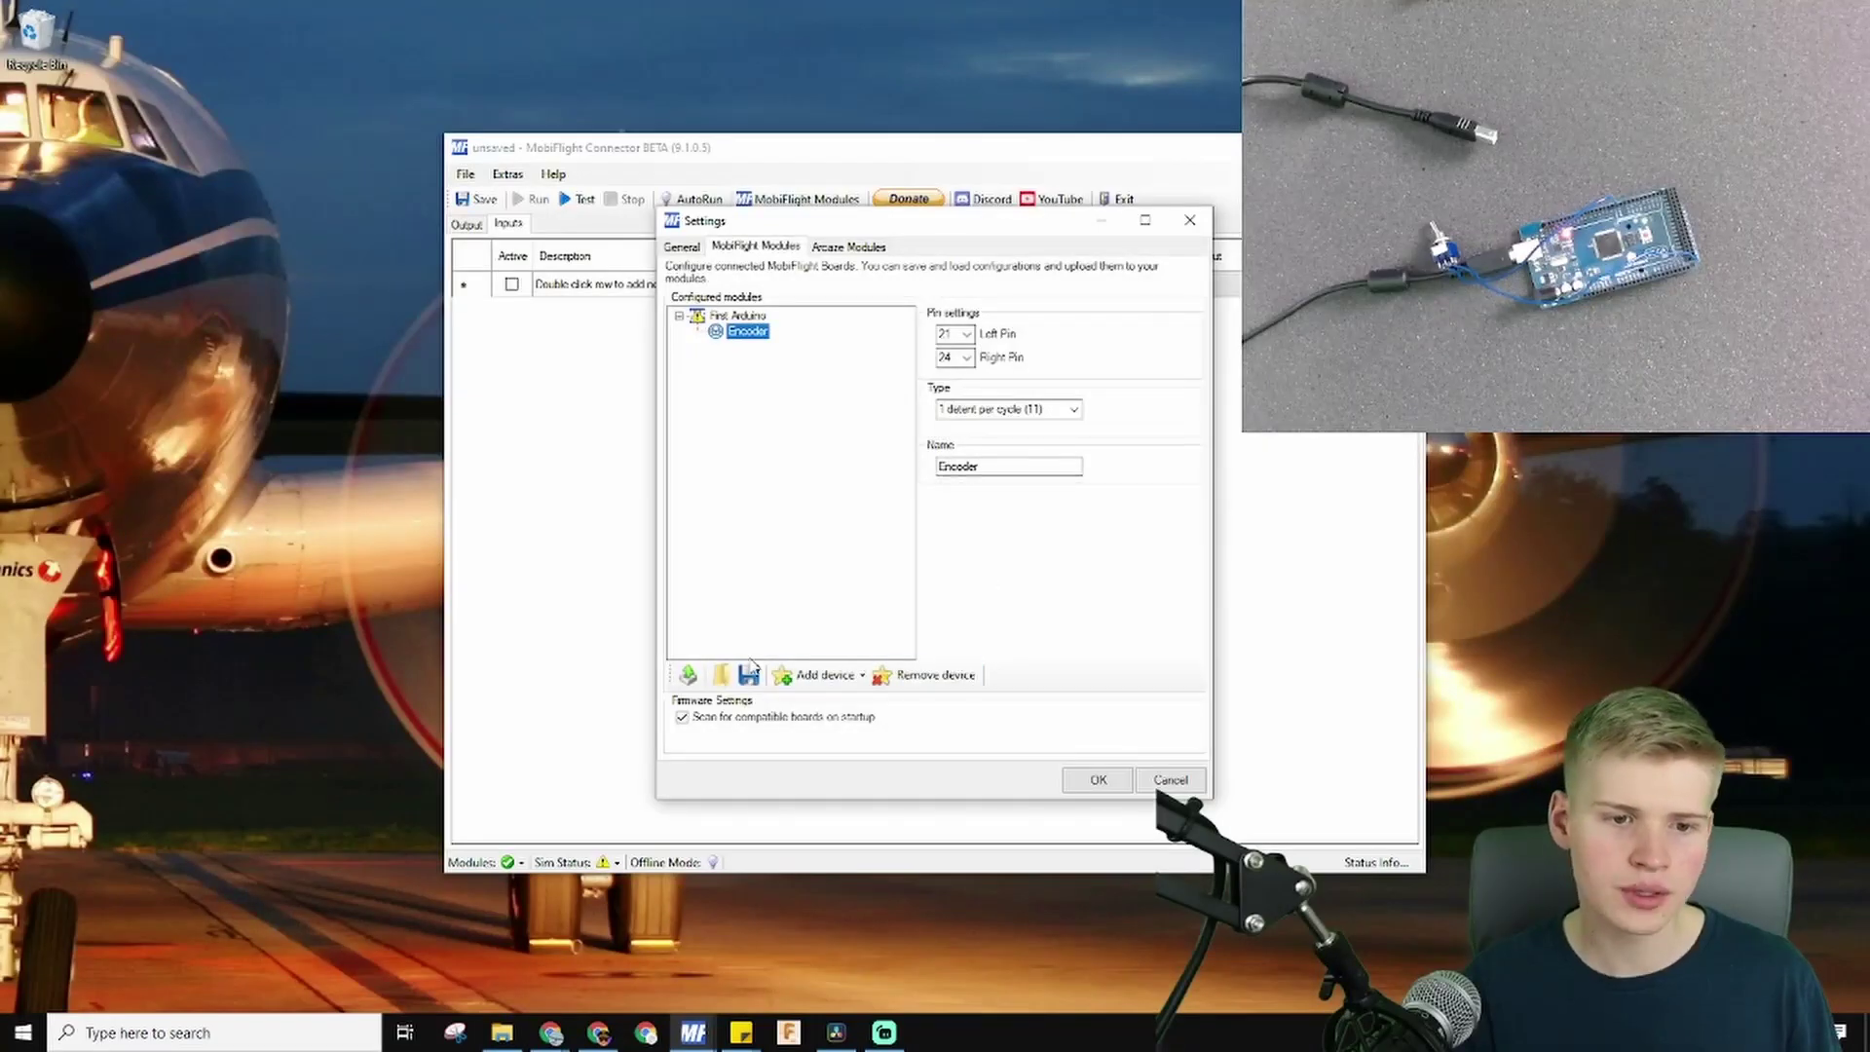
left_click(747, 674)
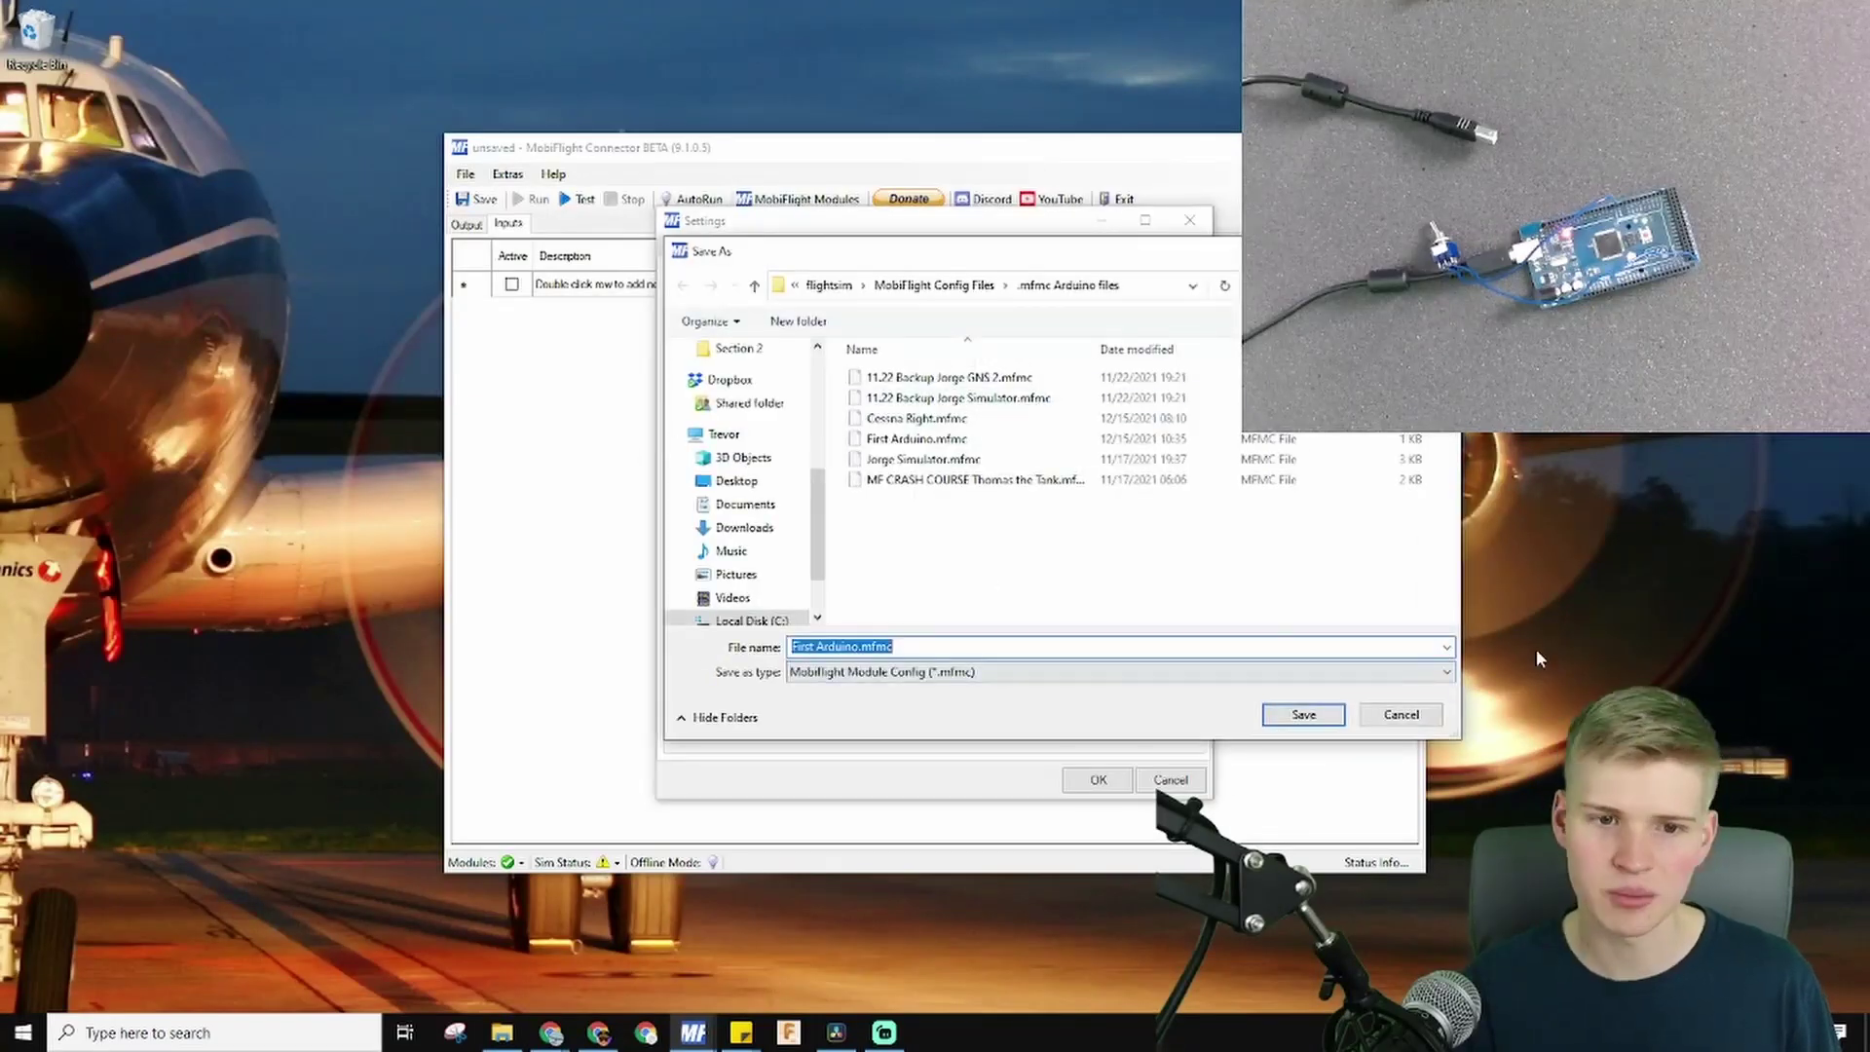
left_click(1392, 716)
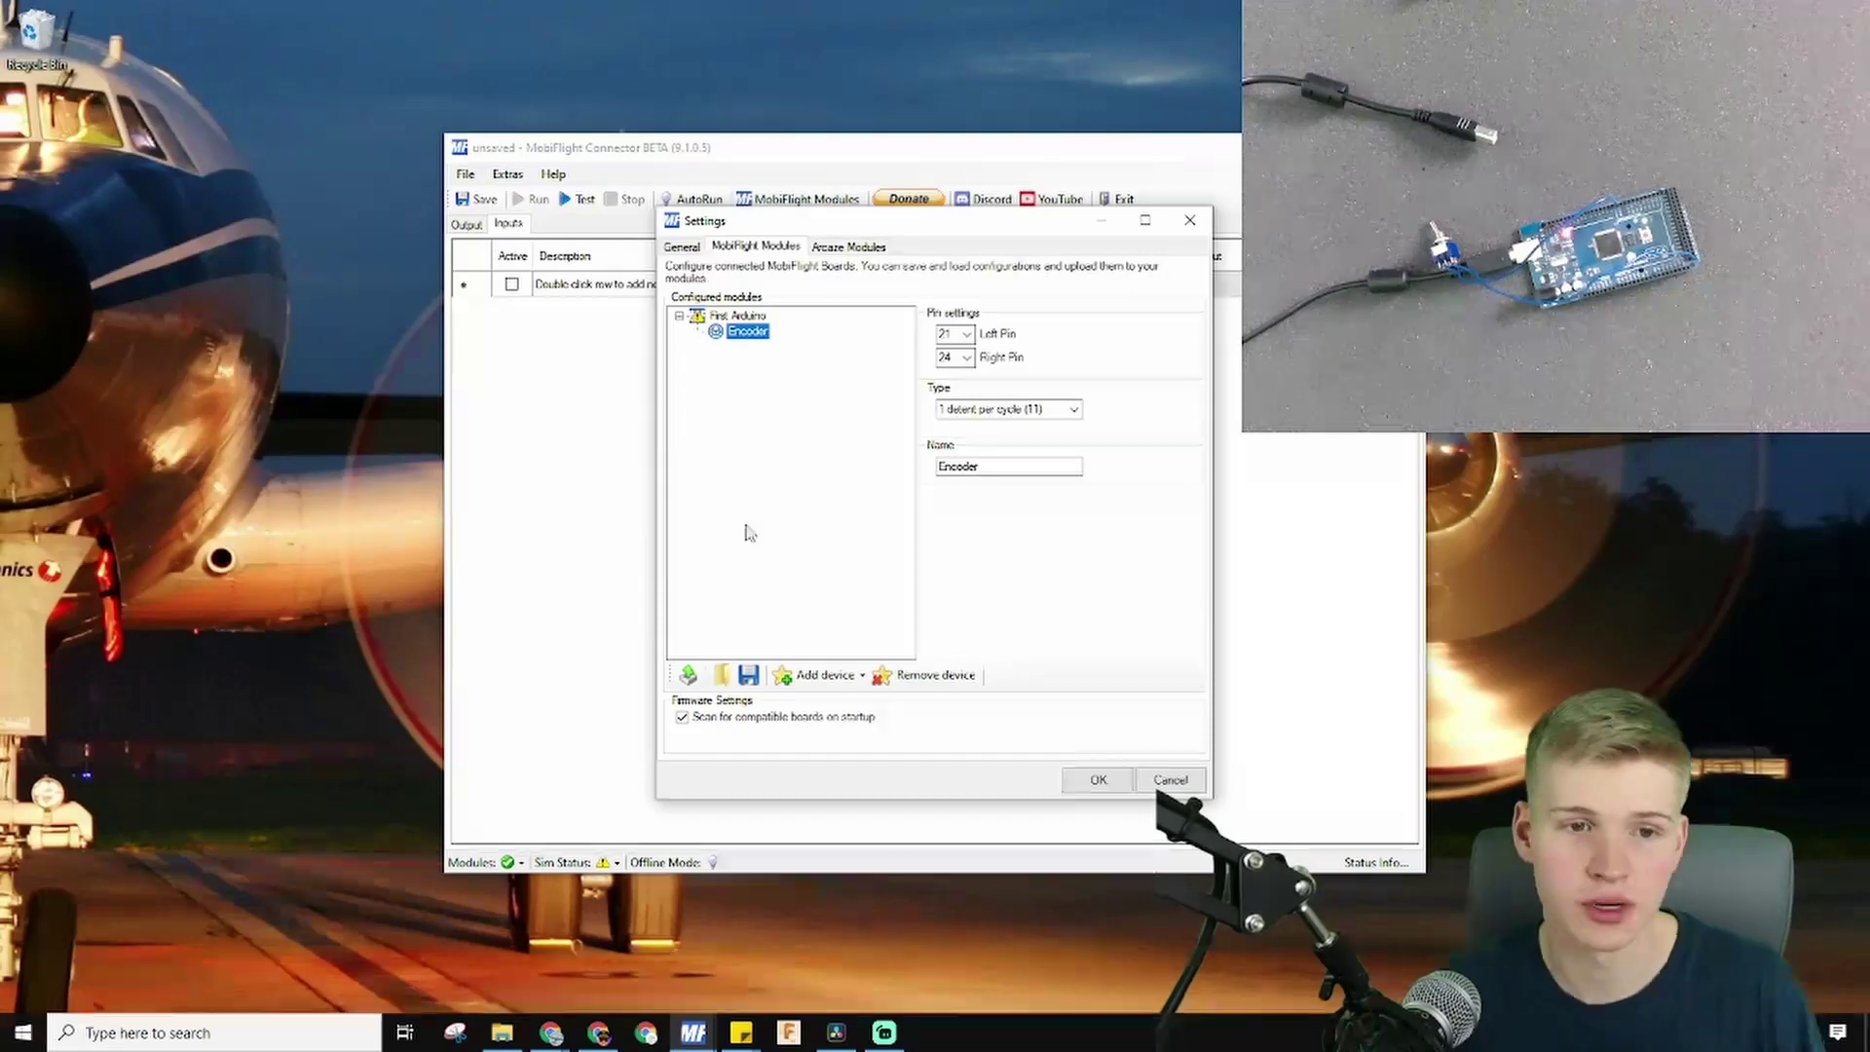
- Close the board settings and open the MobiFlight Discord community page
left_click(1097, 779)
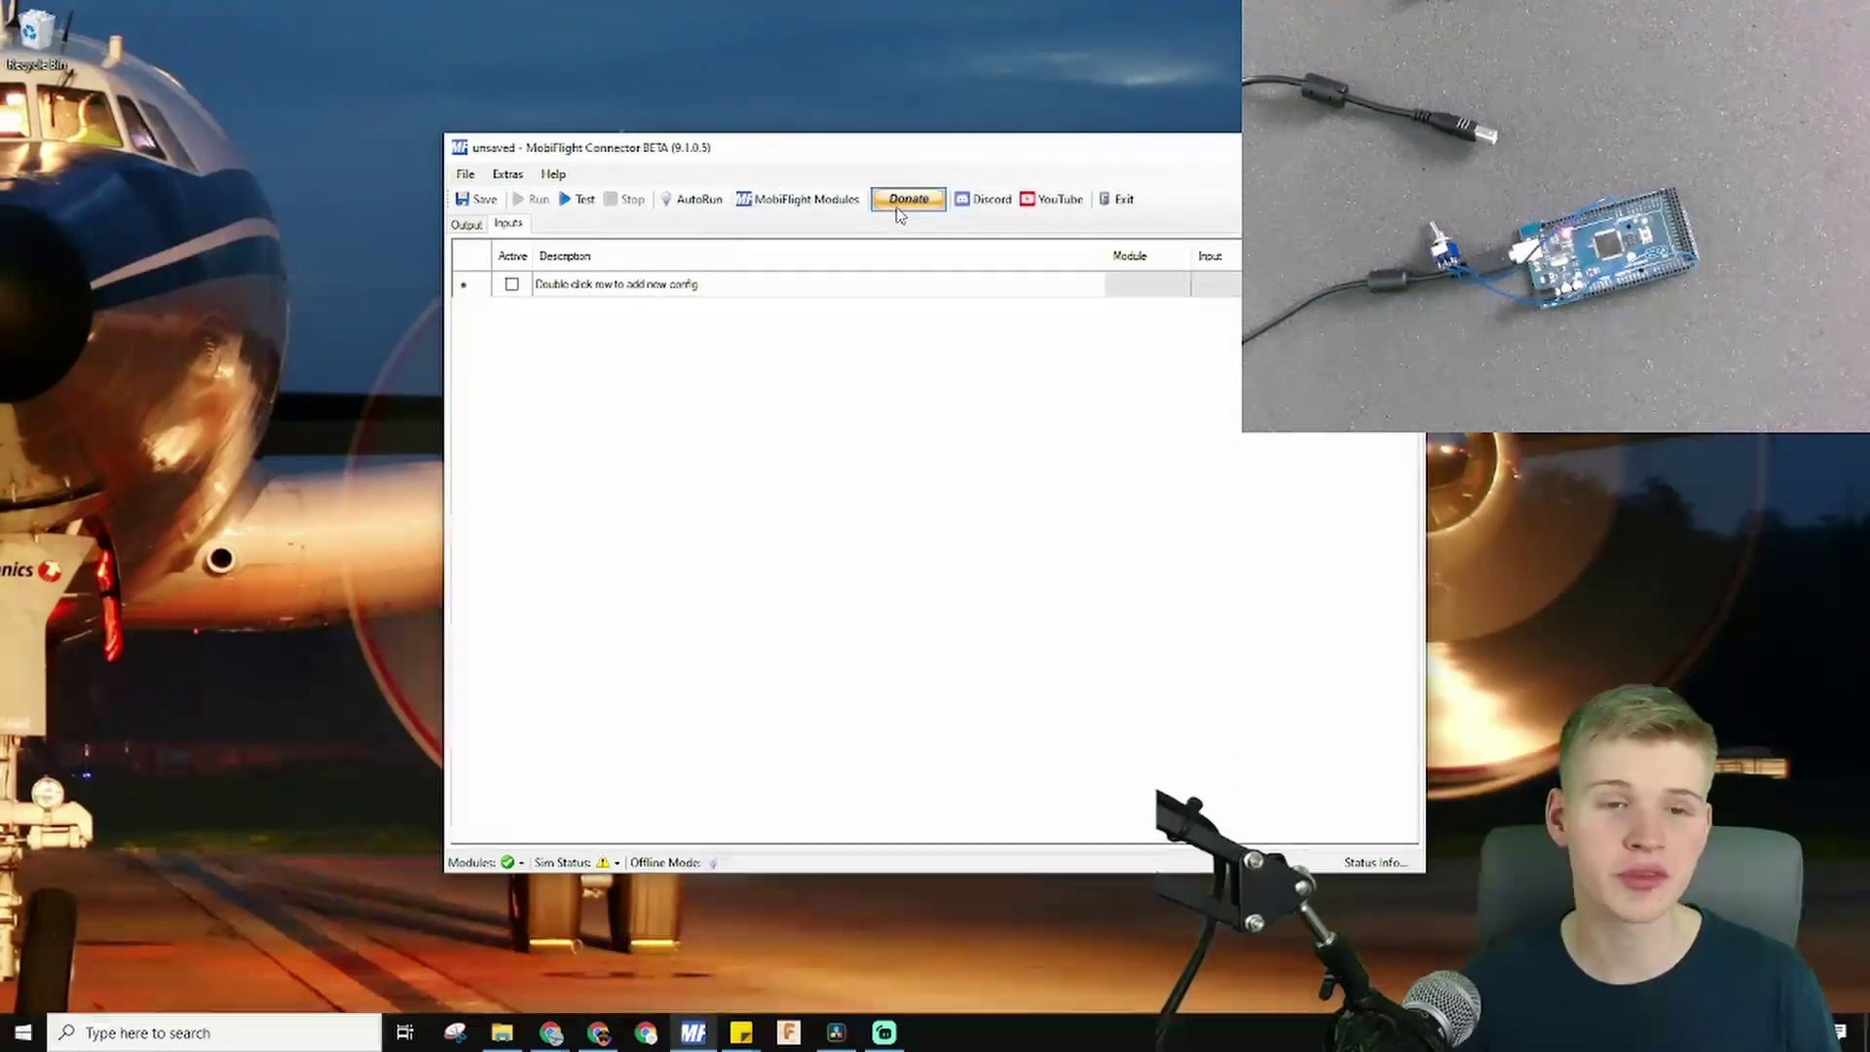
left_click(976, 200)
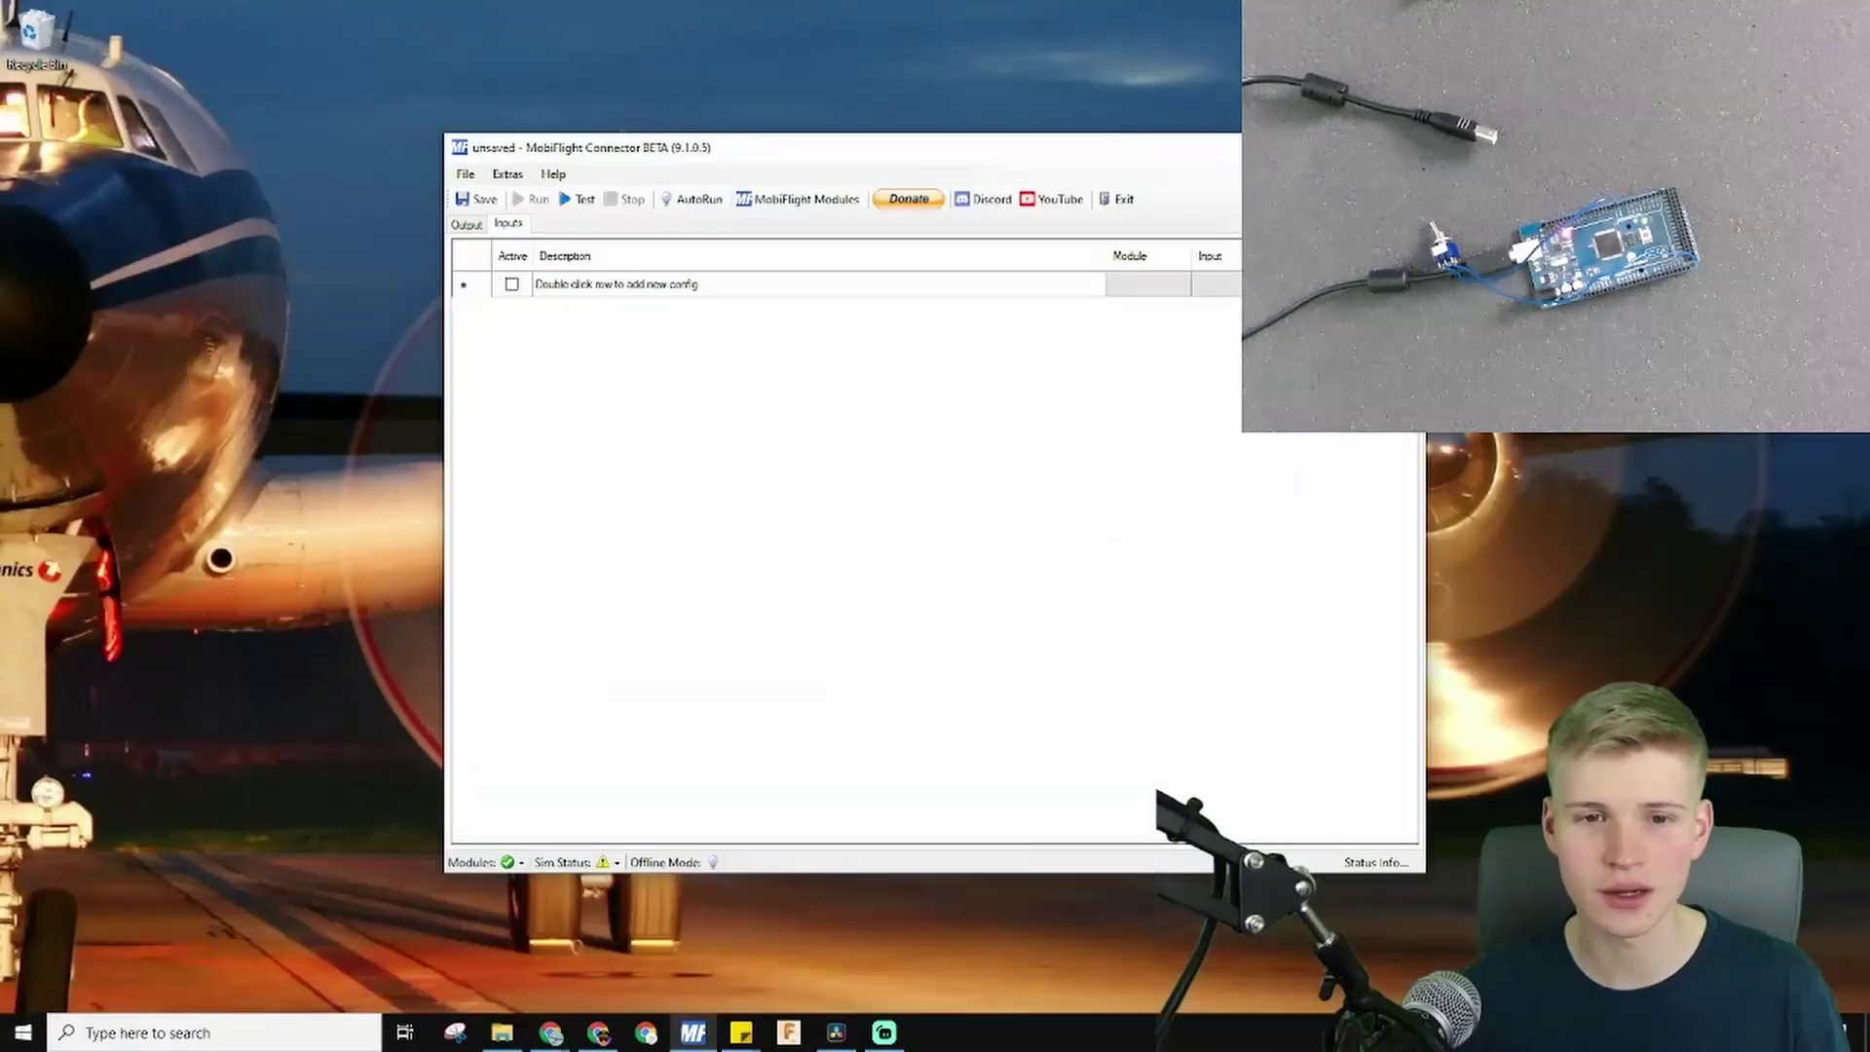
left_click(1056, 199)
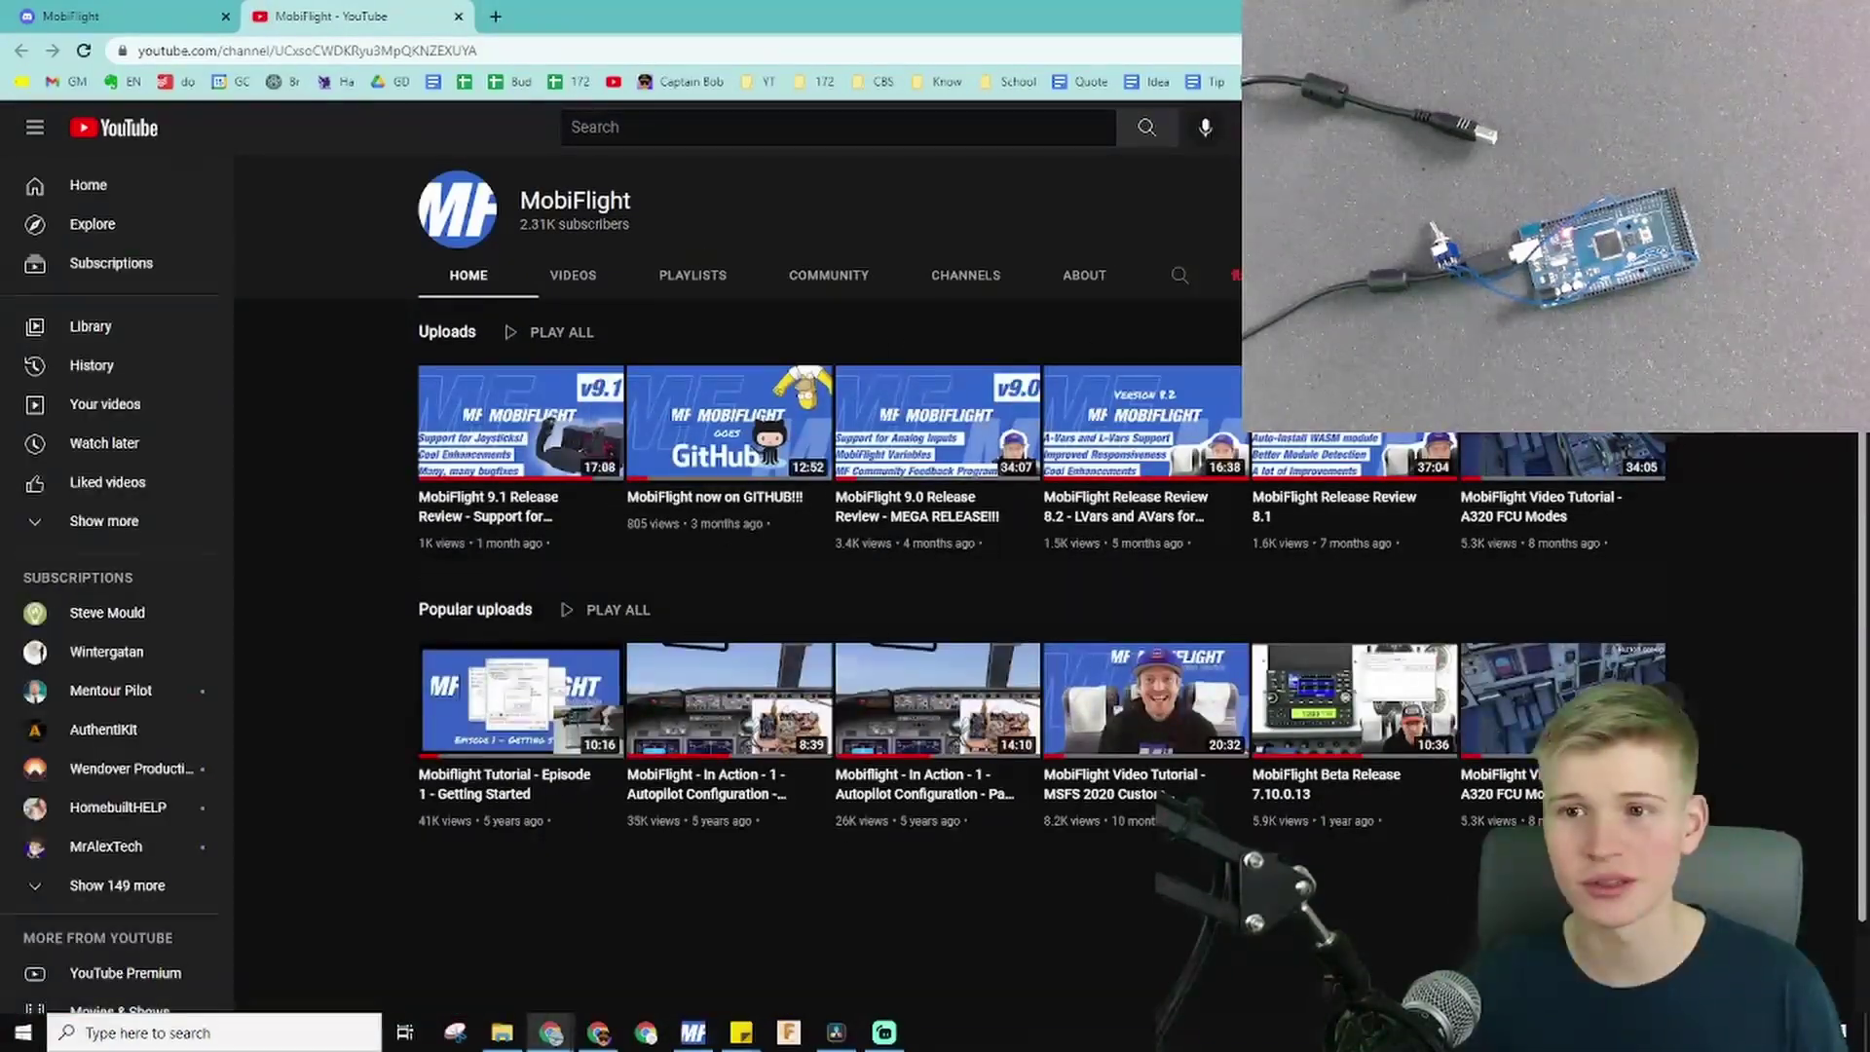
key("alt+F4")
left_click(508, 224)
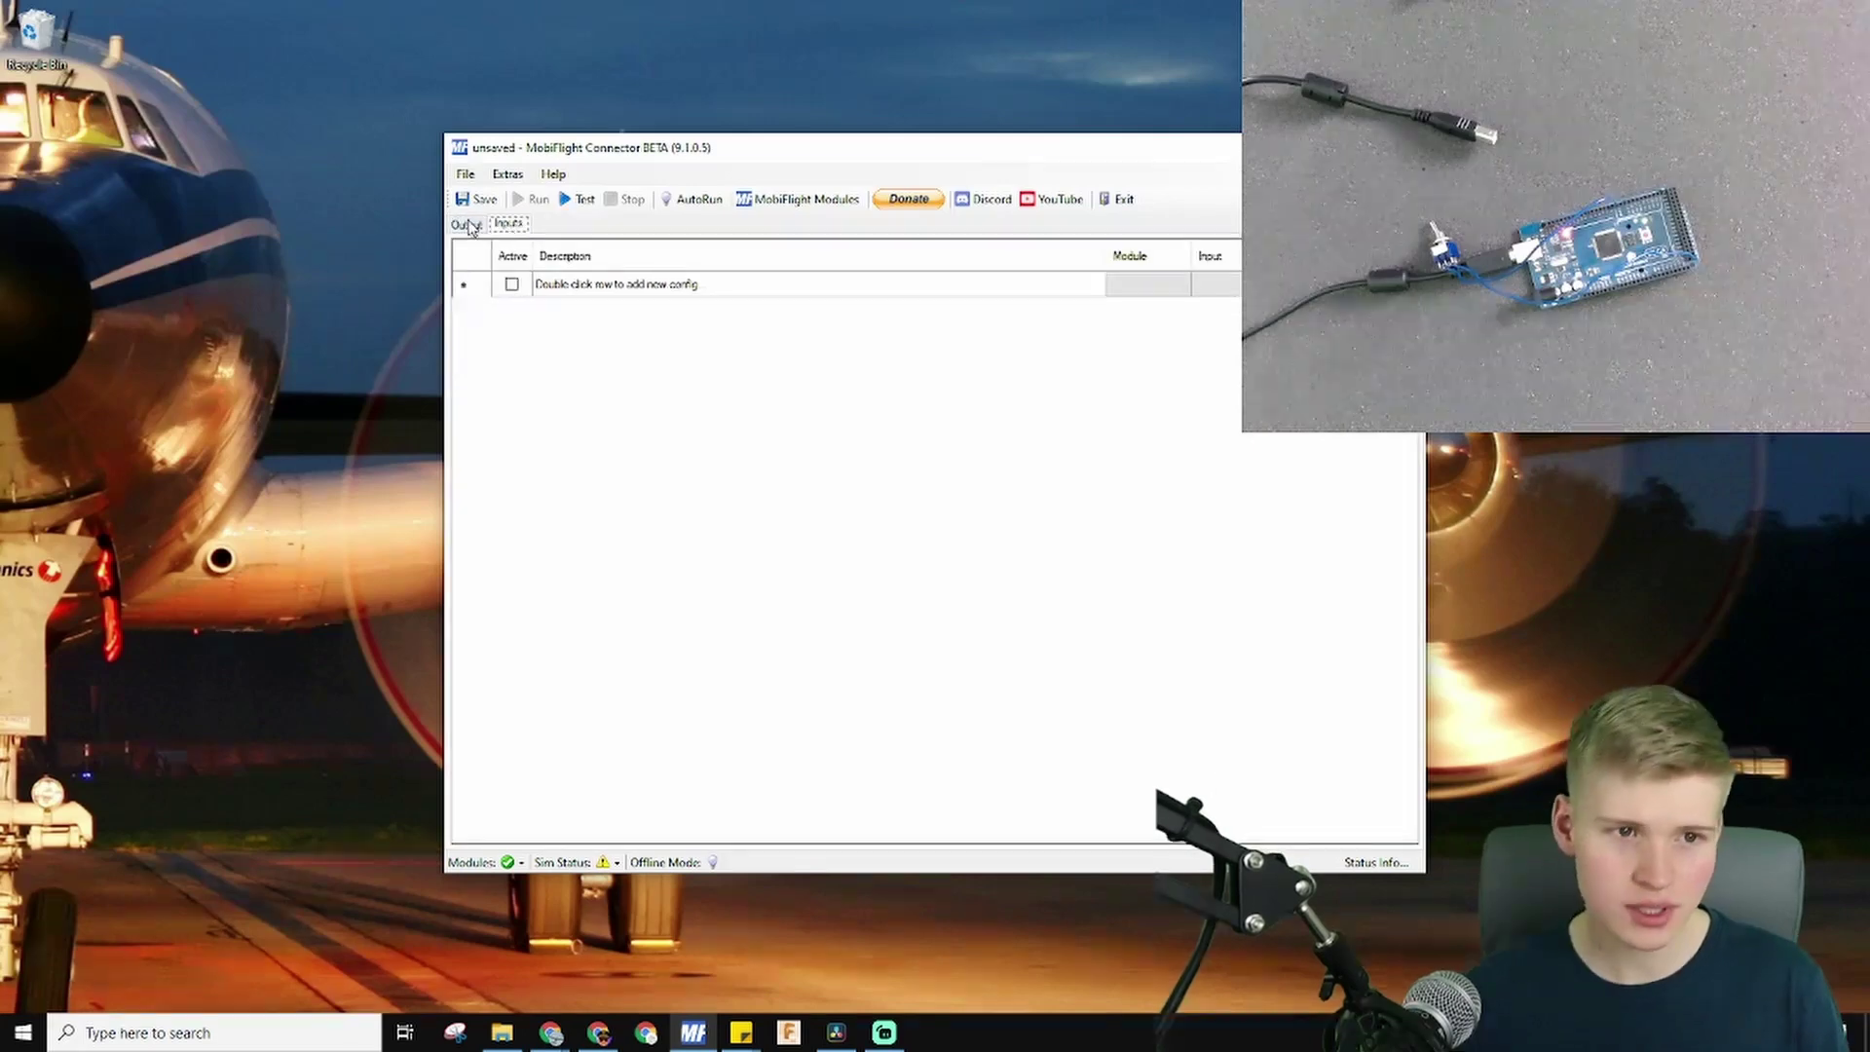
- Show the Outputs configuration list and look at the File menu's Recent Documents
left_click(468, 225)
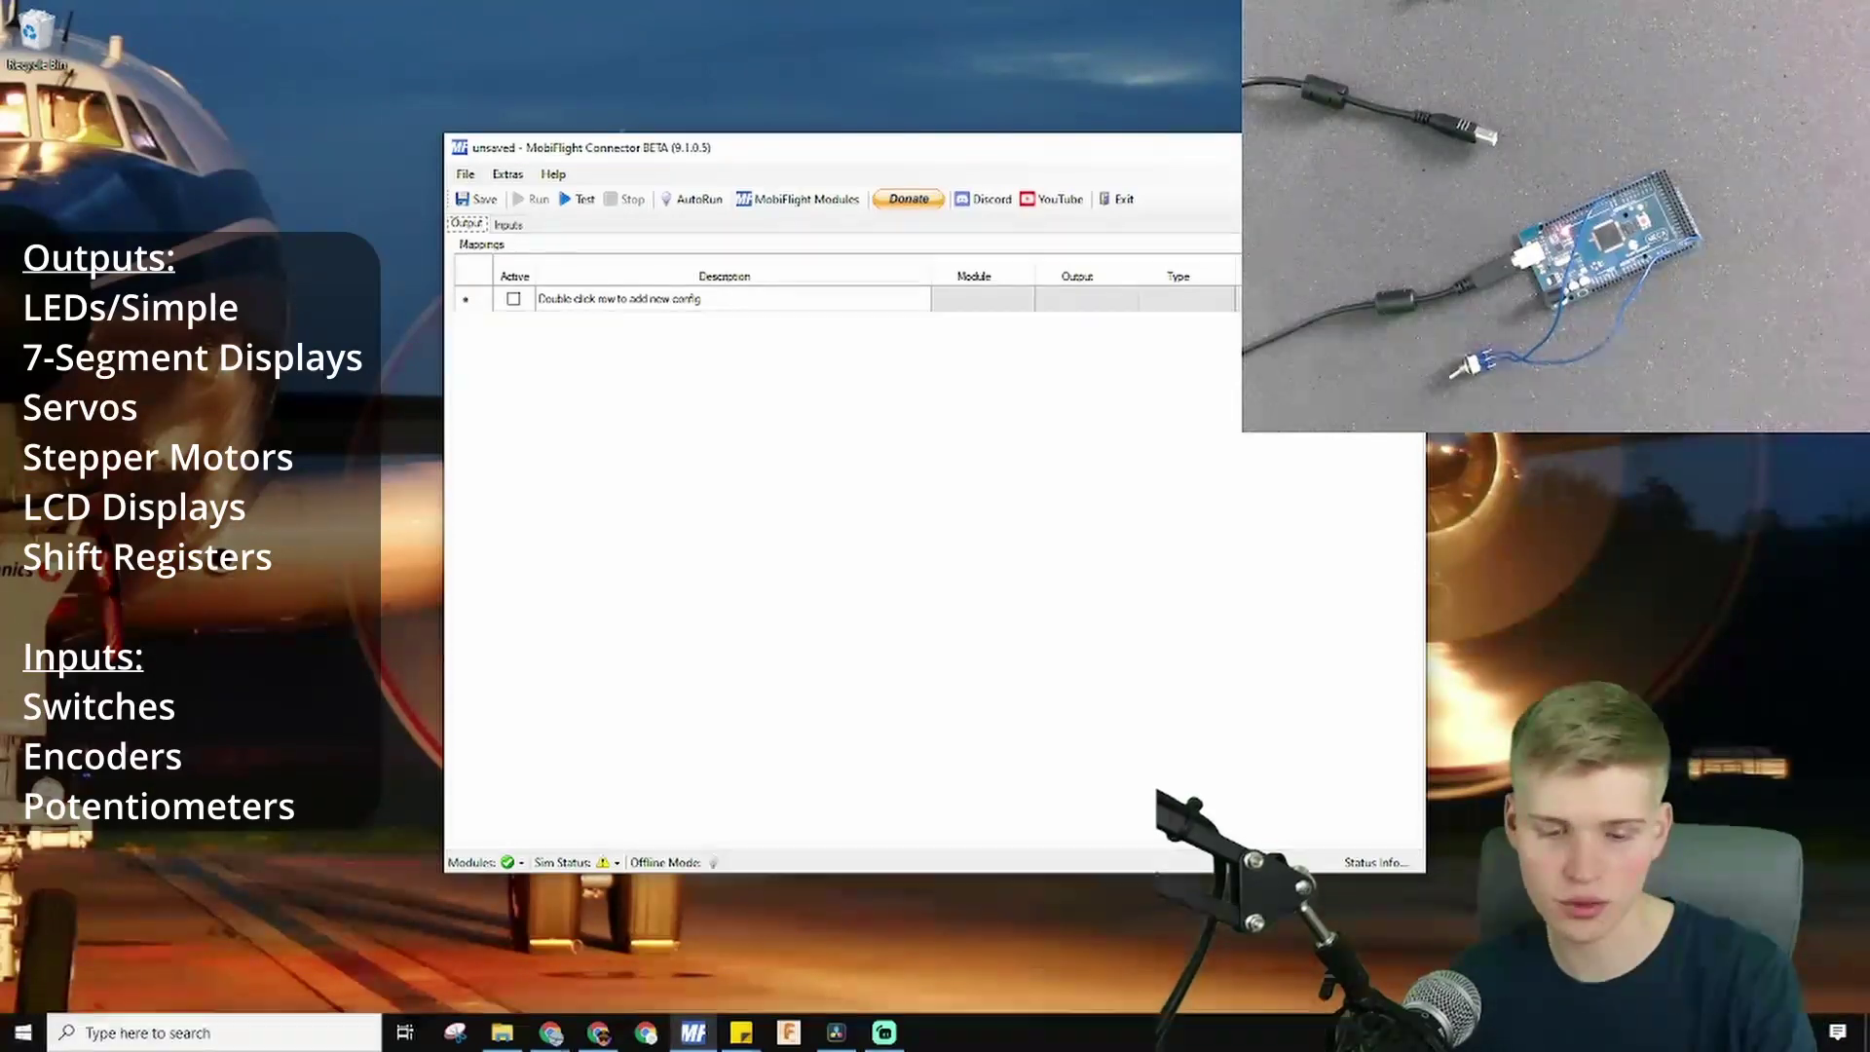
left_click(466, 176)
mouse_move(494, 297)
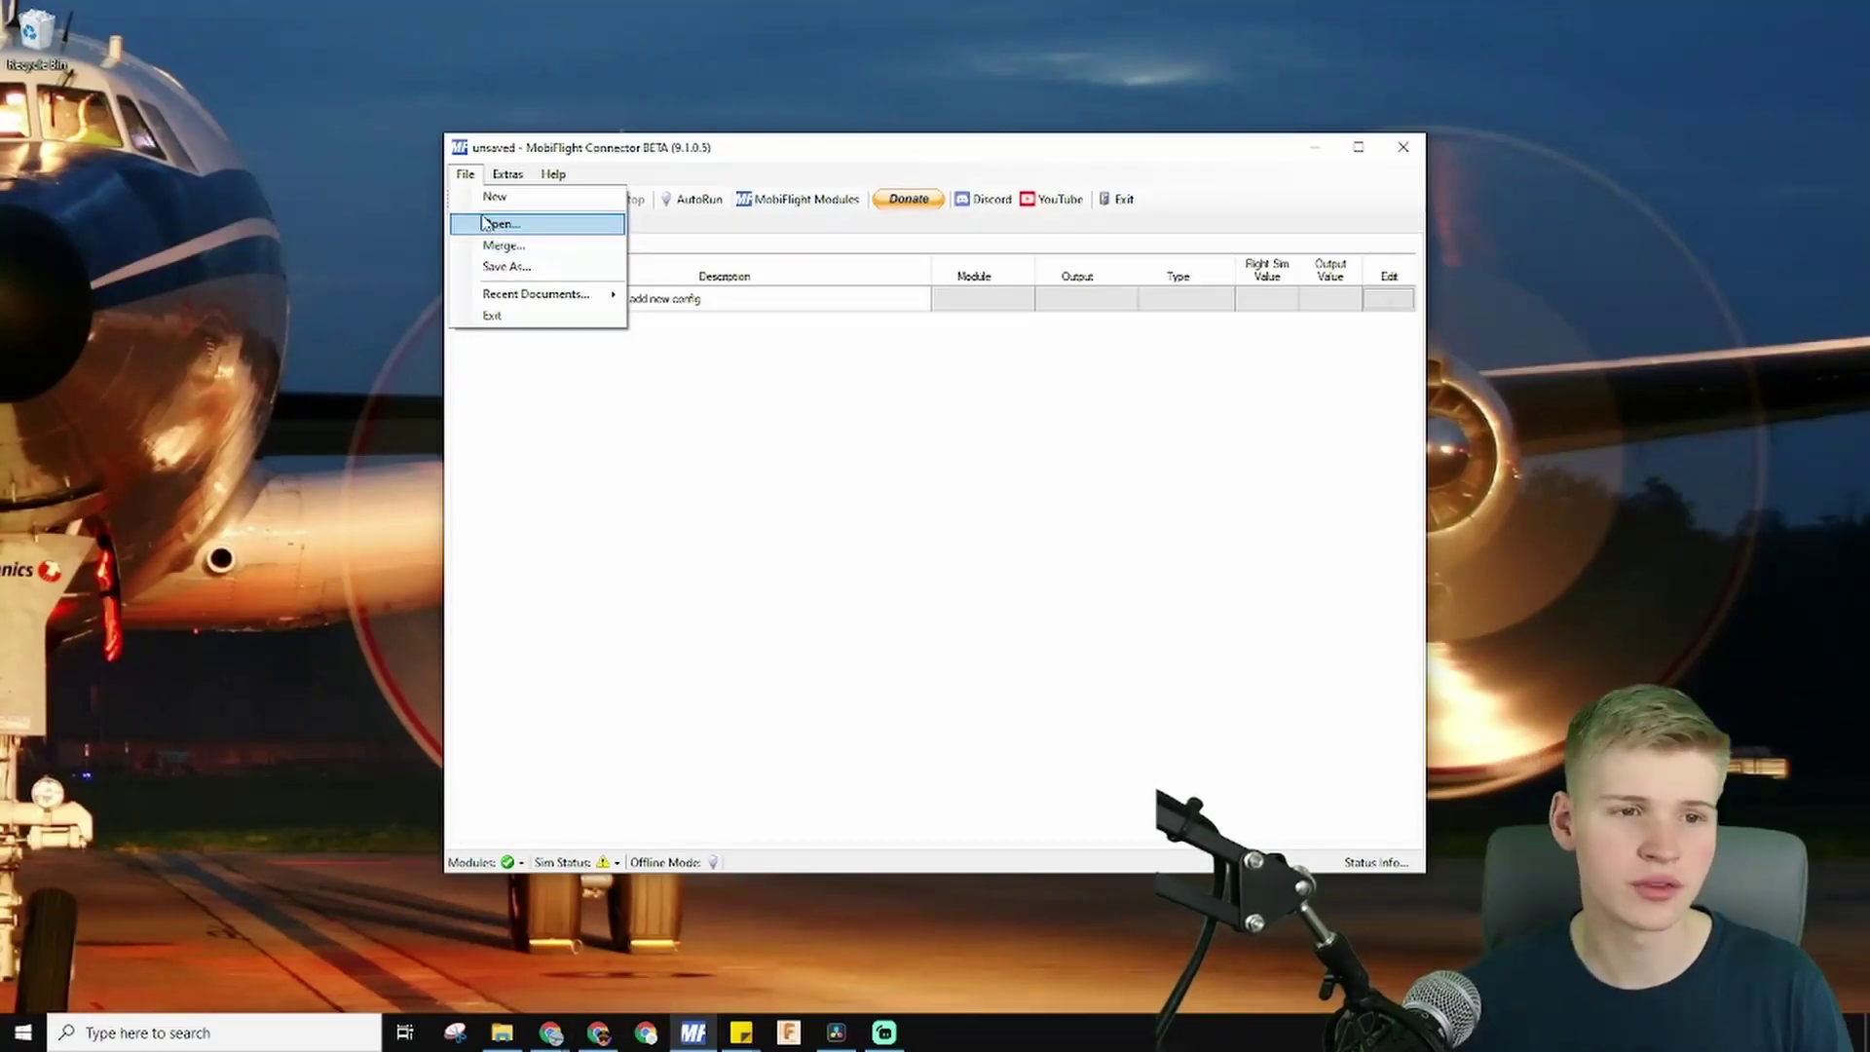
- Open the general program settings from the Extras menu
left_click(507, 174)
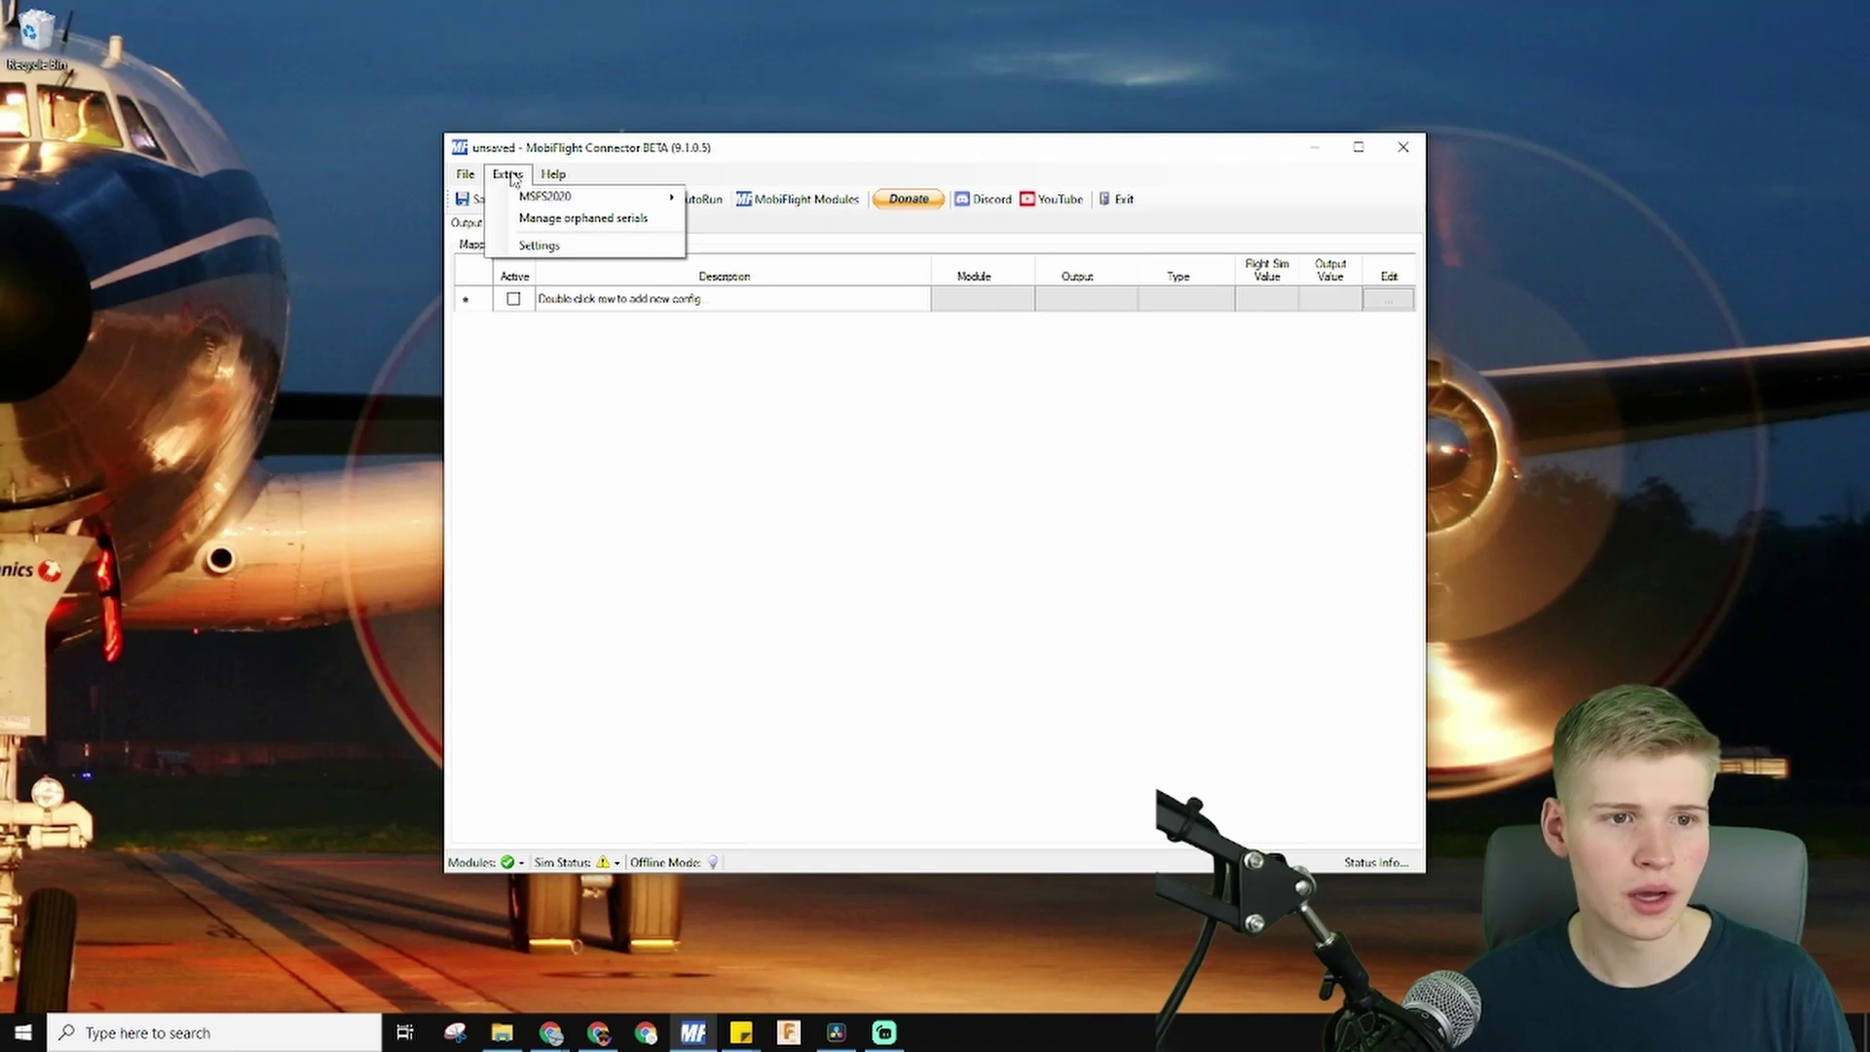
left_click(538, 246)
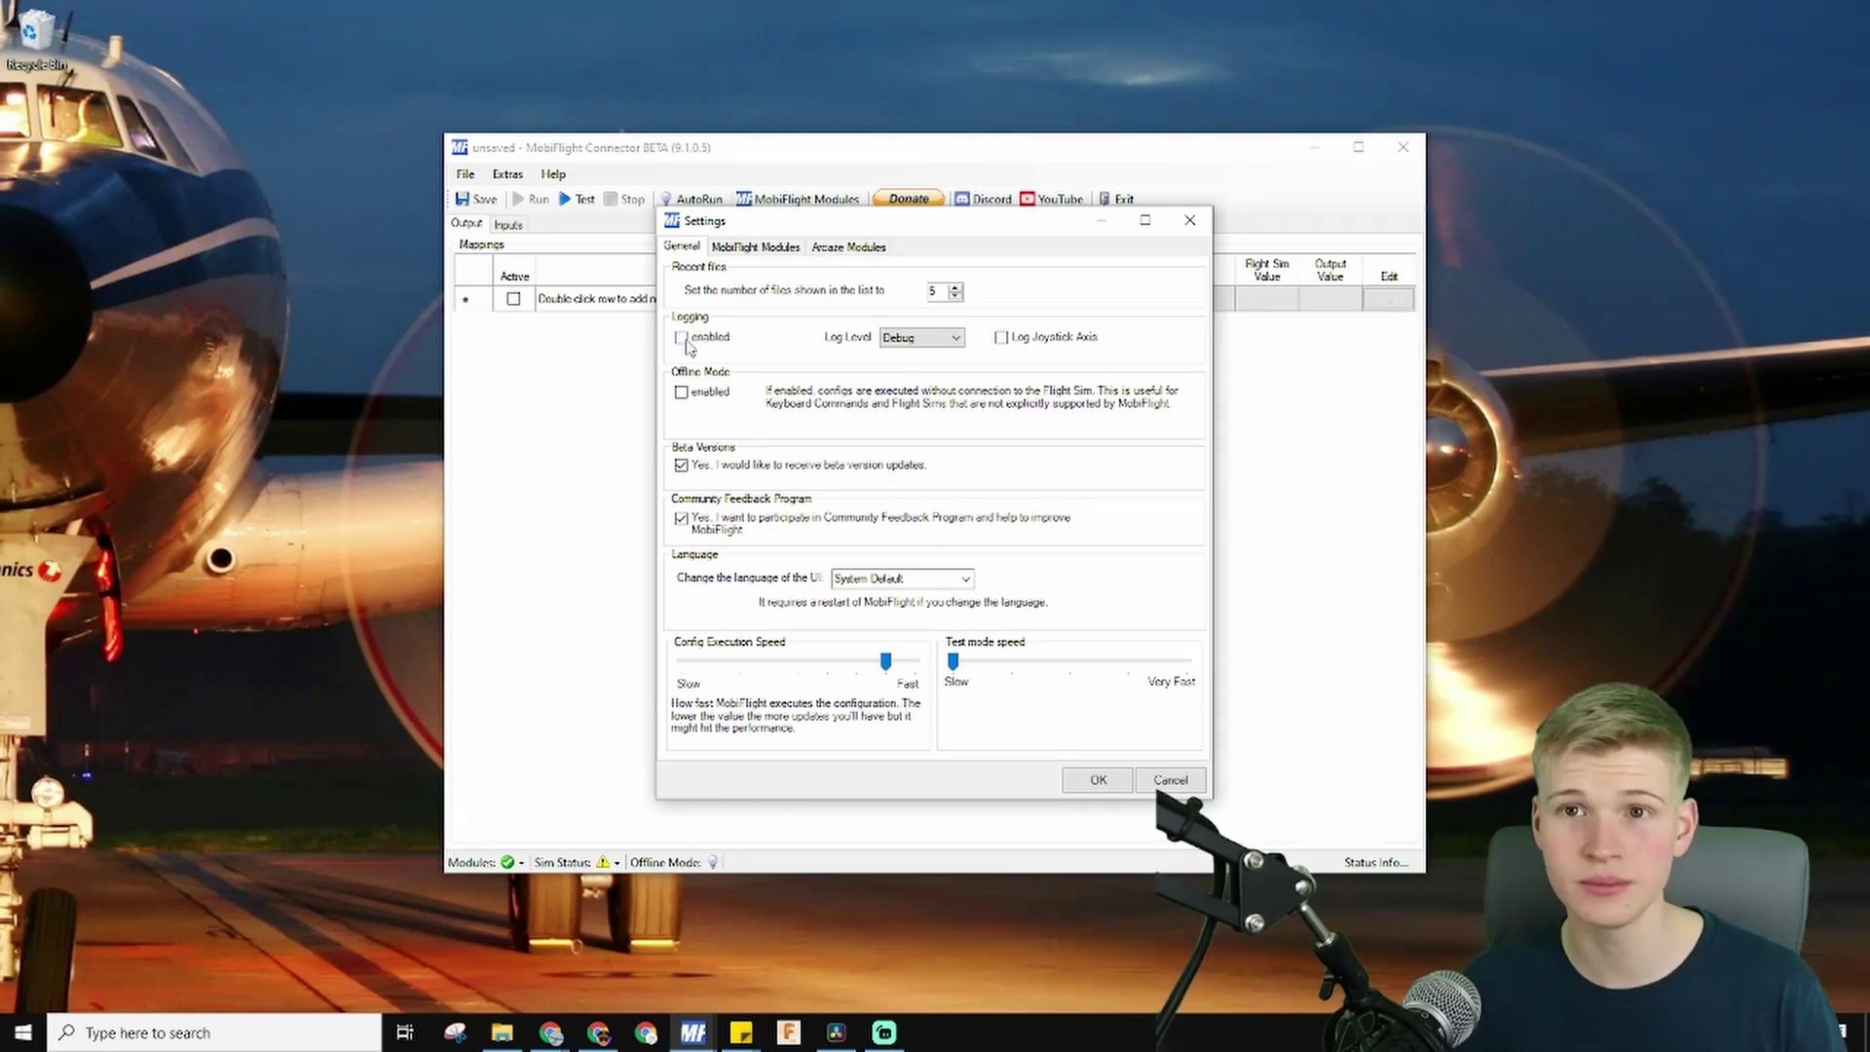
- Enable logging at Debug level, turn off joystick axis logging, and save the settings
left_click(916, 341)
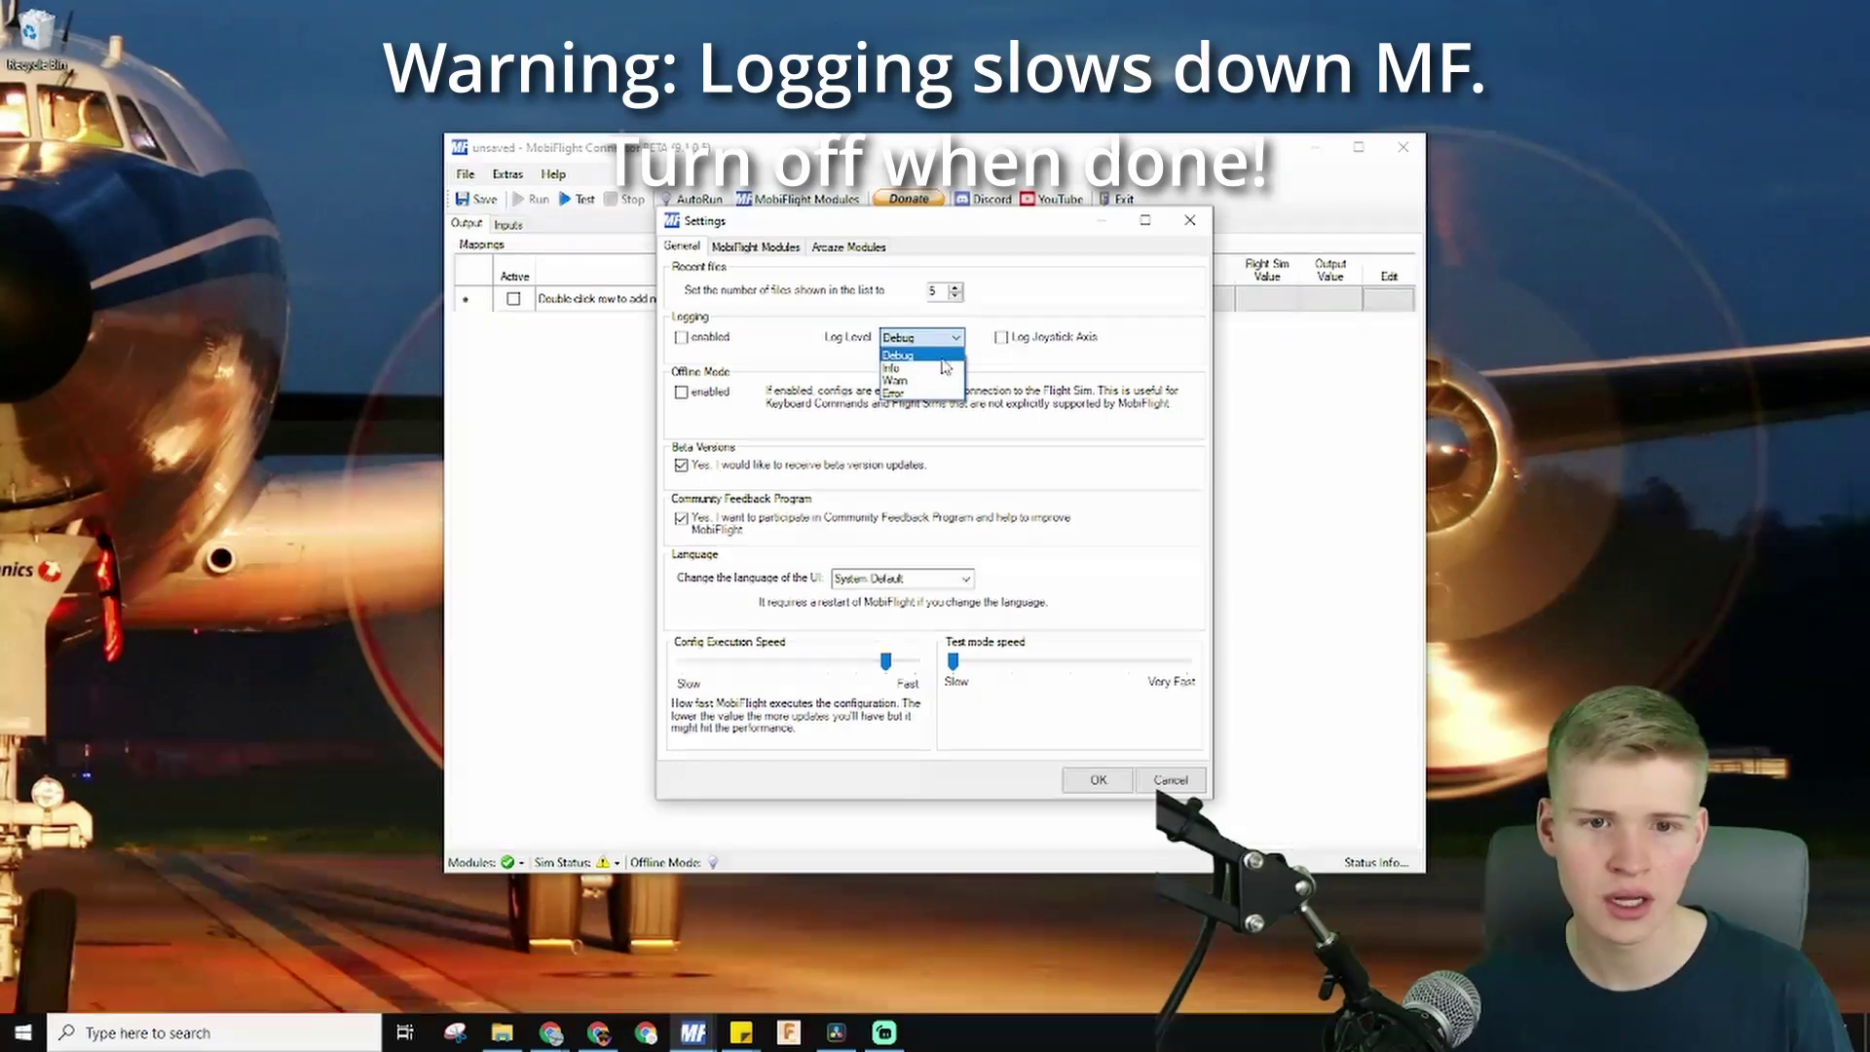
left_click(923, 356)
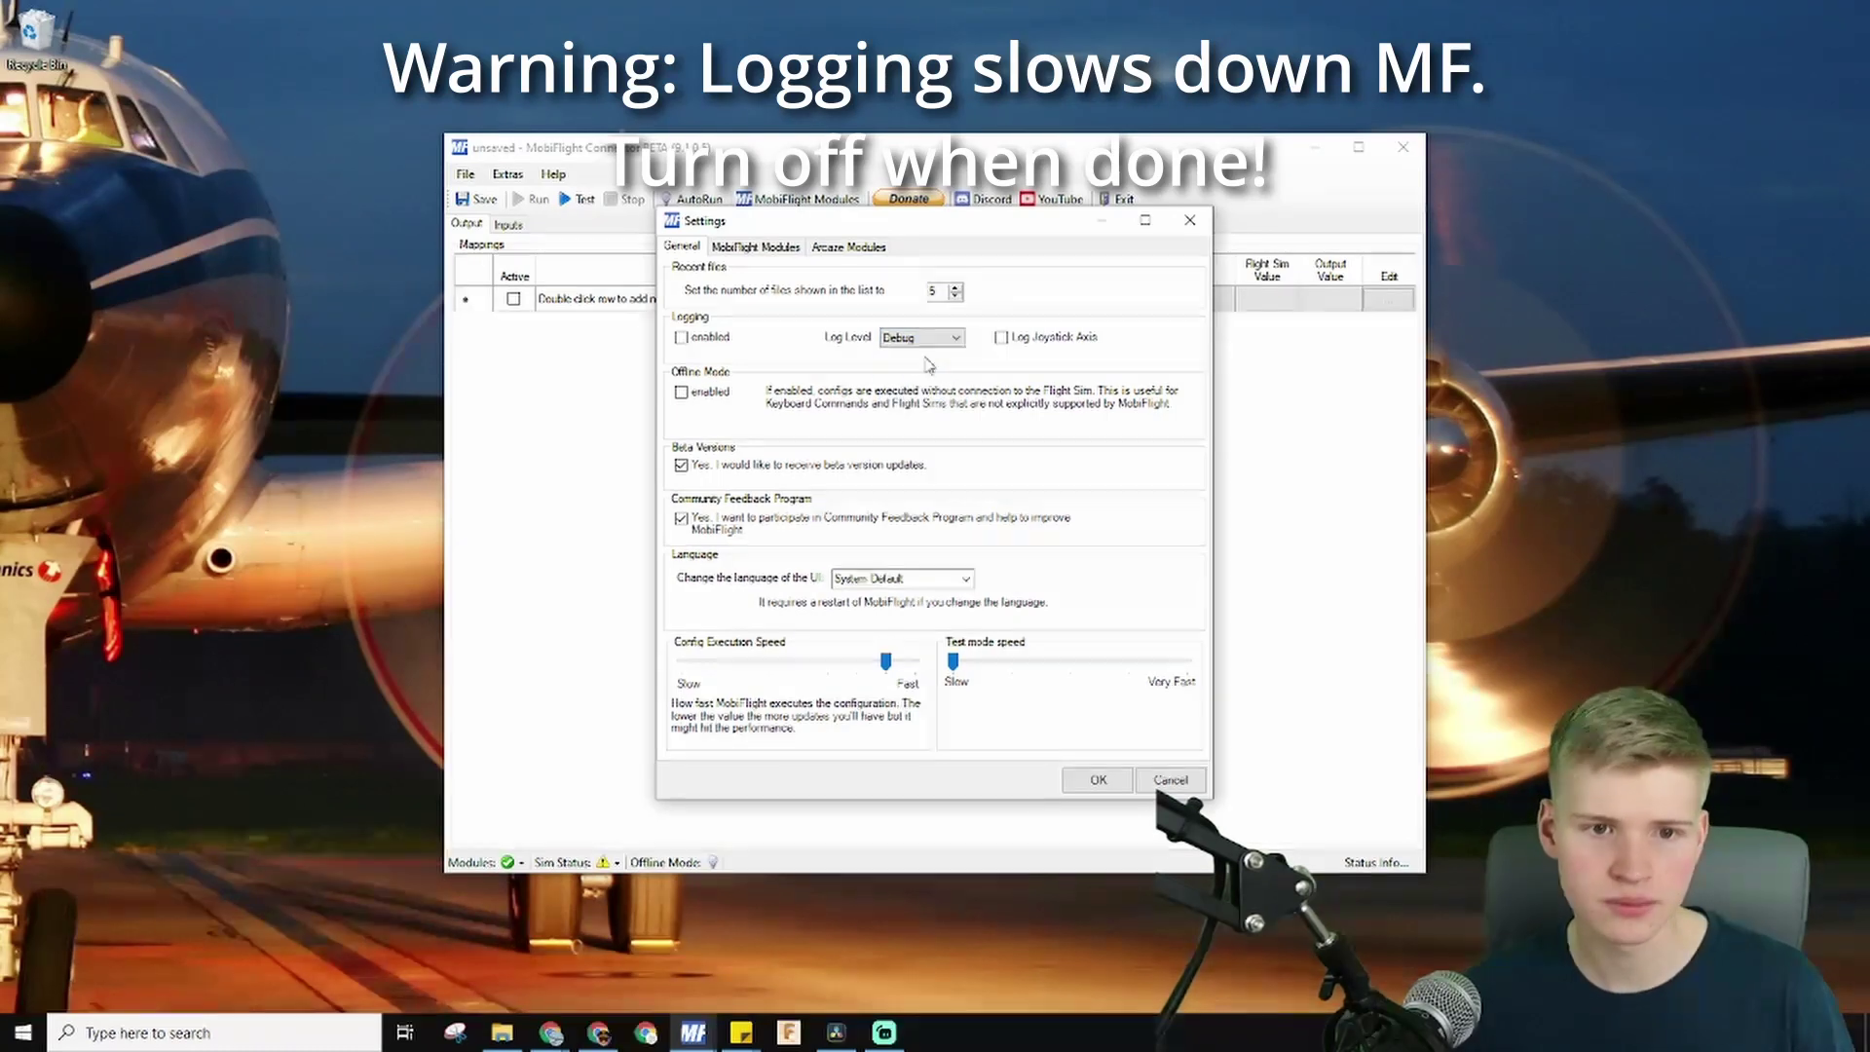
left_click(718, 337)
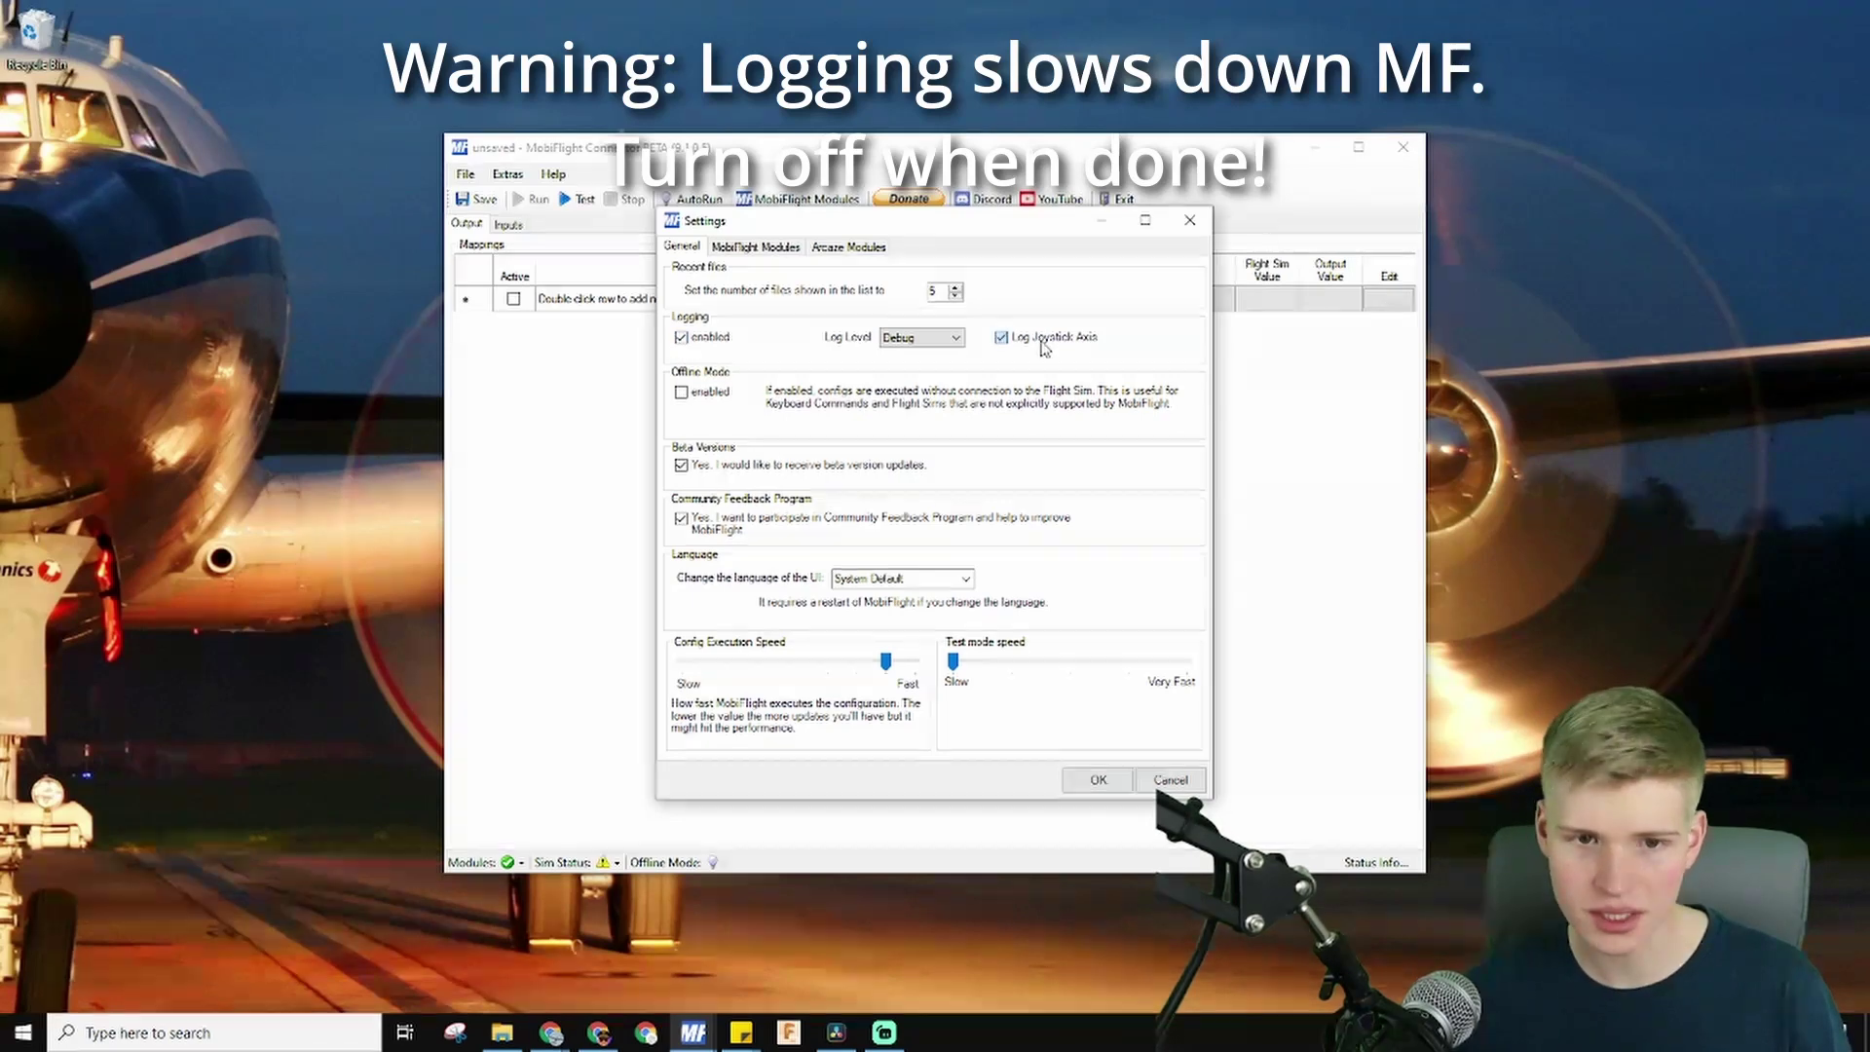
left_click(1042, 343)
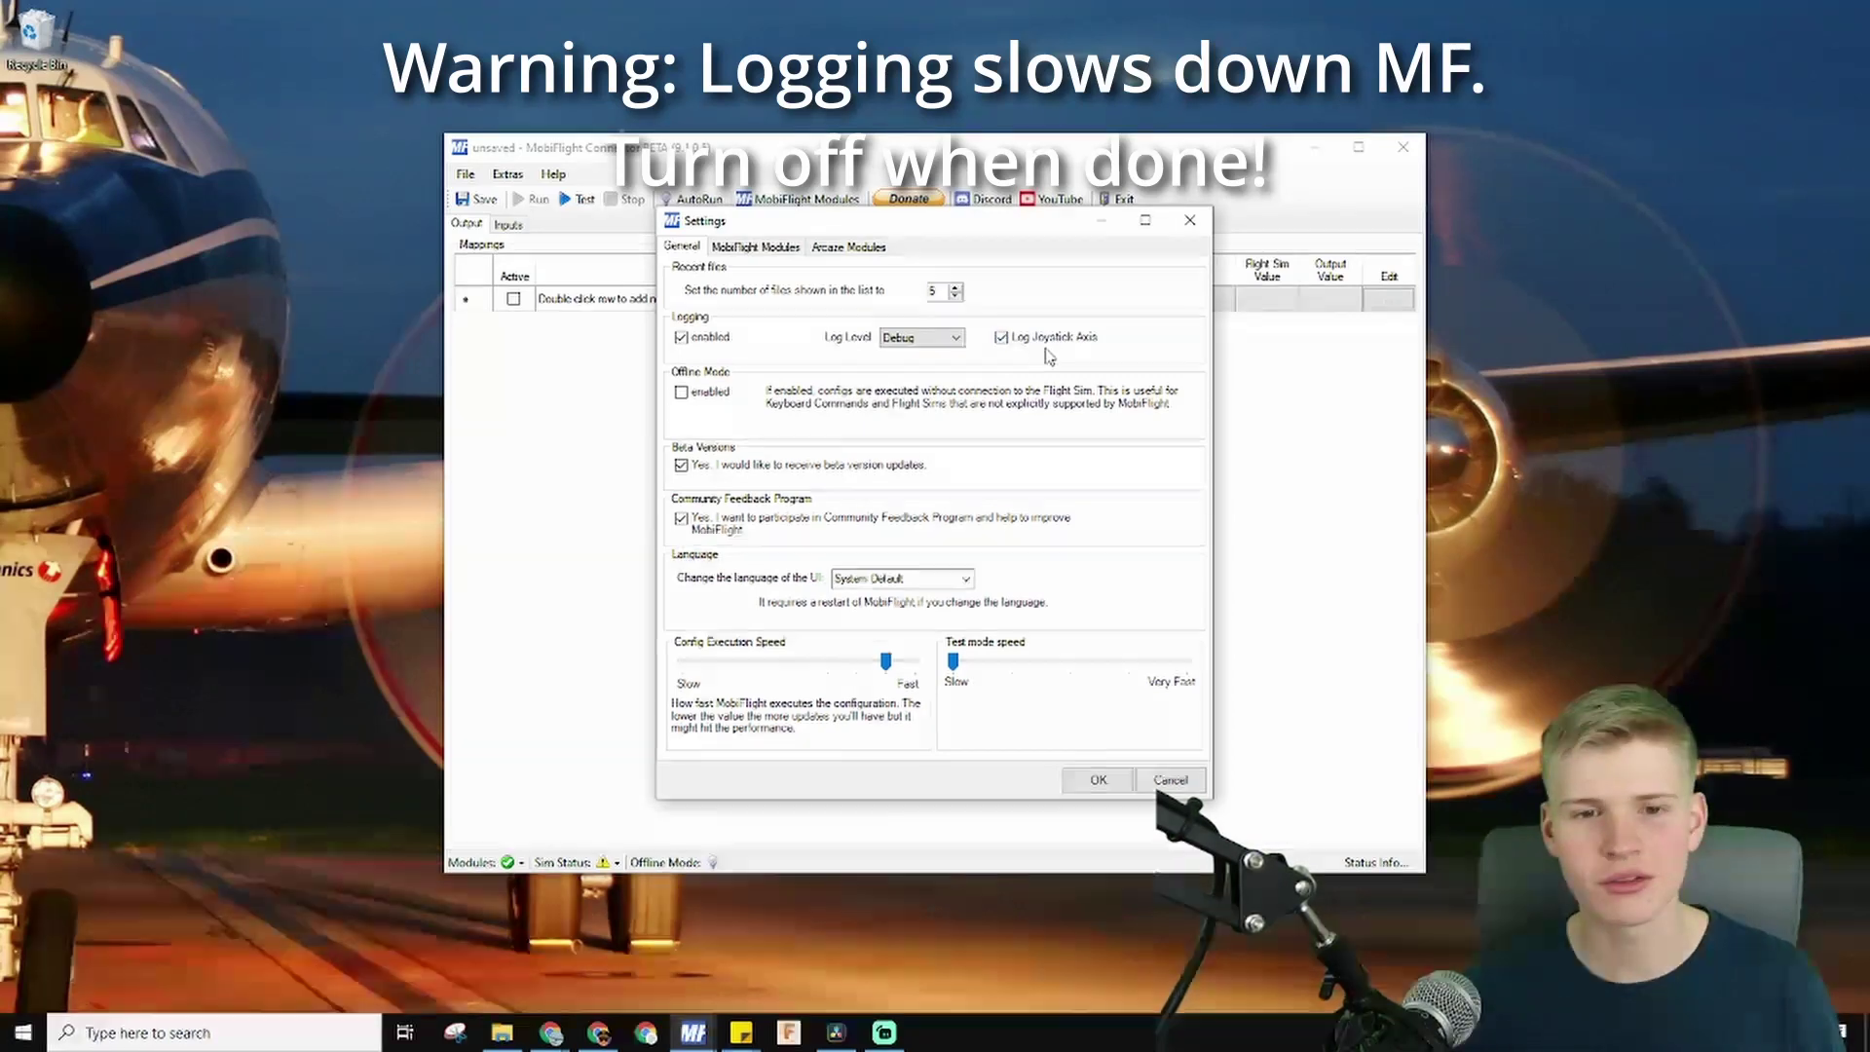
left_click(1001, 337)
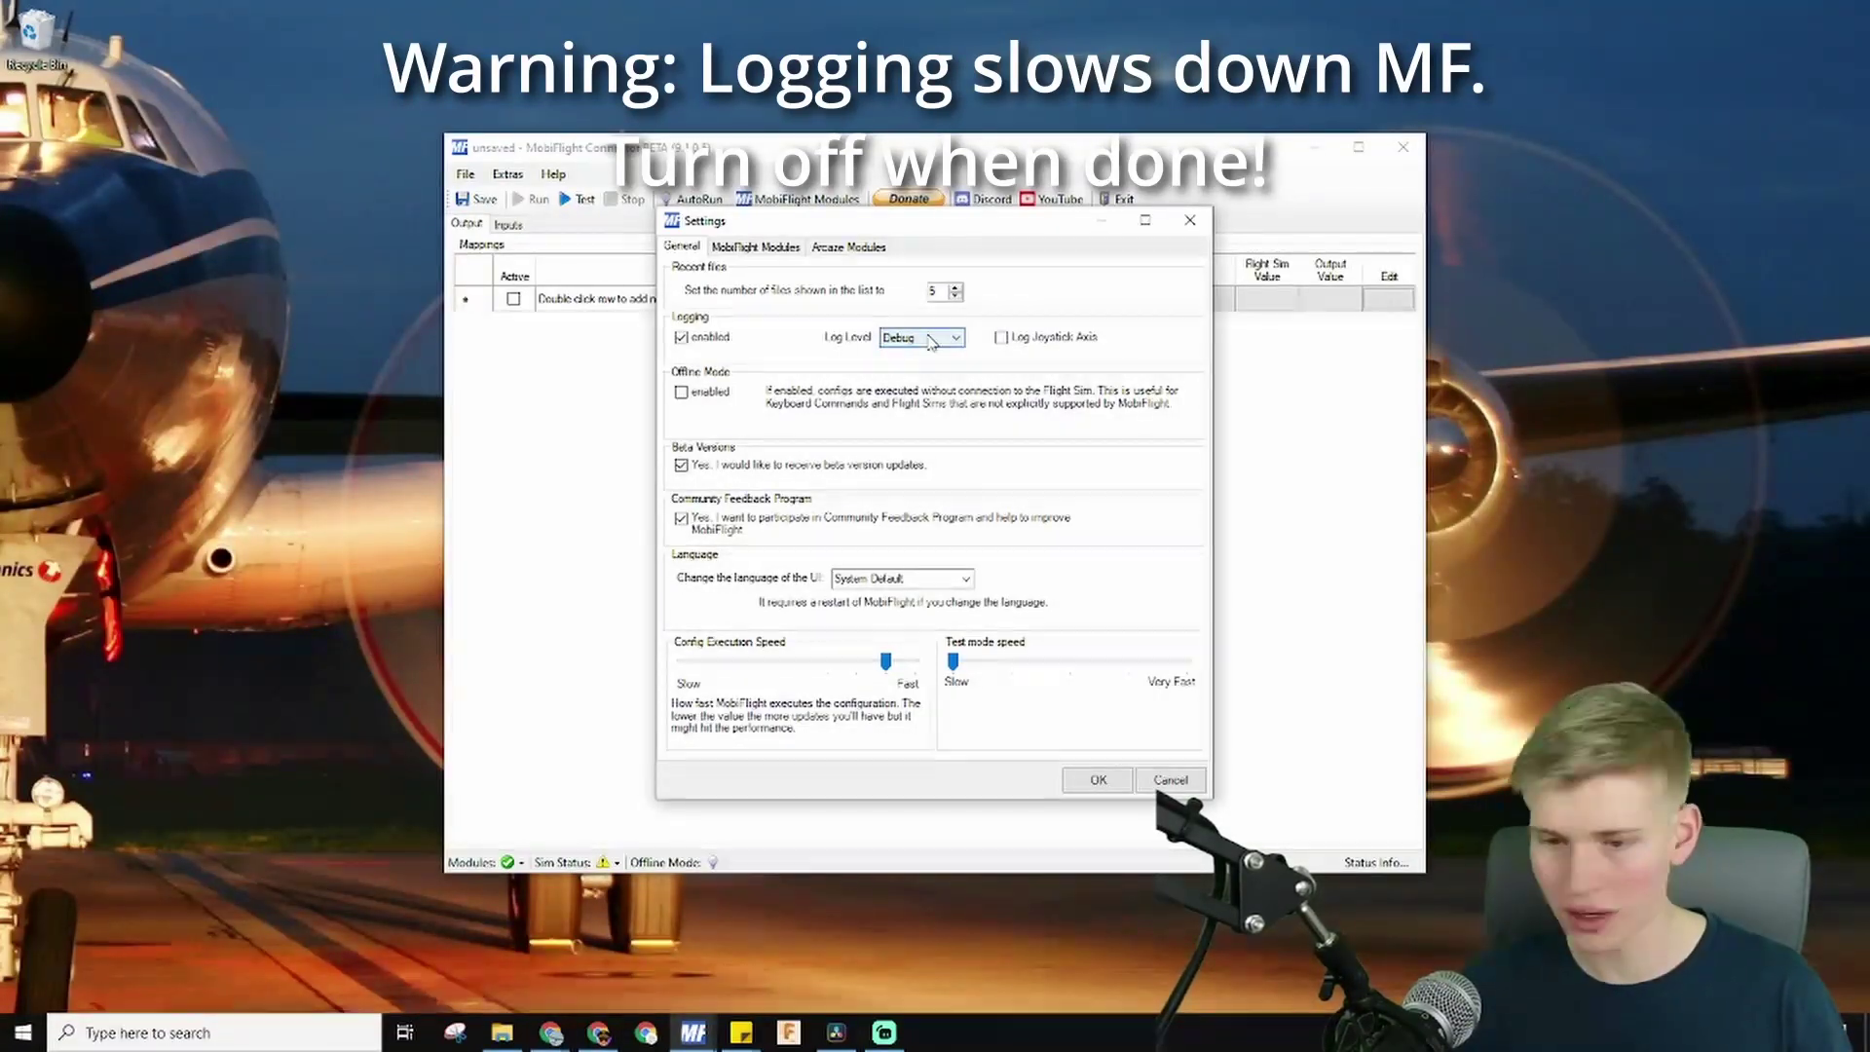
left_click(1095, 780)
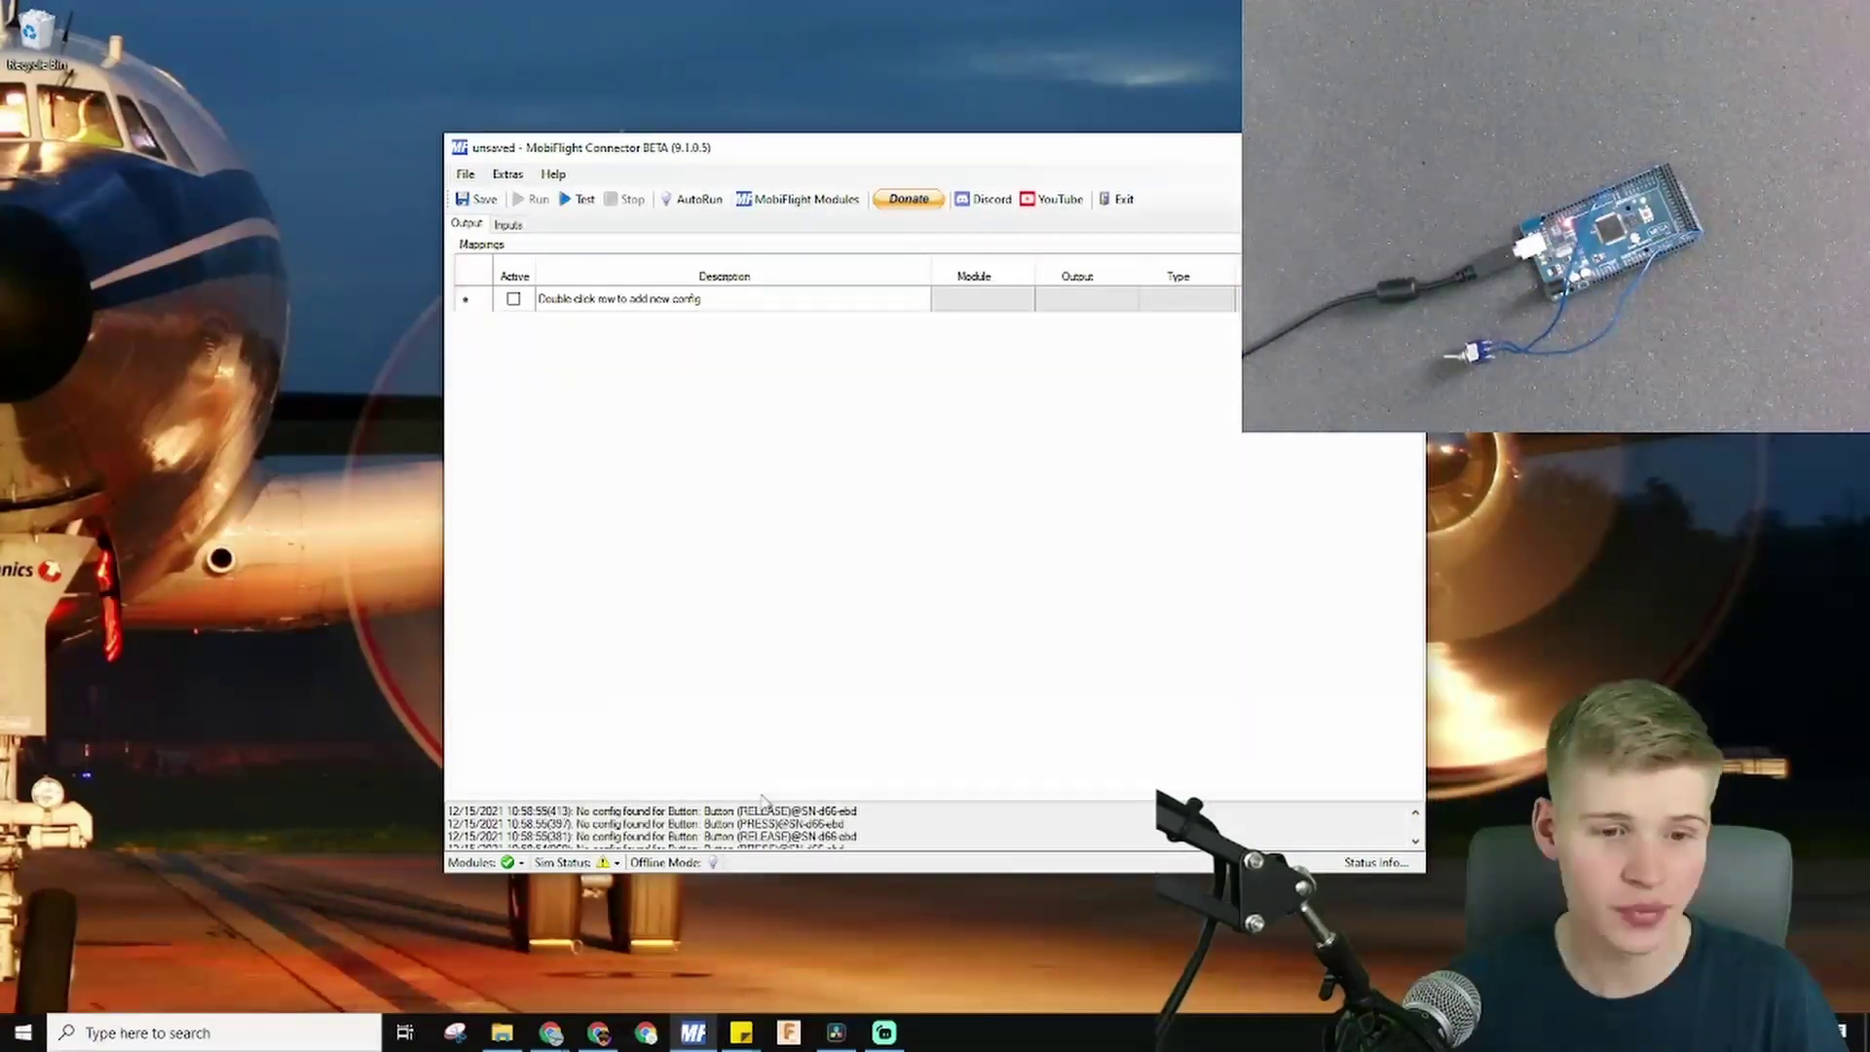
- Select part of the first log message, then open the MobiFlight Modules settings
left_click_drag(723, 811, 885, 766)
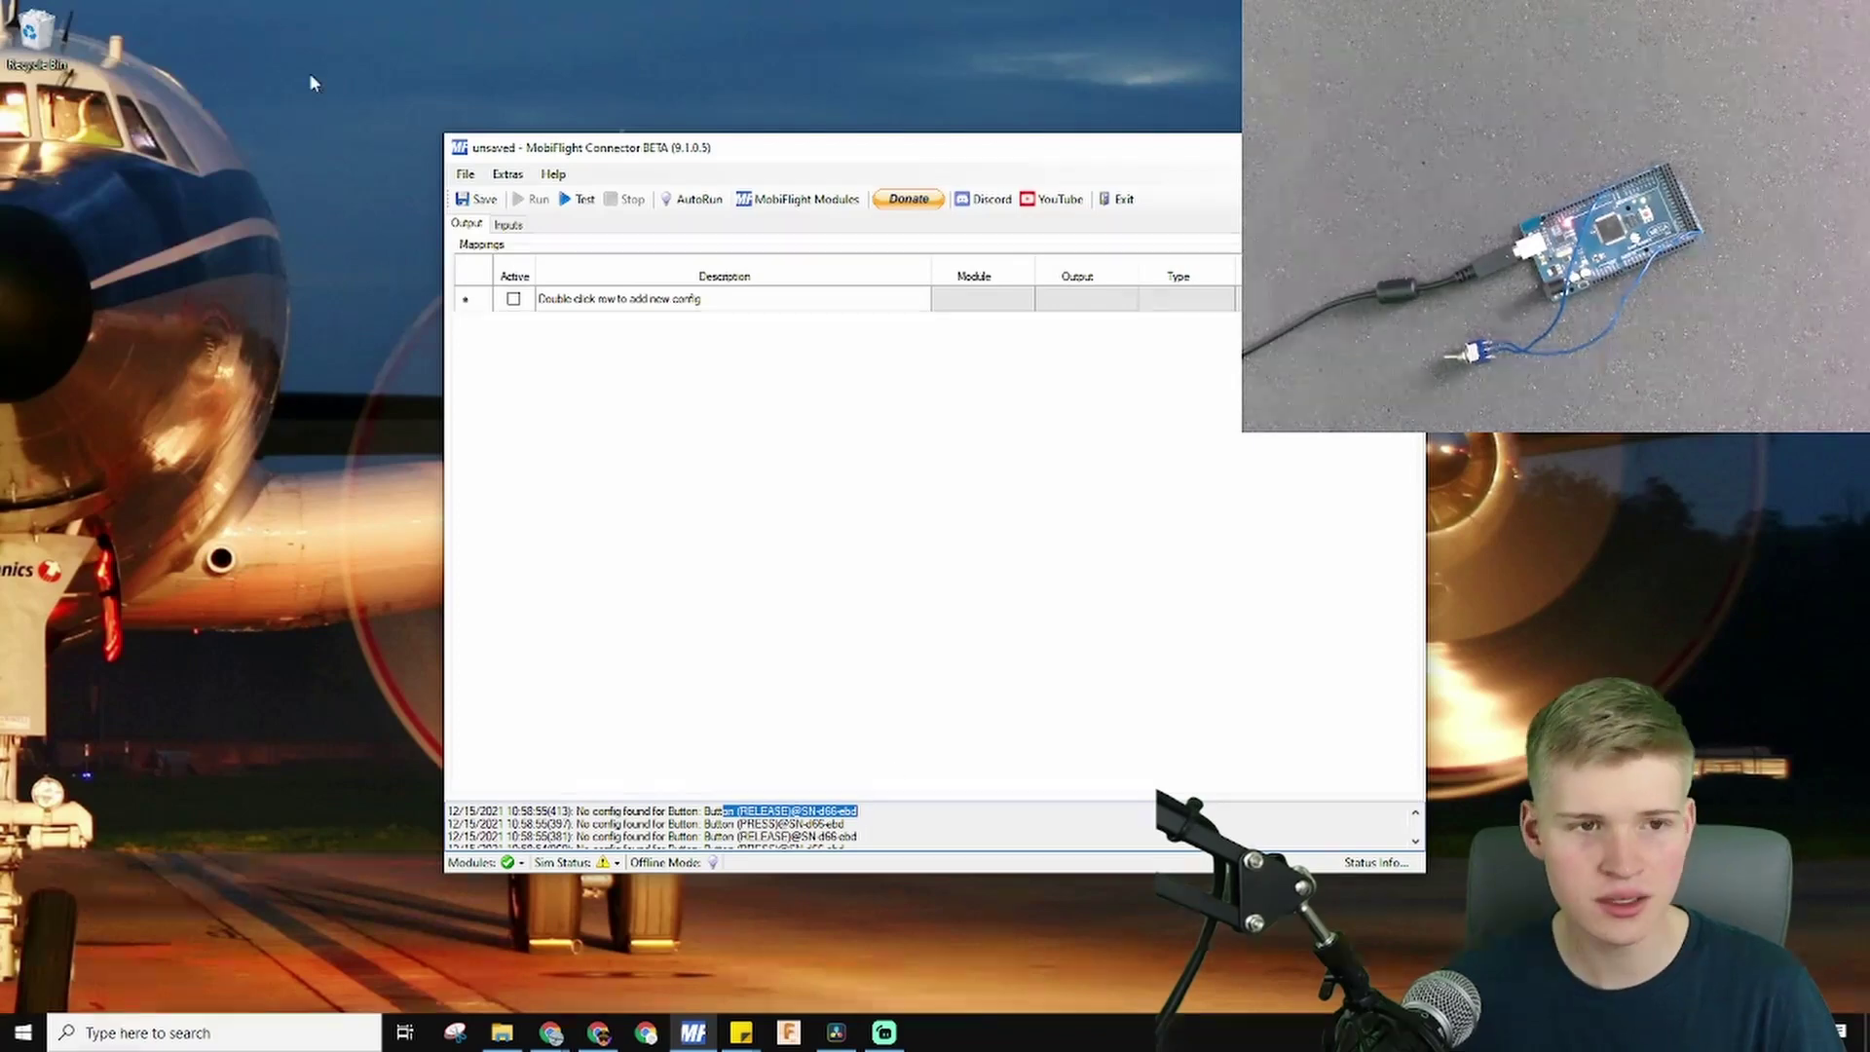
left_click(769, 199)
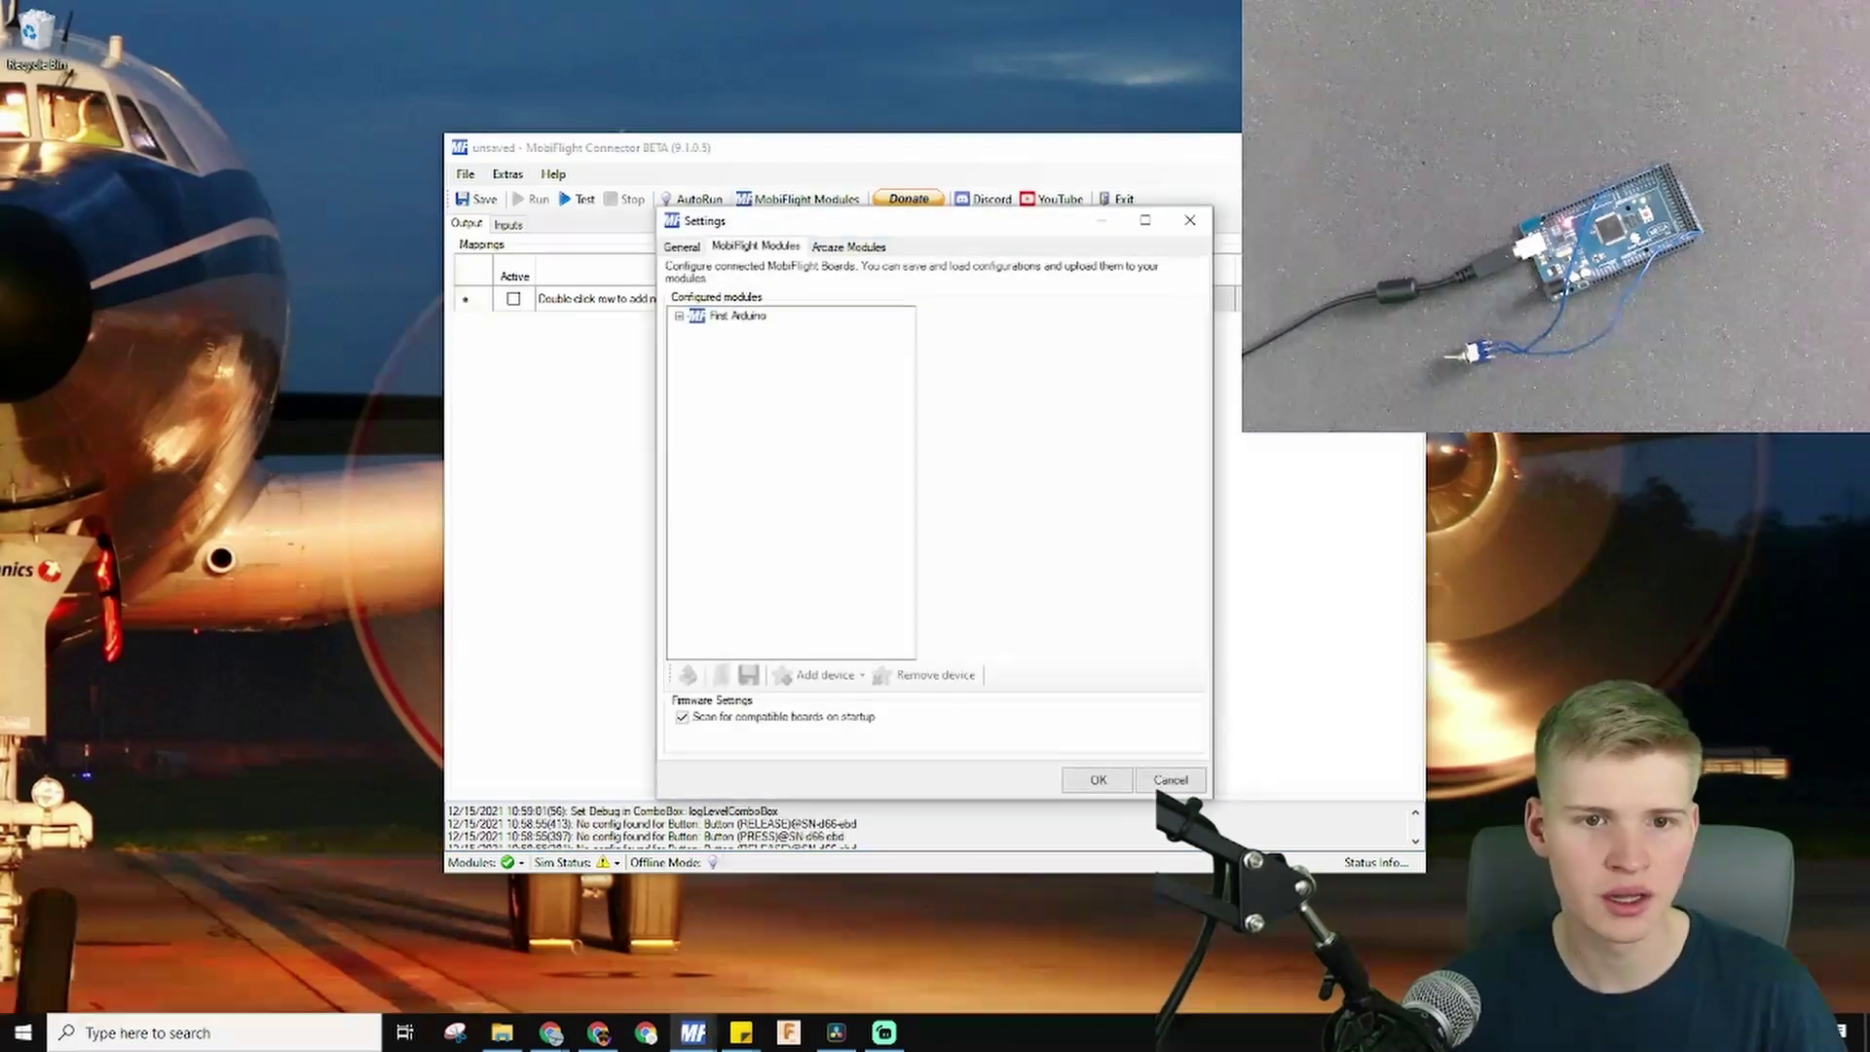
- Enable Offline Mode on the General tab and save the settings
left_click(682, 246)
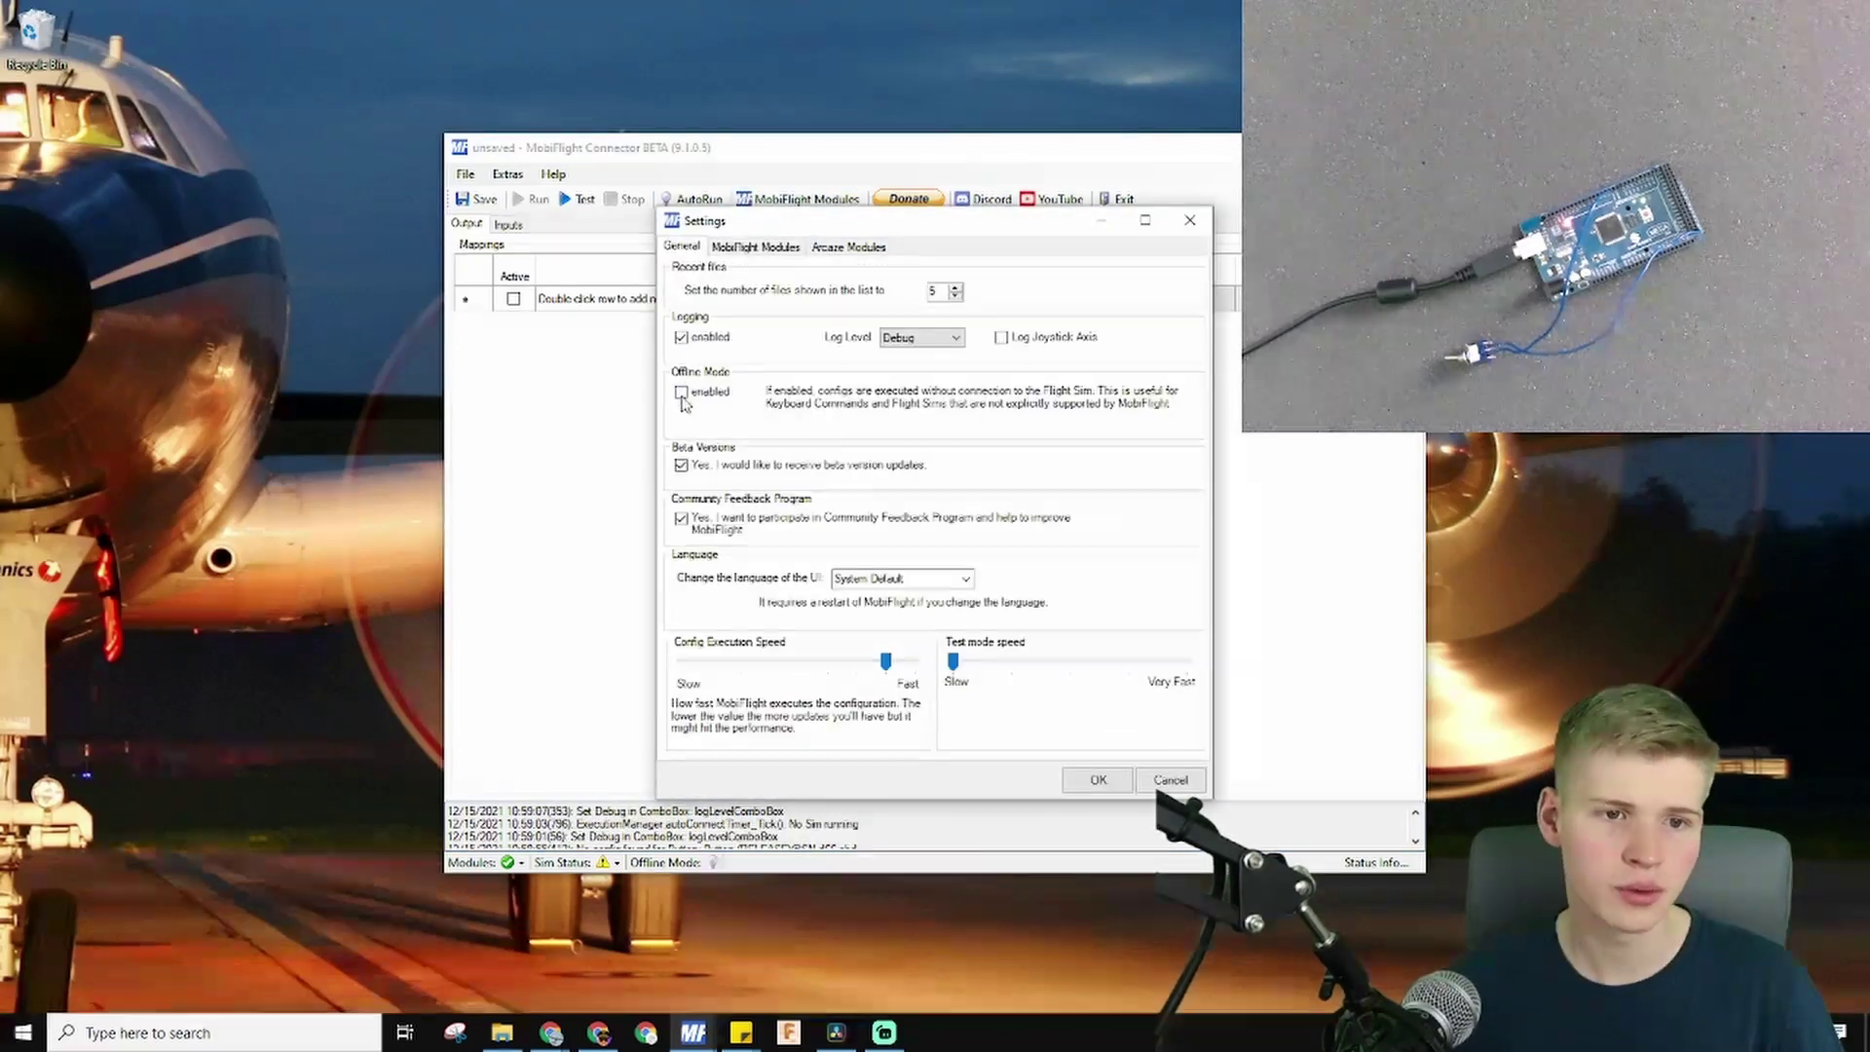
left_click(682, 397)
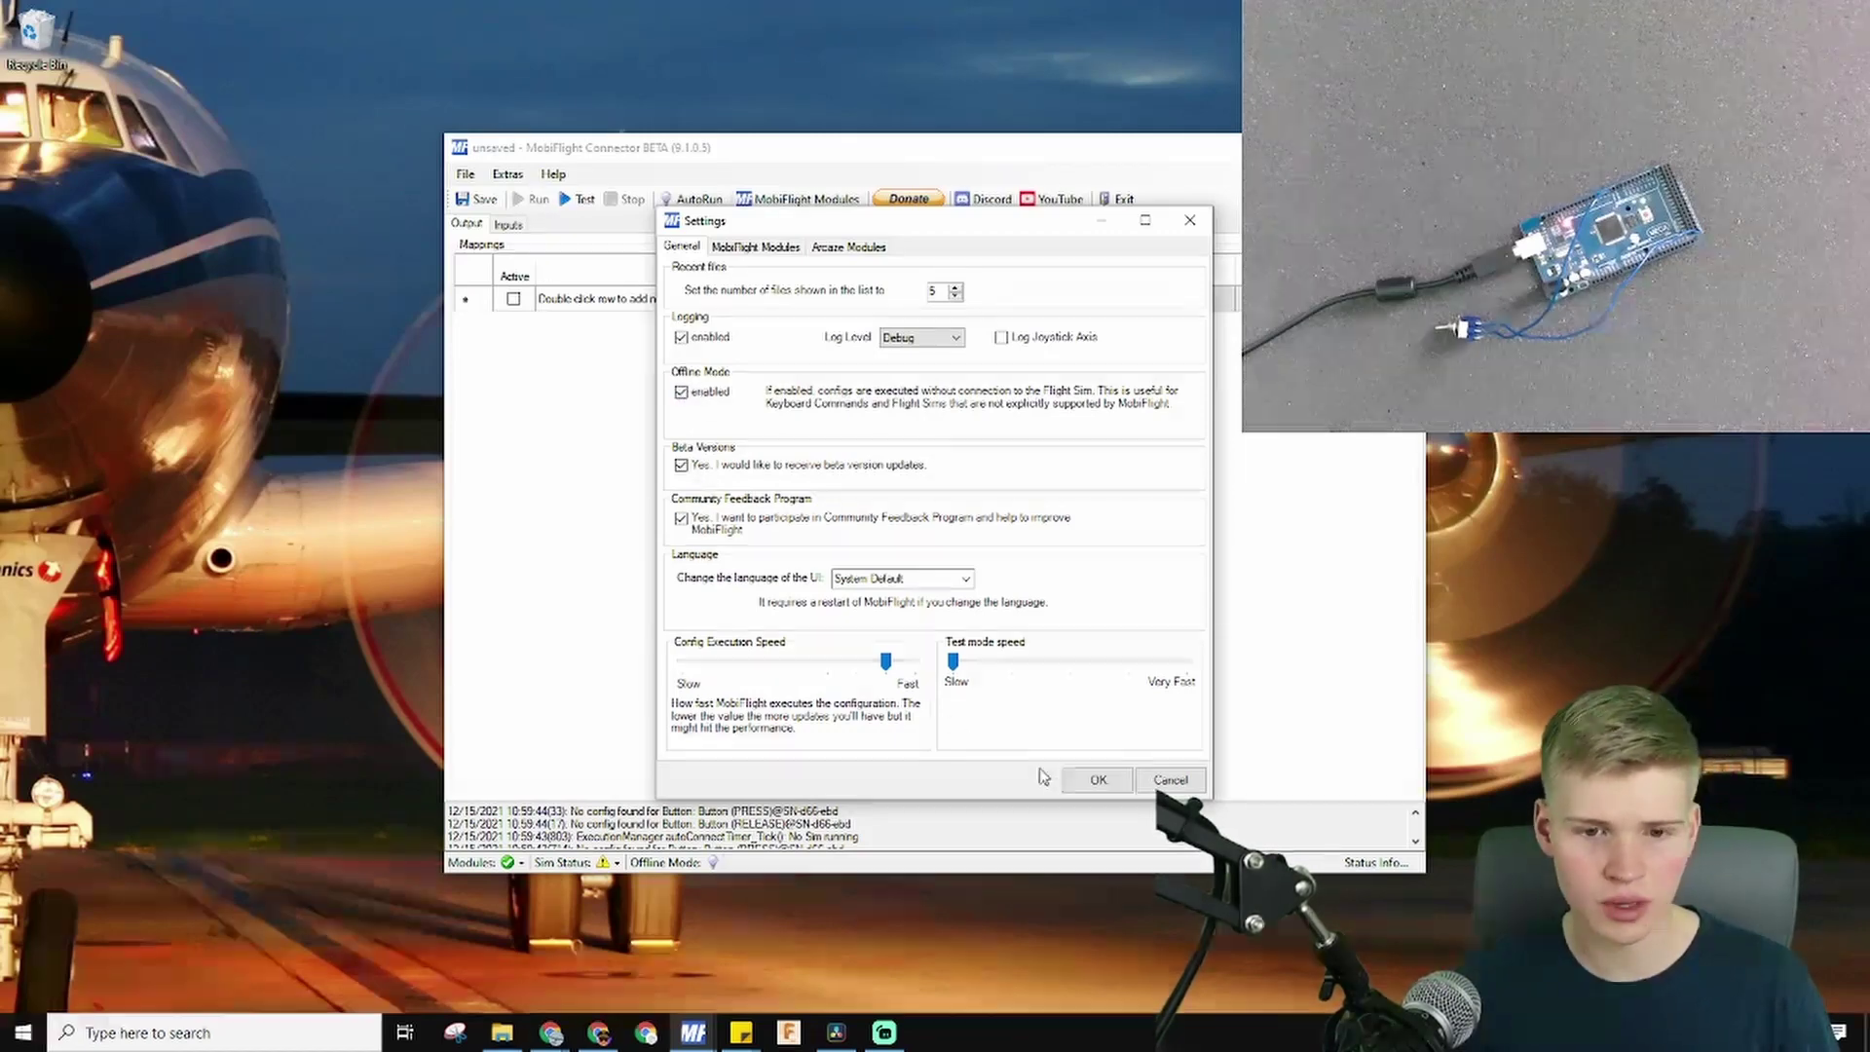
left_click(1097, 779)
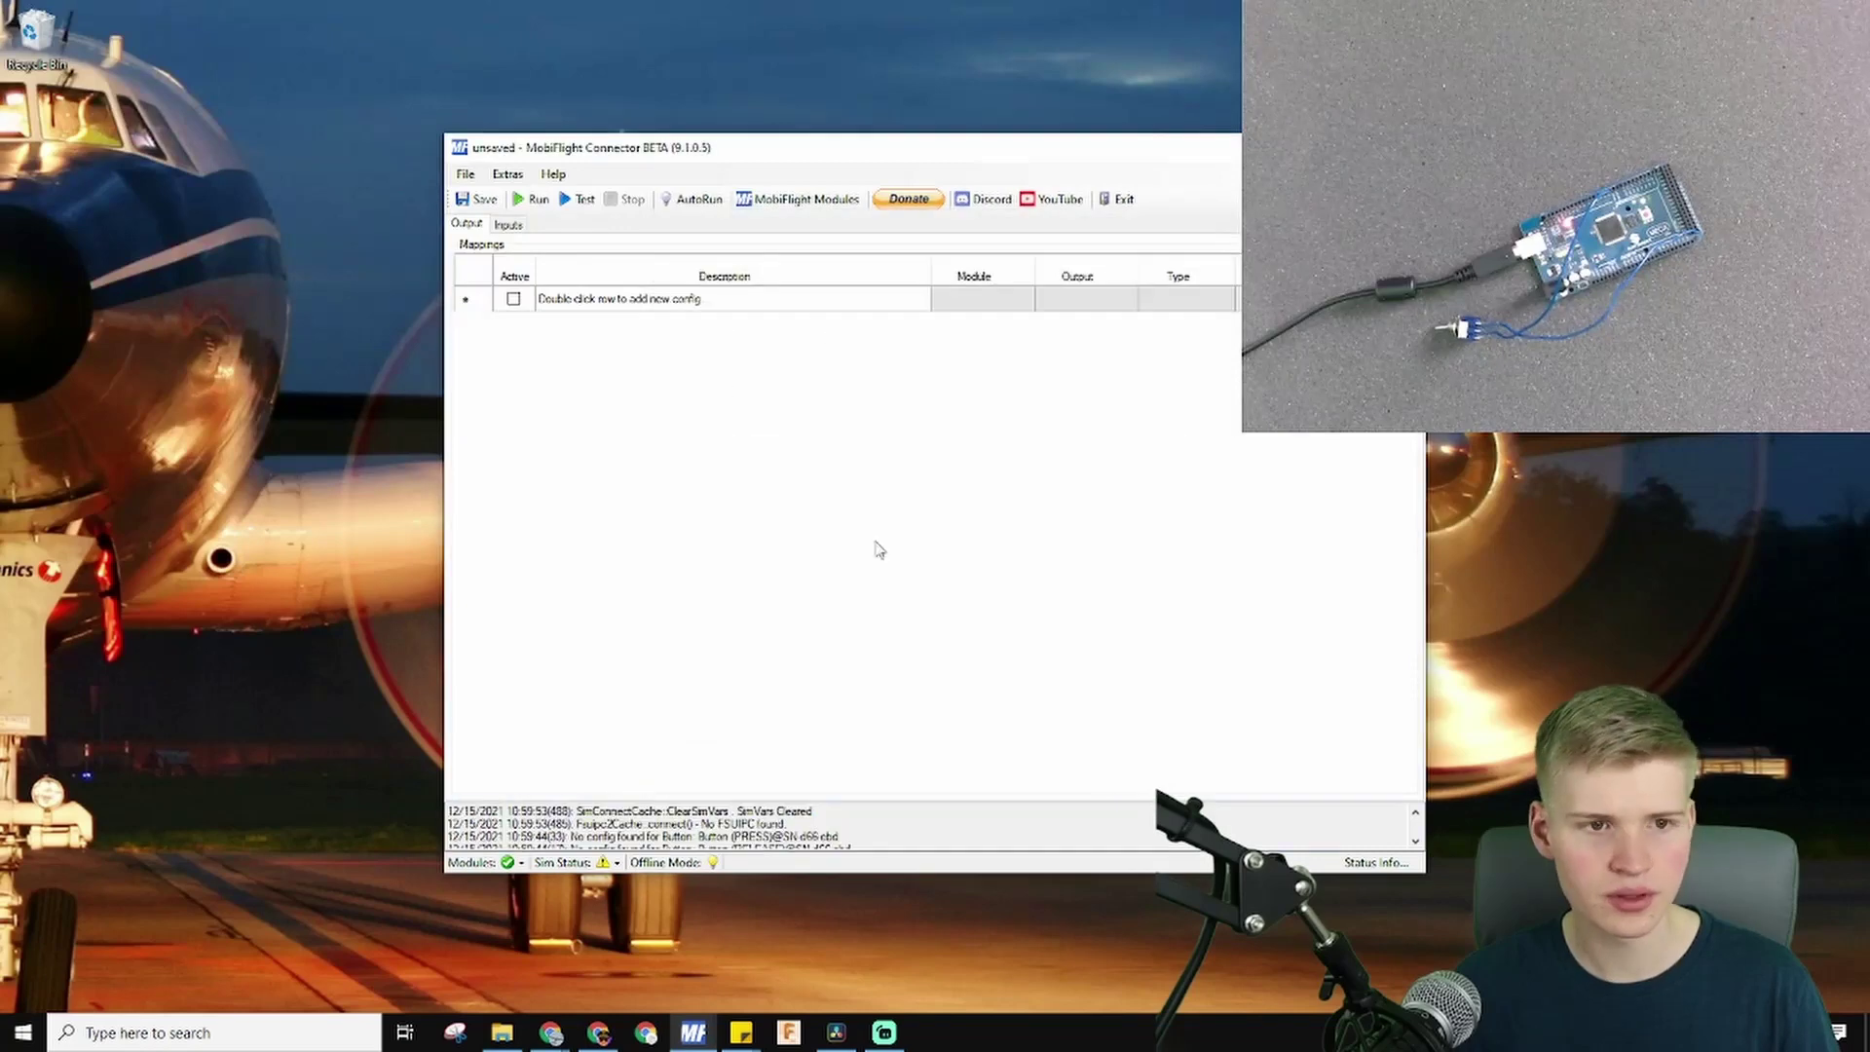
- Start running the configuration and check the simulator connection types list
left_click(532, 198)
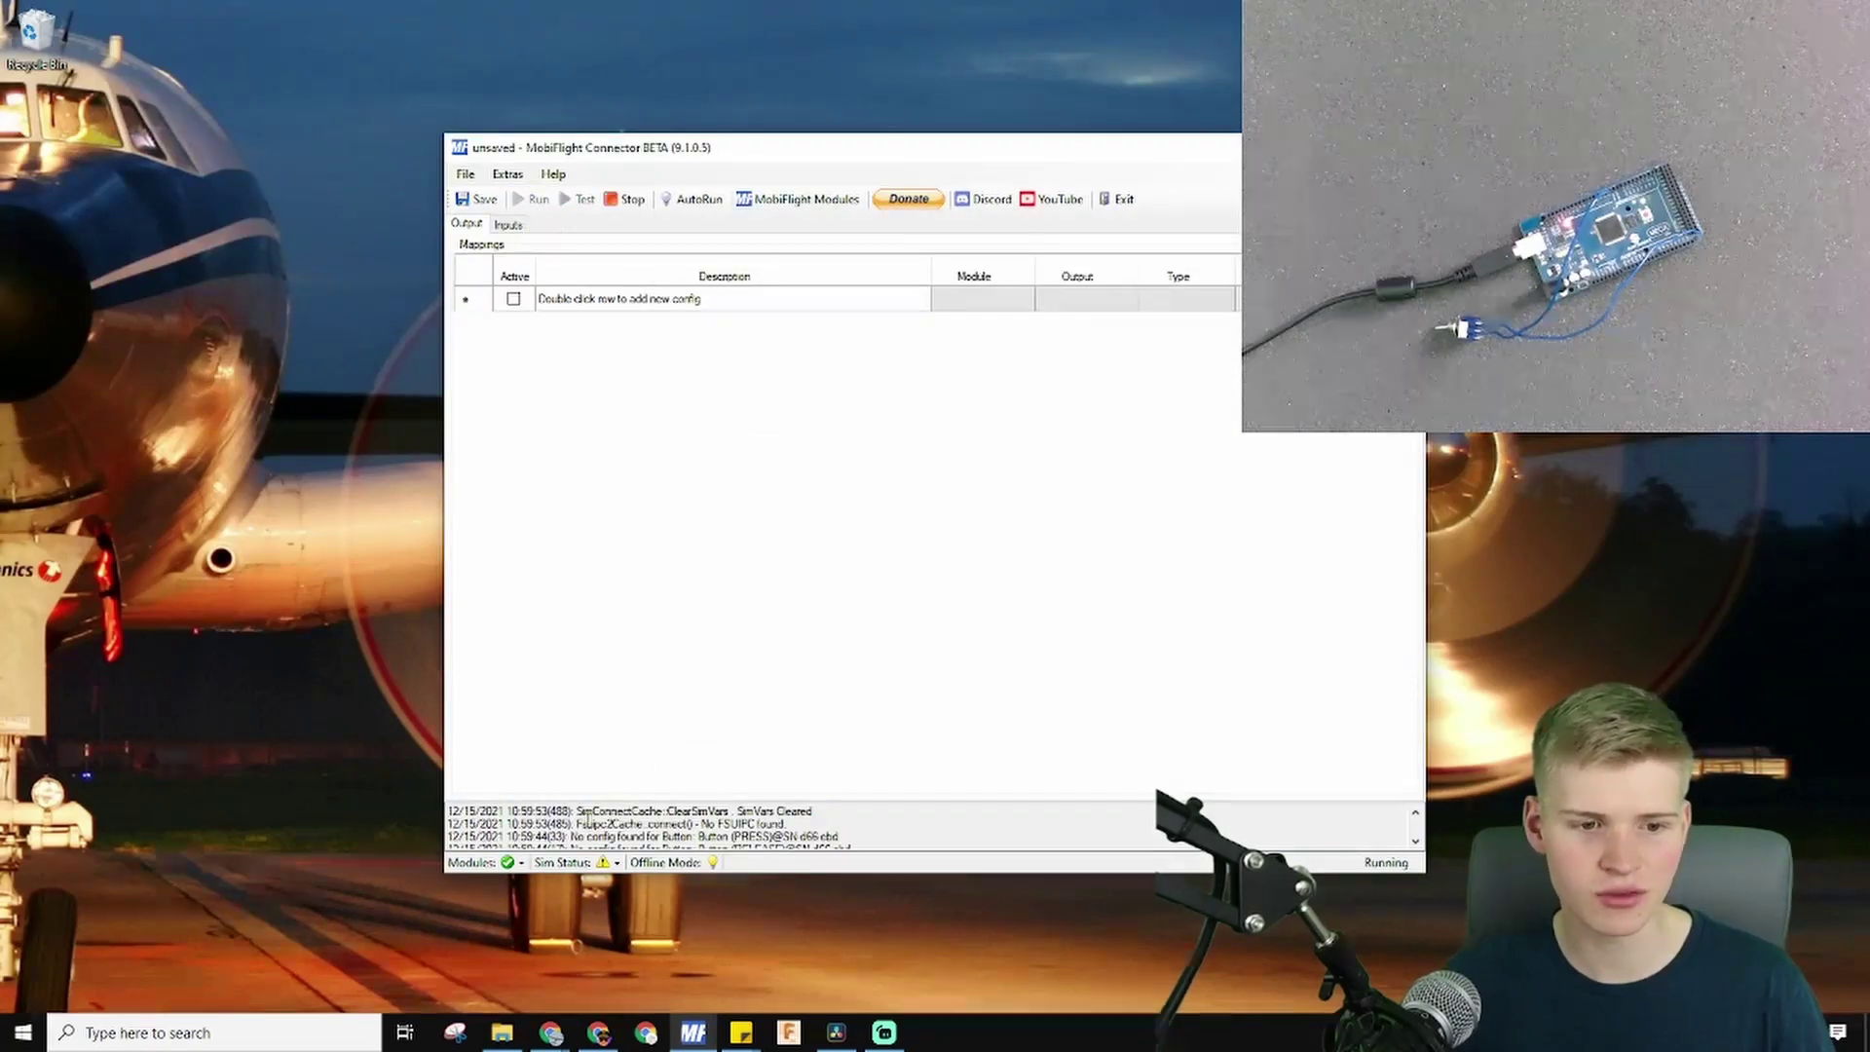
left_click(617, 863)
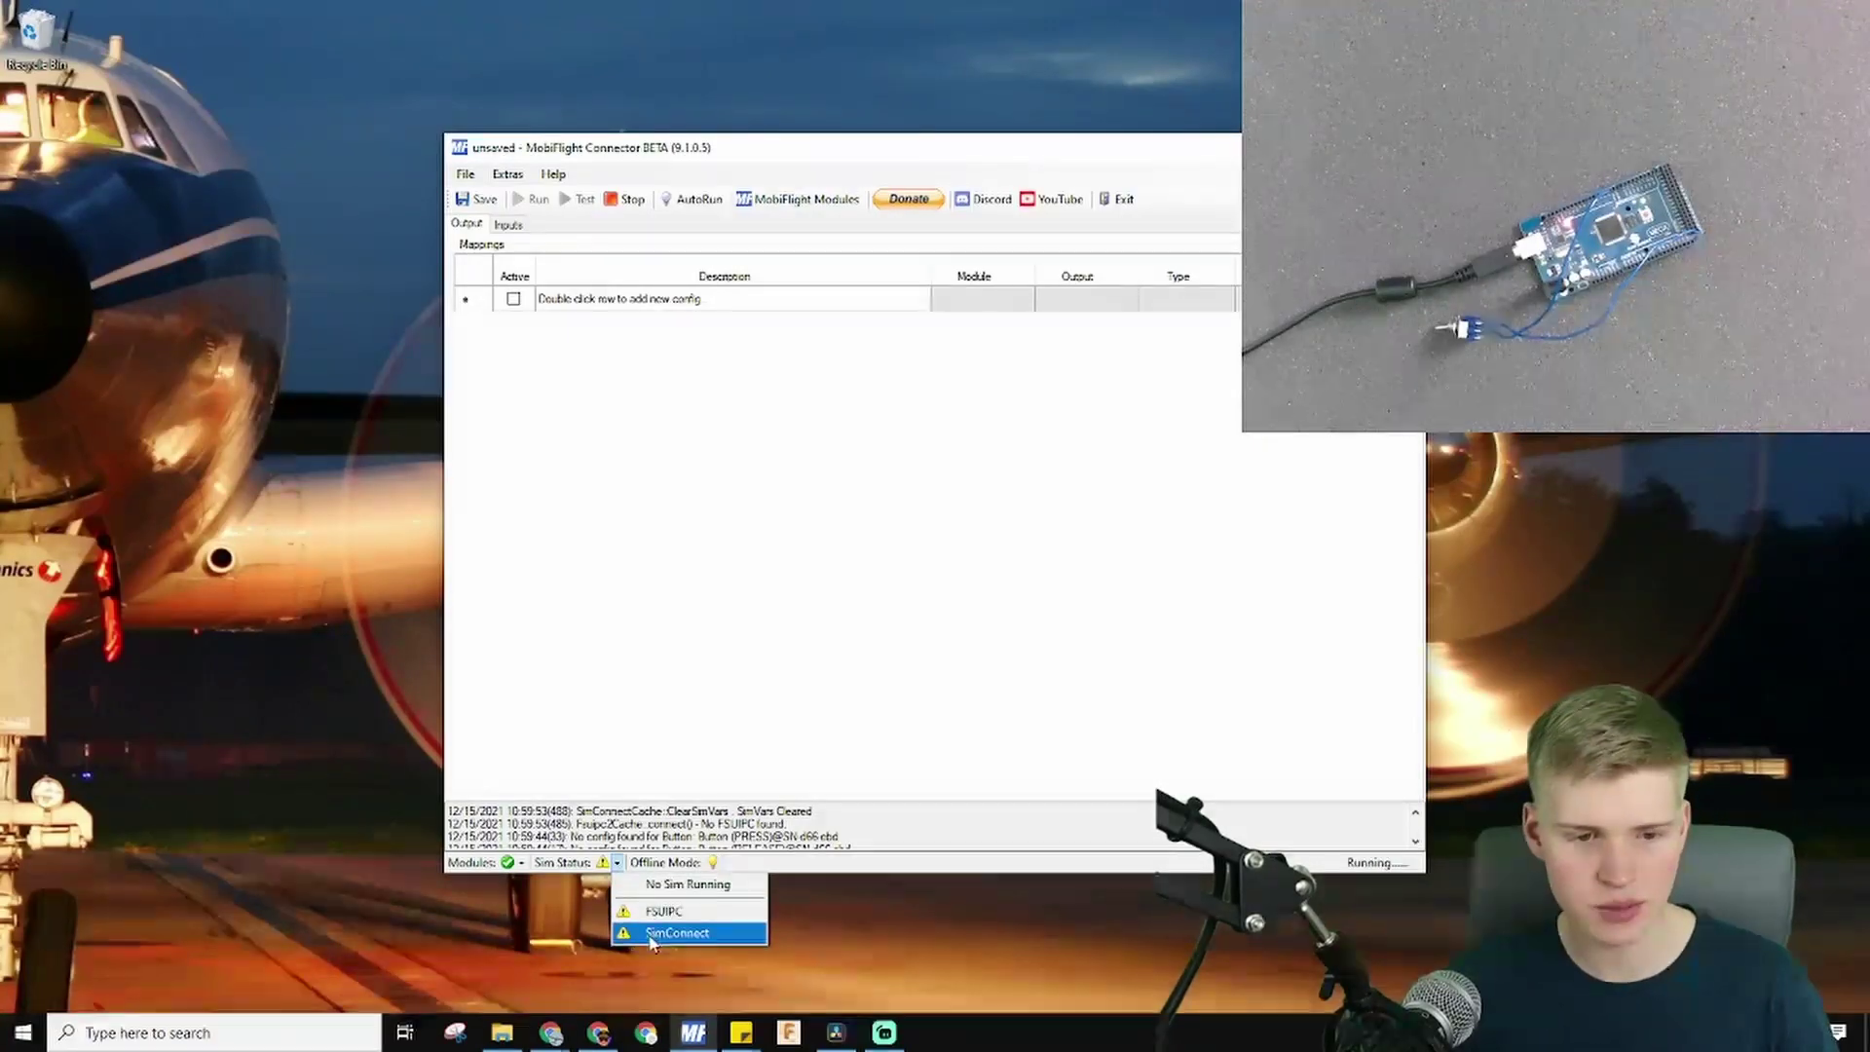
left_click(896, 758)
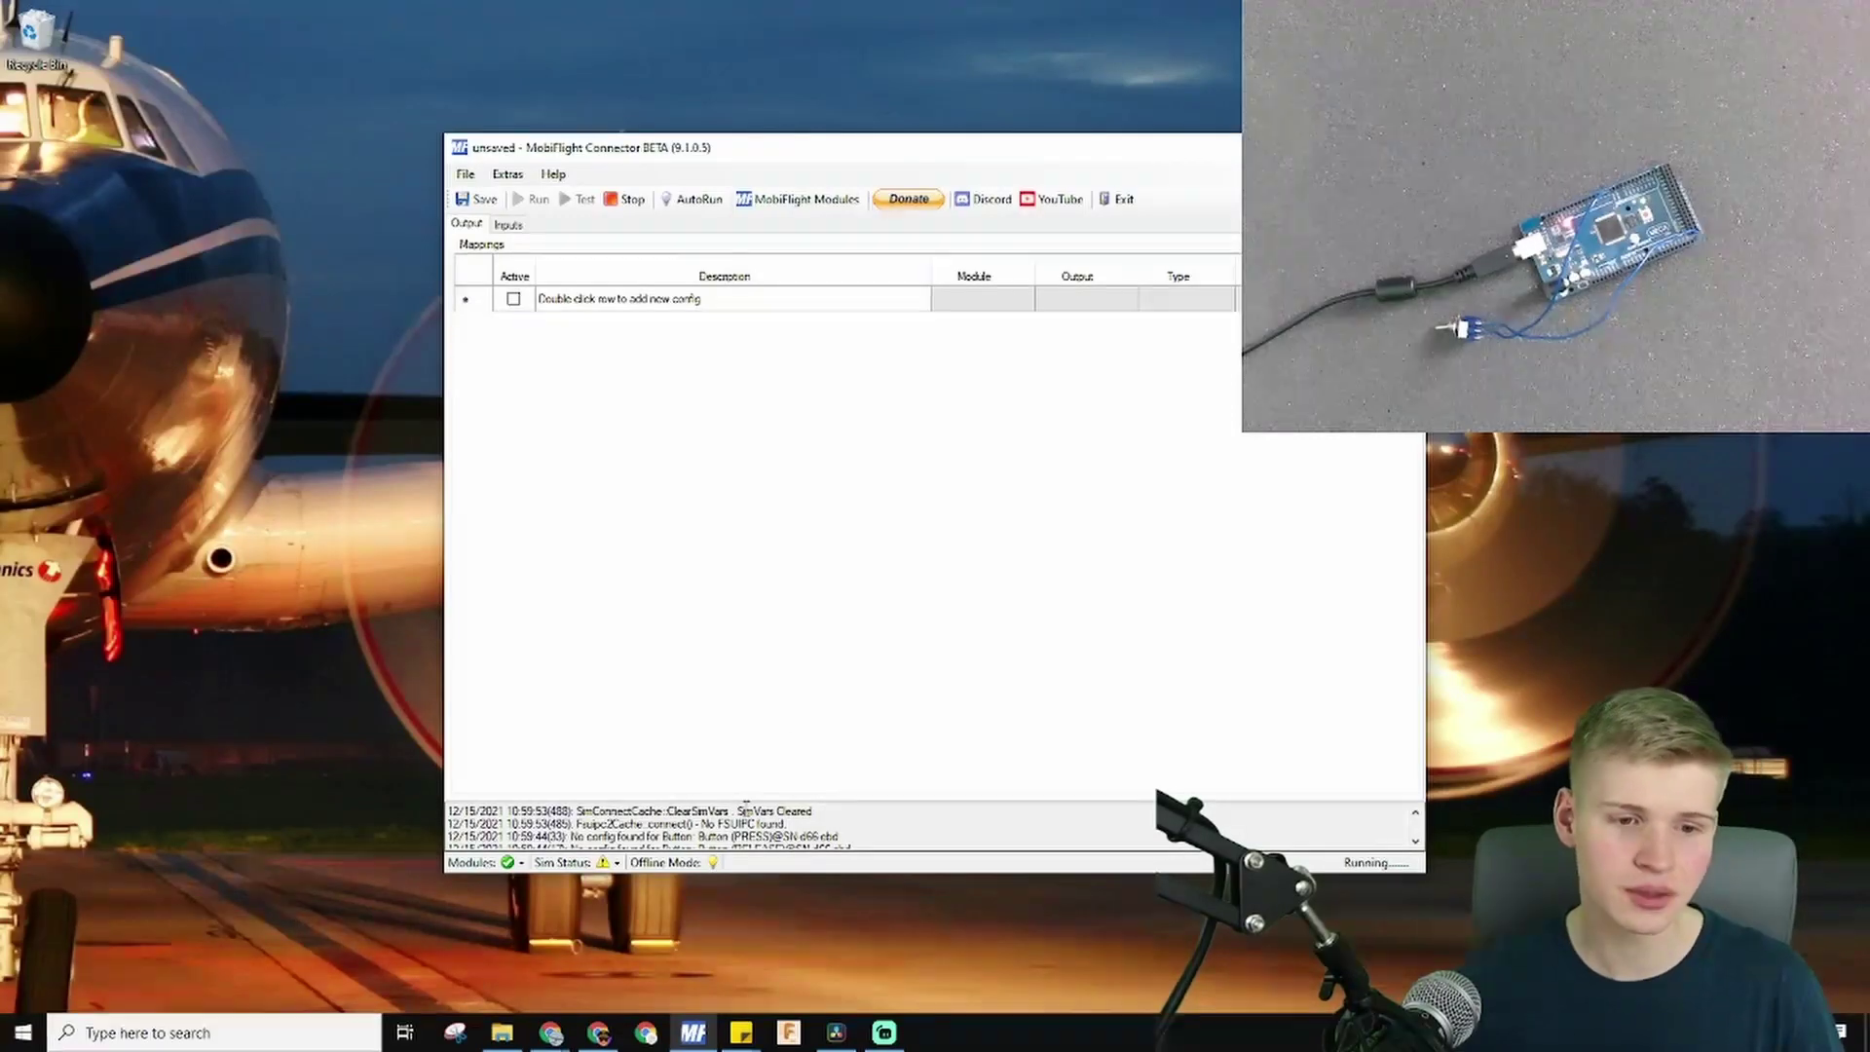
- Check the connected modules list, then reopen the program settings
left_click(521, 862)
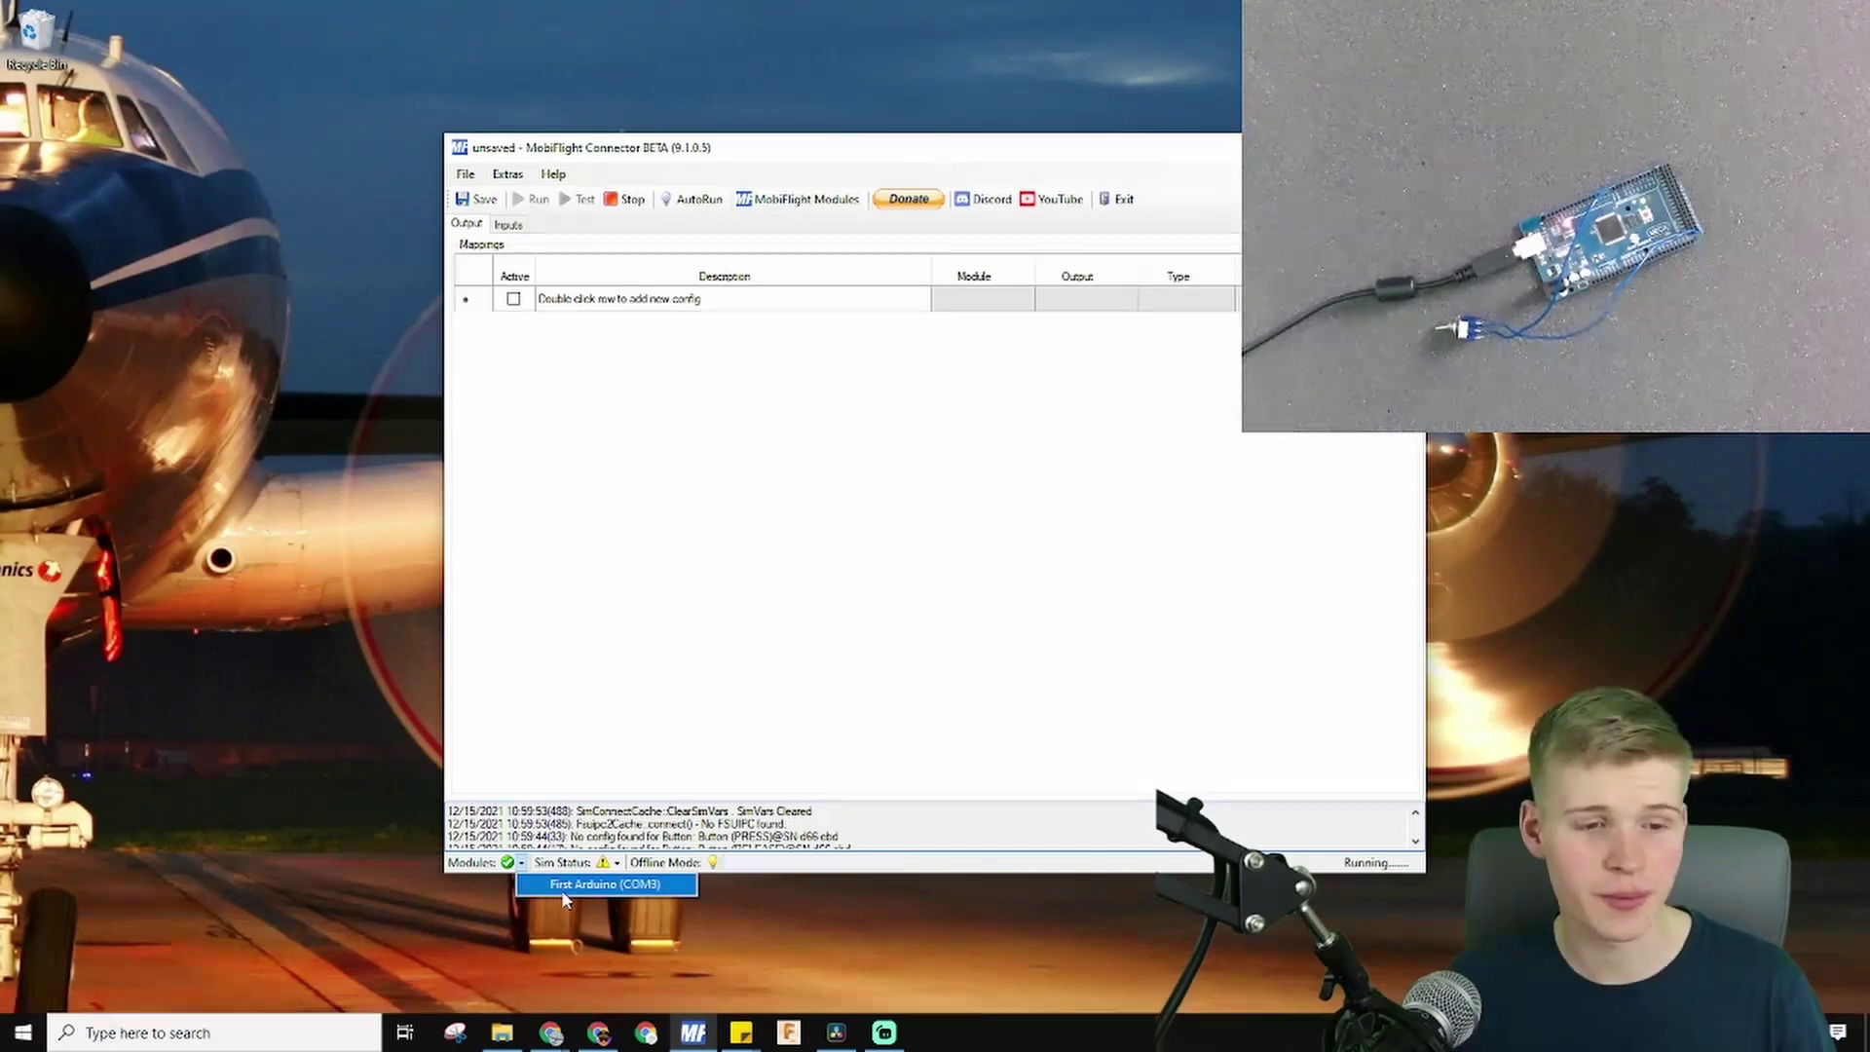
left_click(623, 873)
left_click(620, 863)
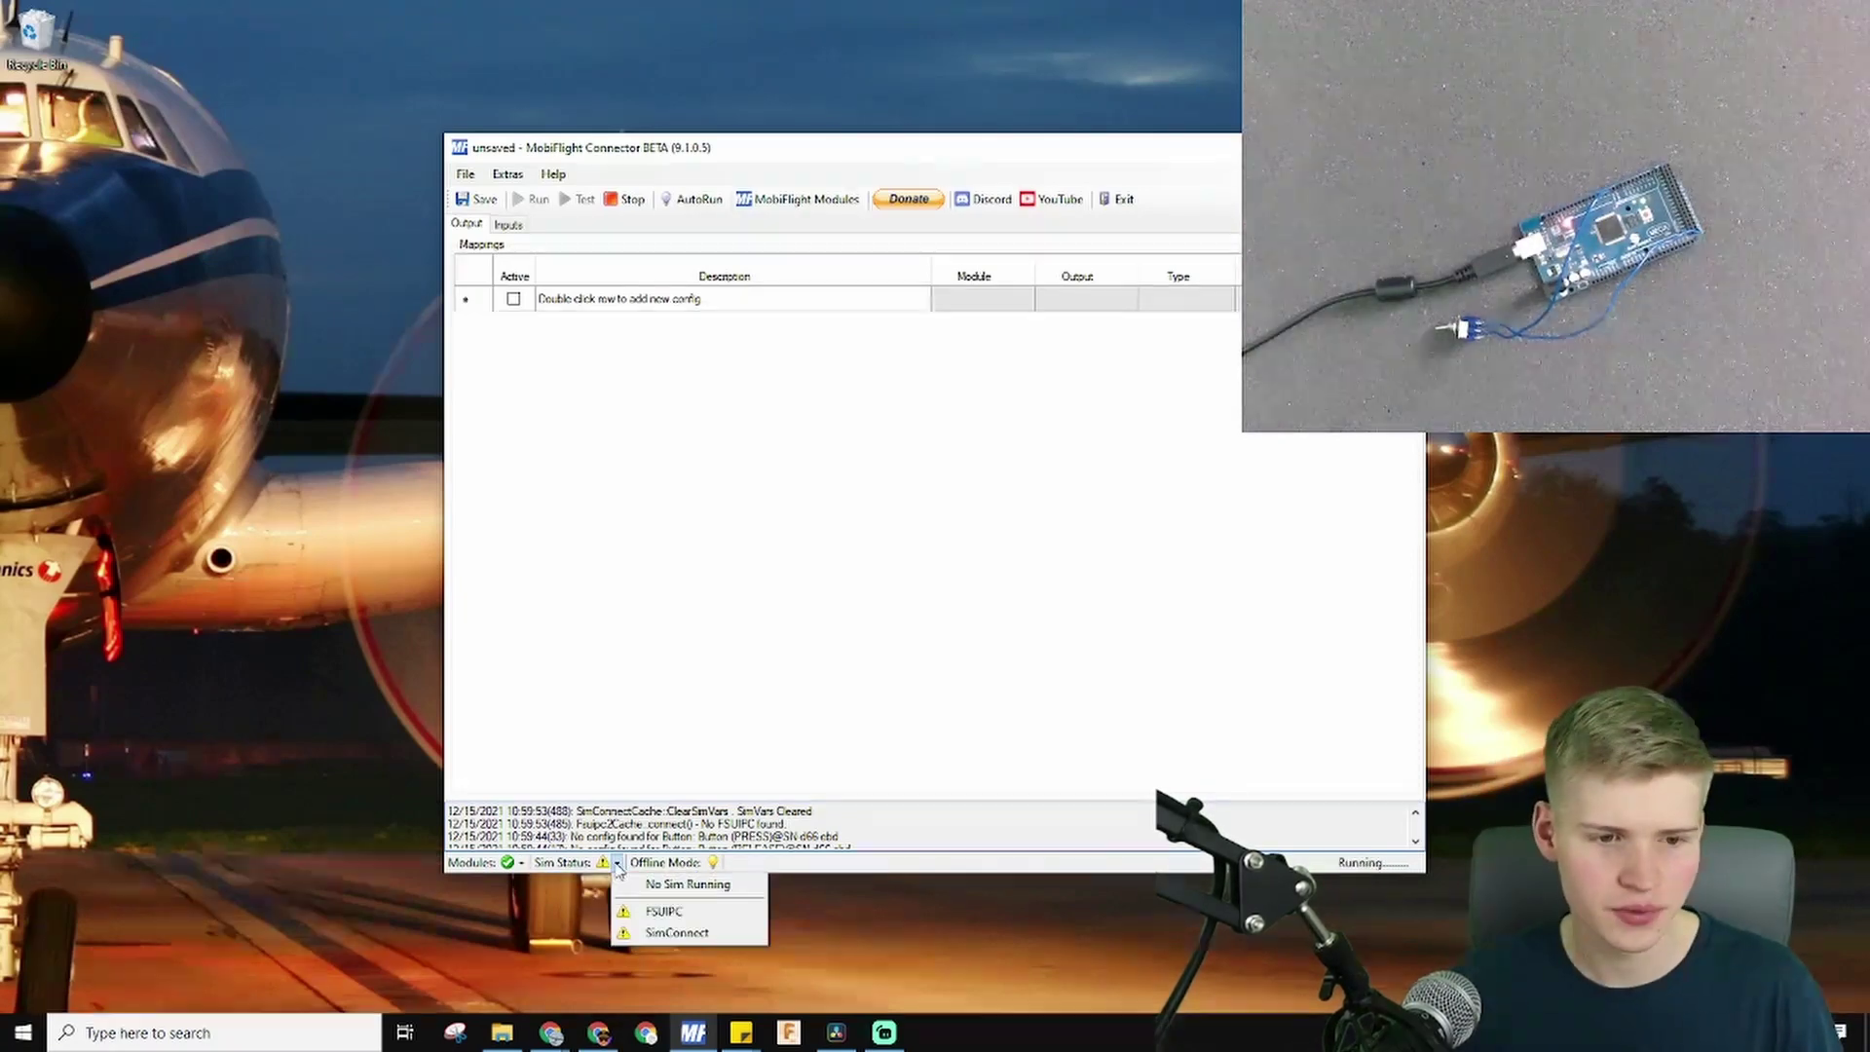
left_click(670, 862)
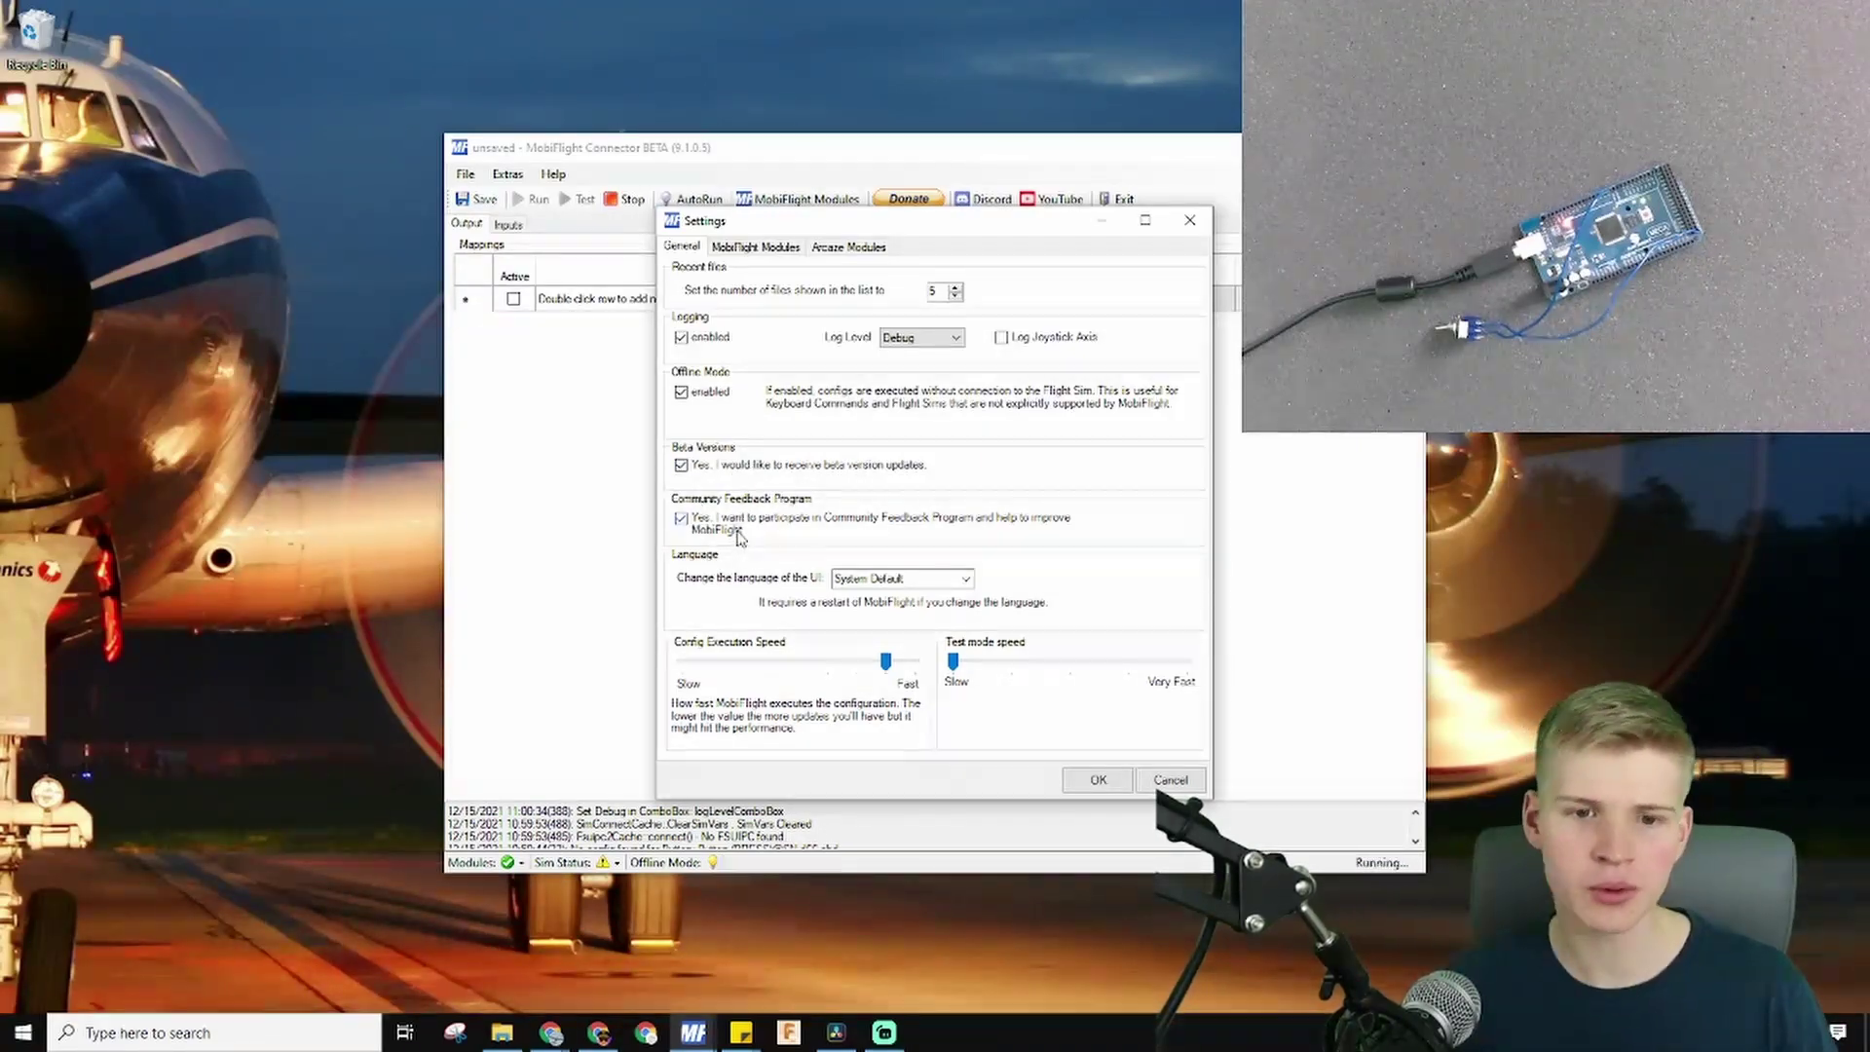
- Keep the System Default language and adjust the test mode speed
left_click(963, 580)
left_click(785, 686)
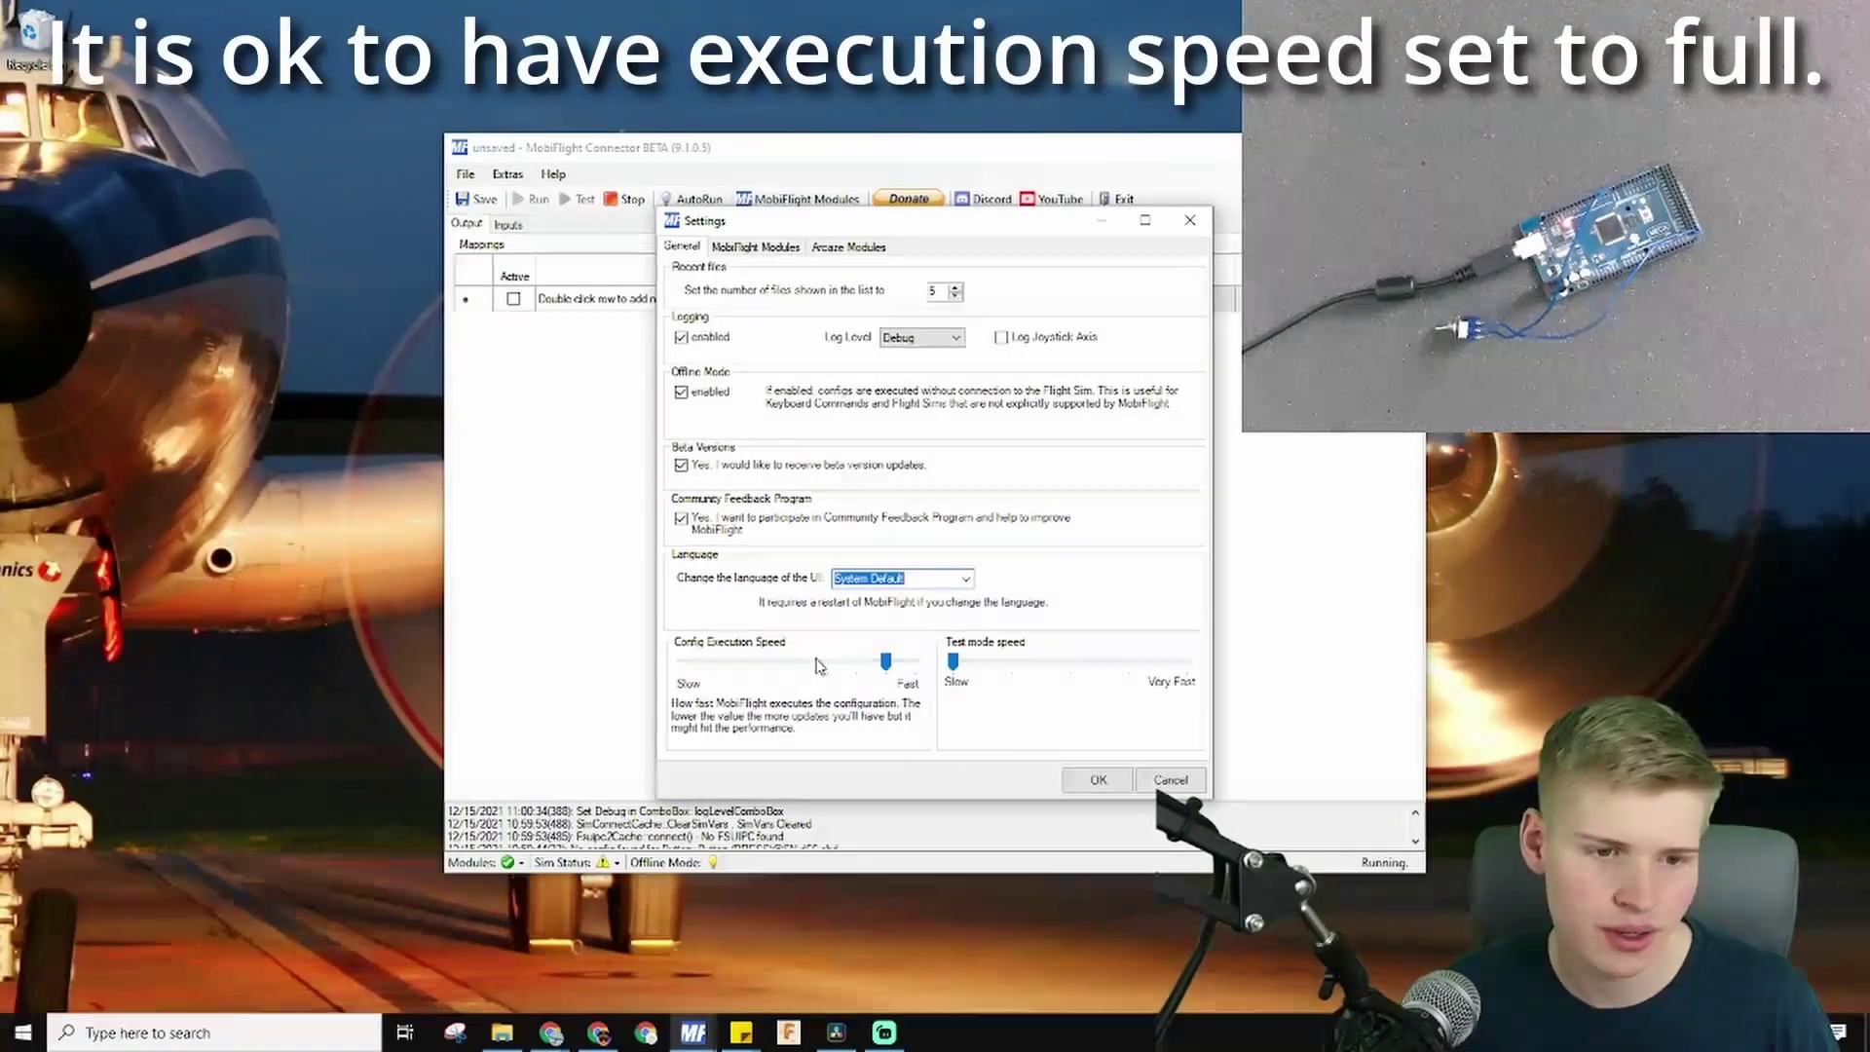
mouse_move(955, 671)
left_mouse_down()
mouse_move(1178, 672)
mouse_move(918, 666)
left_mouse_up()
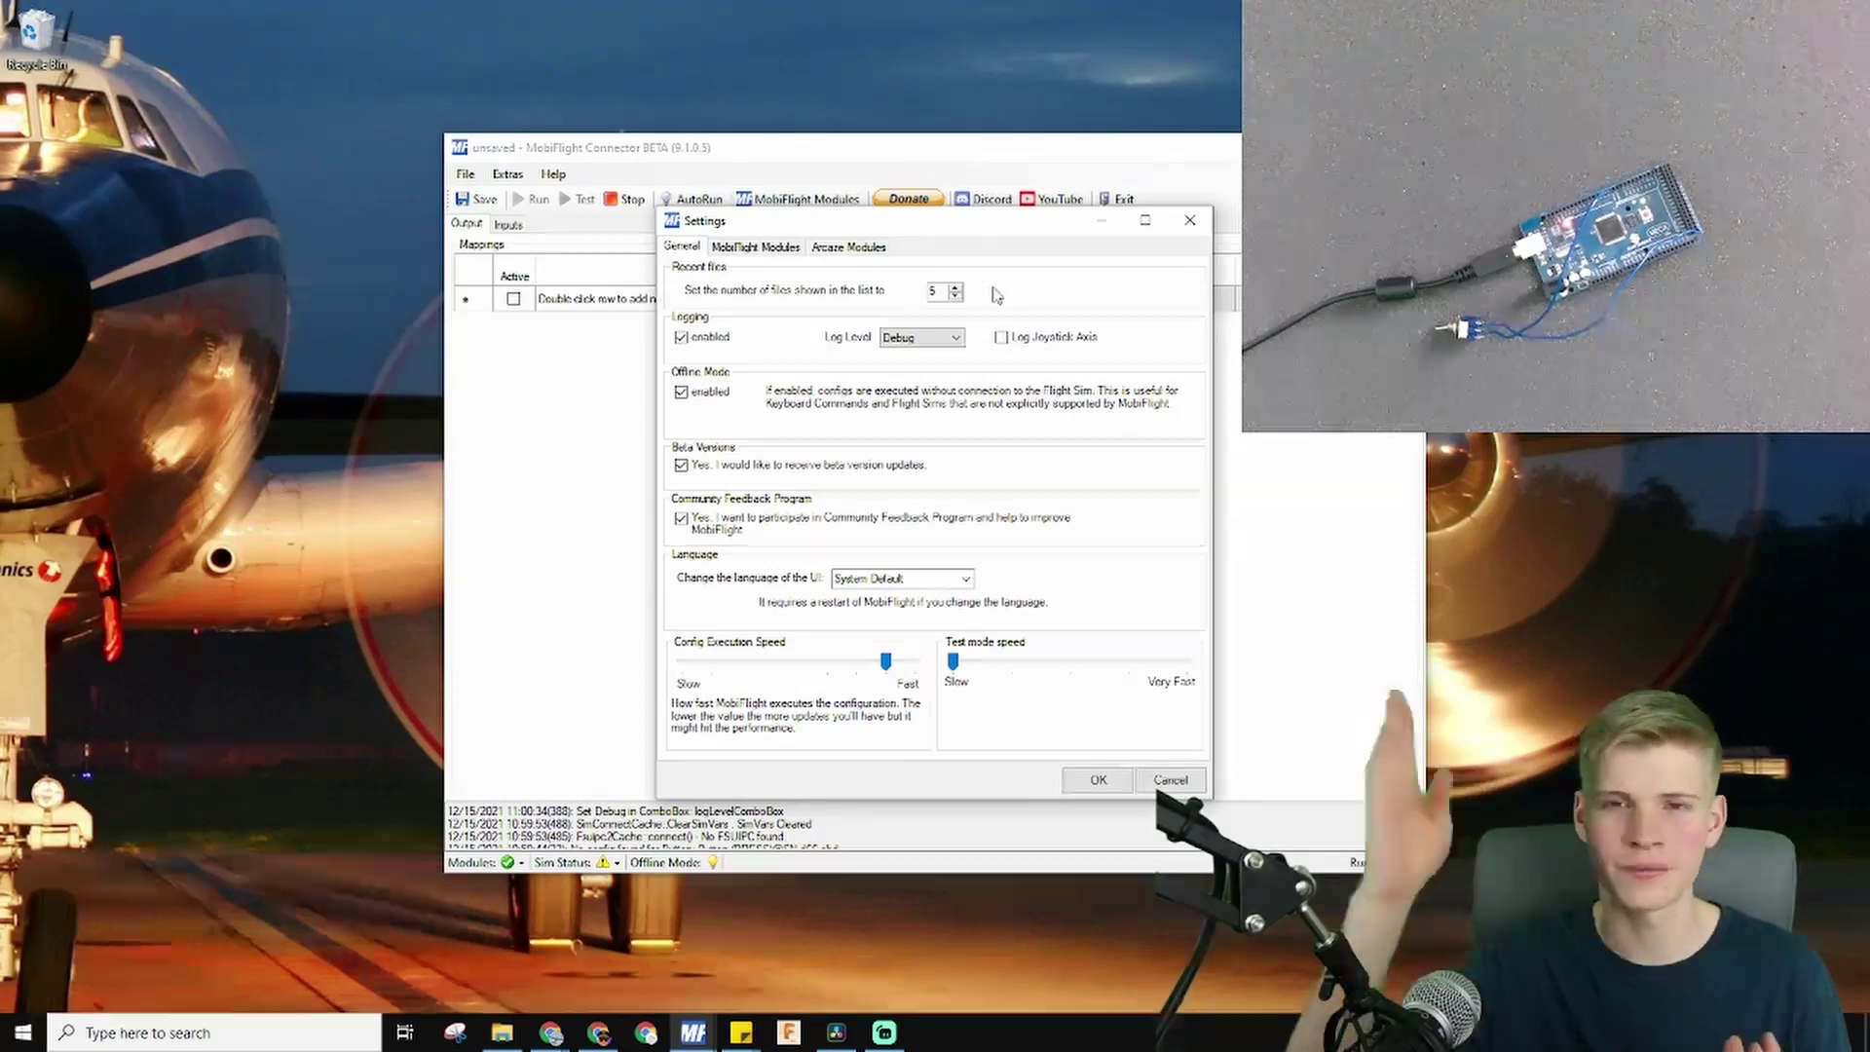
- View the MobiFlight and Arcaze module tabs, leave Arcaze support off, and save
left_click(798, 247)
left_click(848, 250)
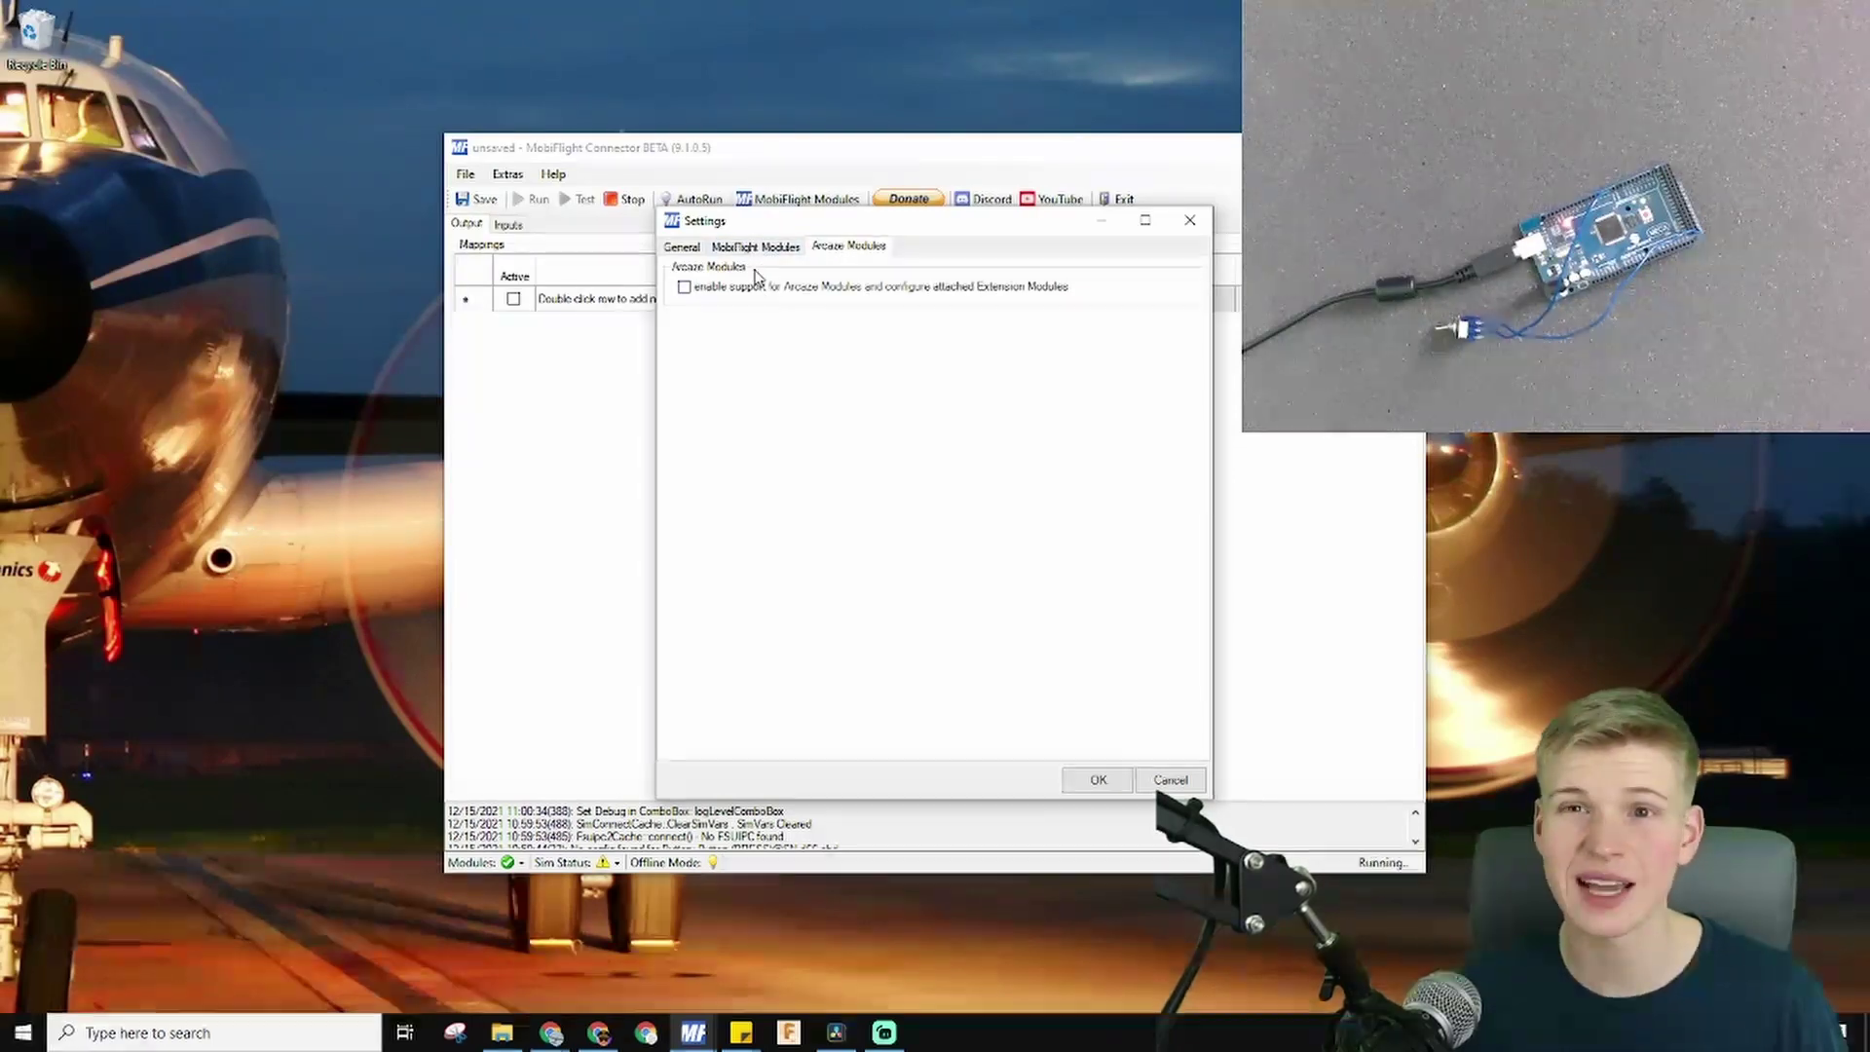
left_click(685, 288)
left_click(685, 287)
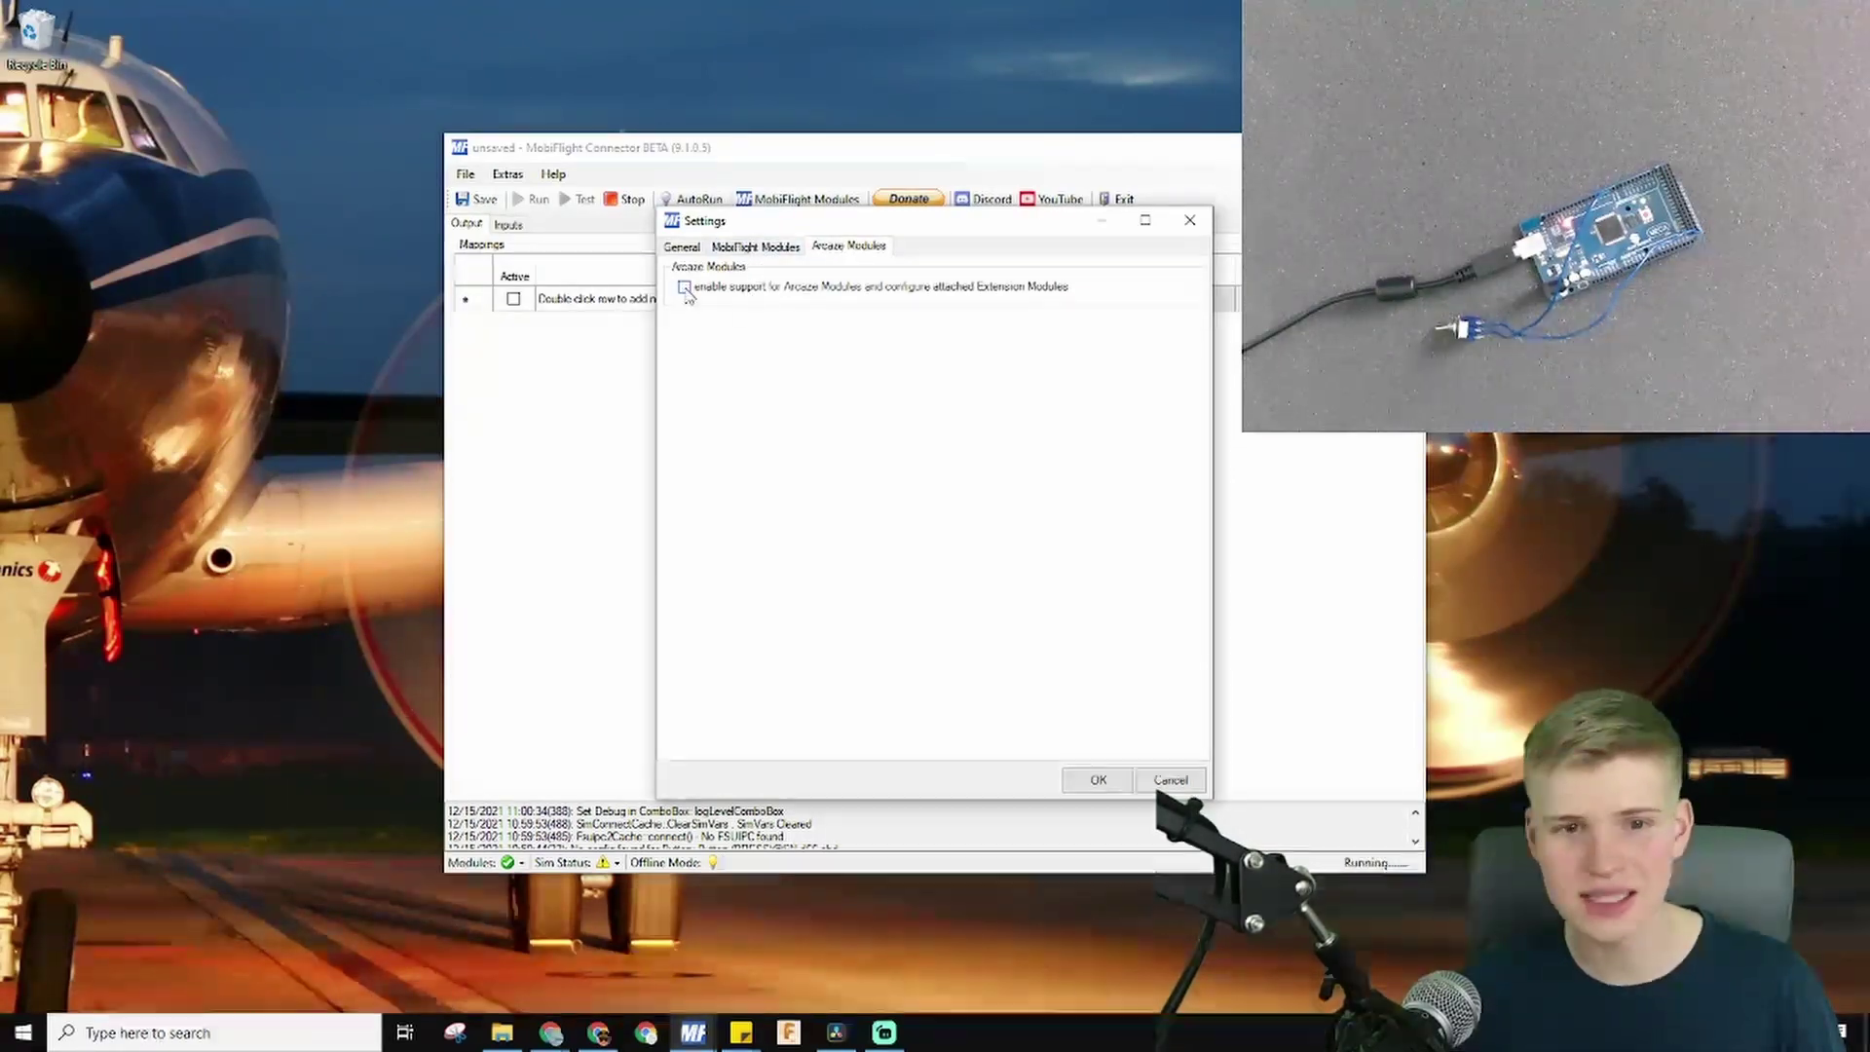
left_click(1097, 779)
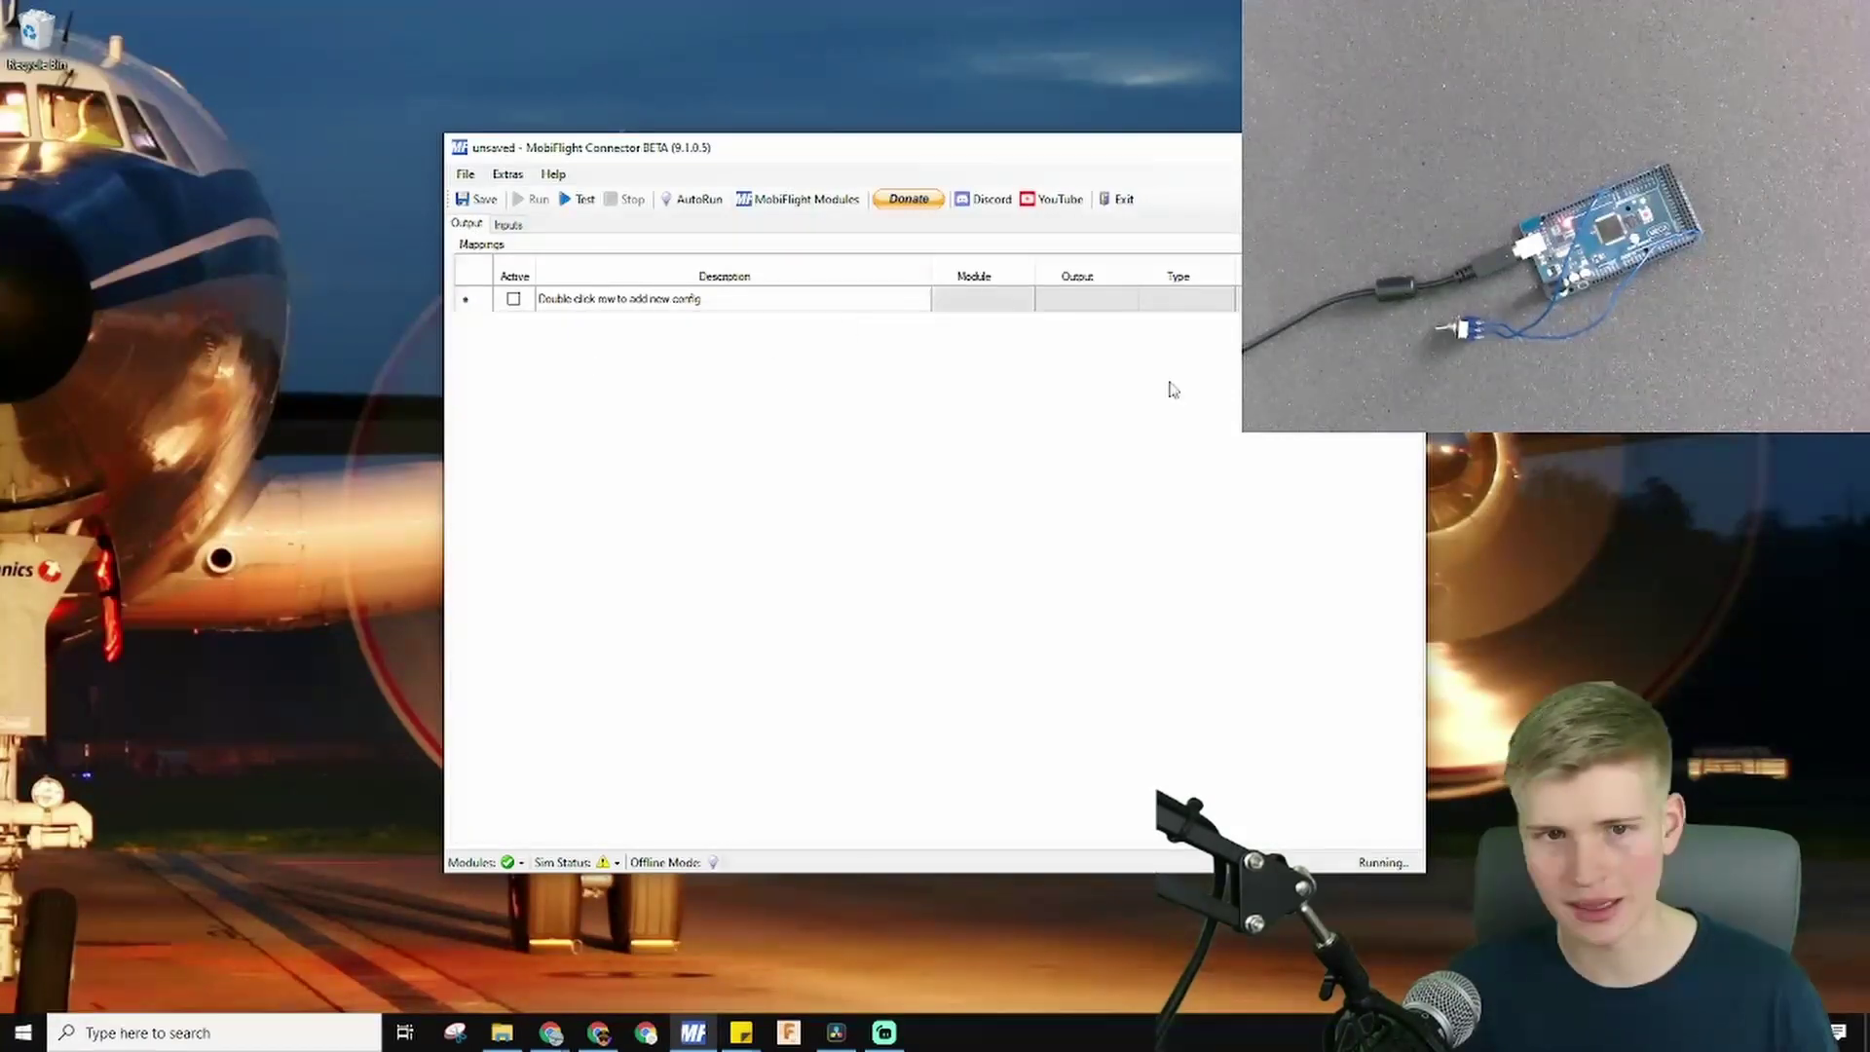
- Add two new blank output config rows to the Outputs list
left_click(515, 301)
left_click(515, 301)
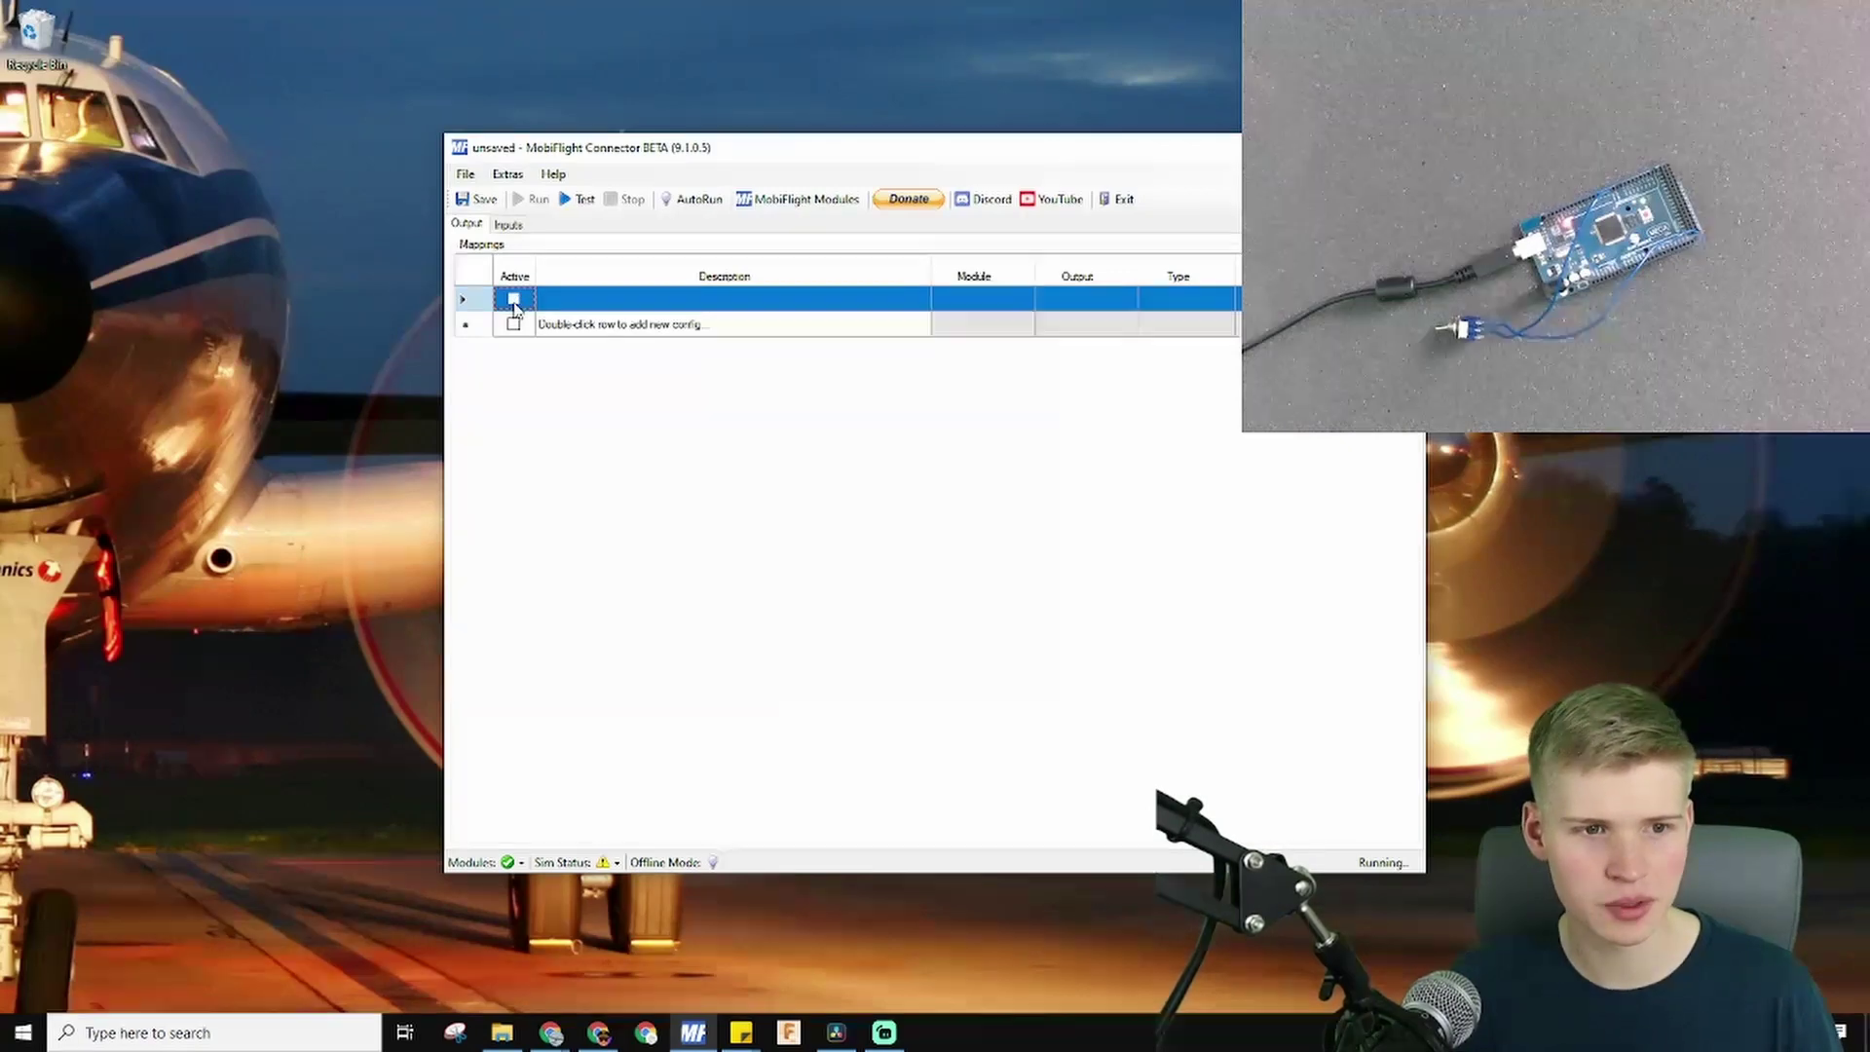
left_click(513, 322)
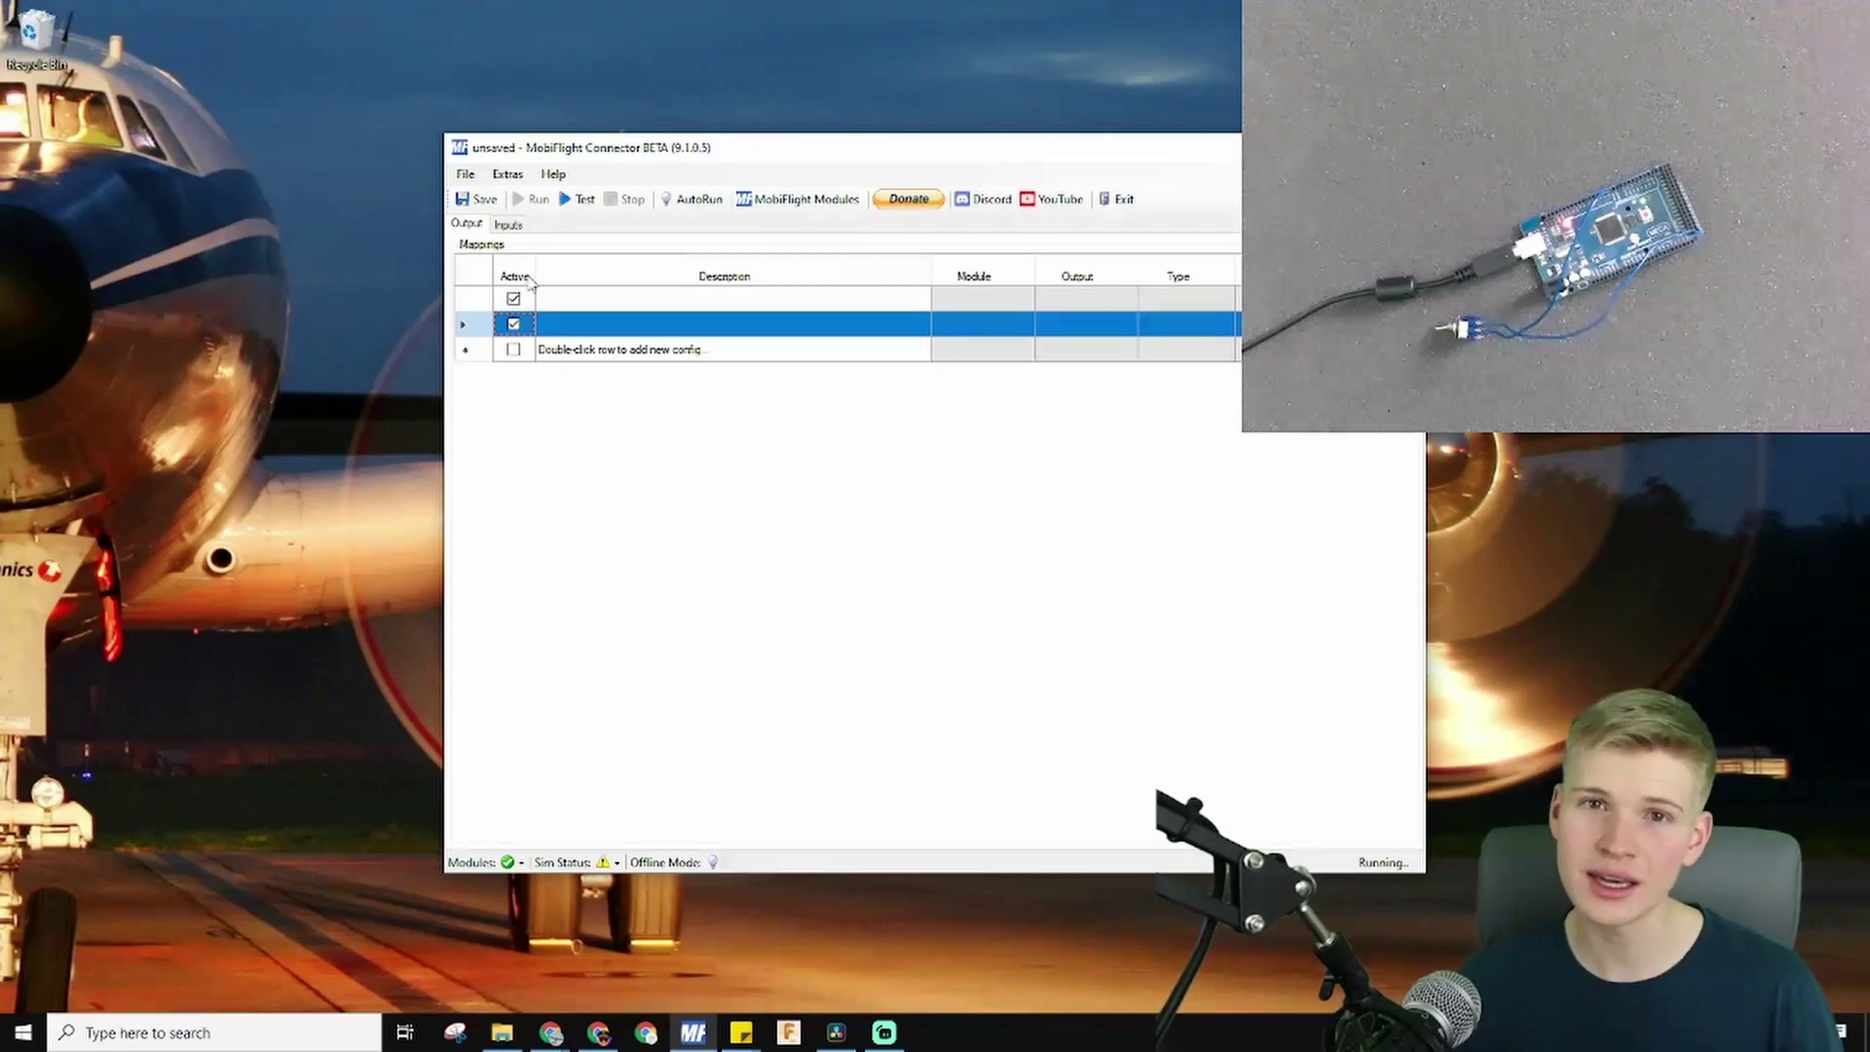
- Mark the first output row active and set its description to 'NAME'
left_click(525, 276)
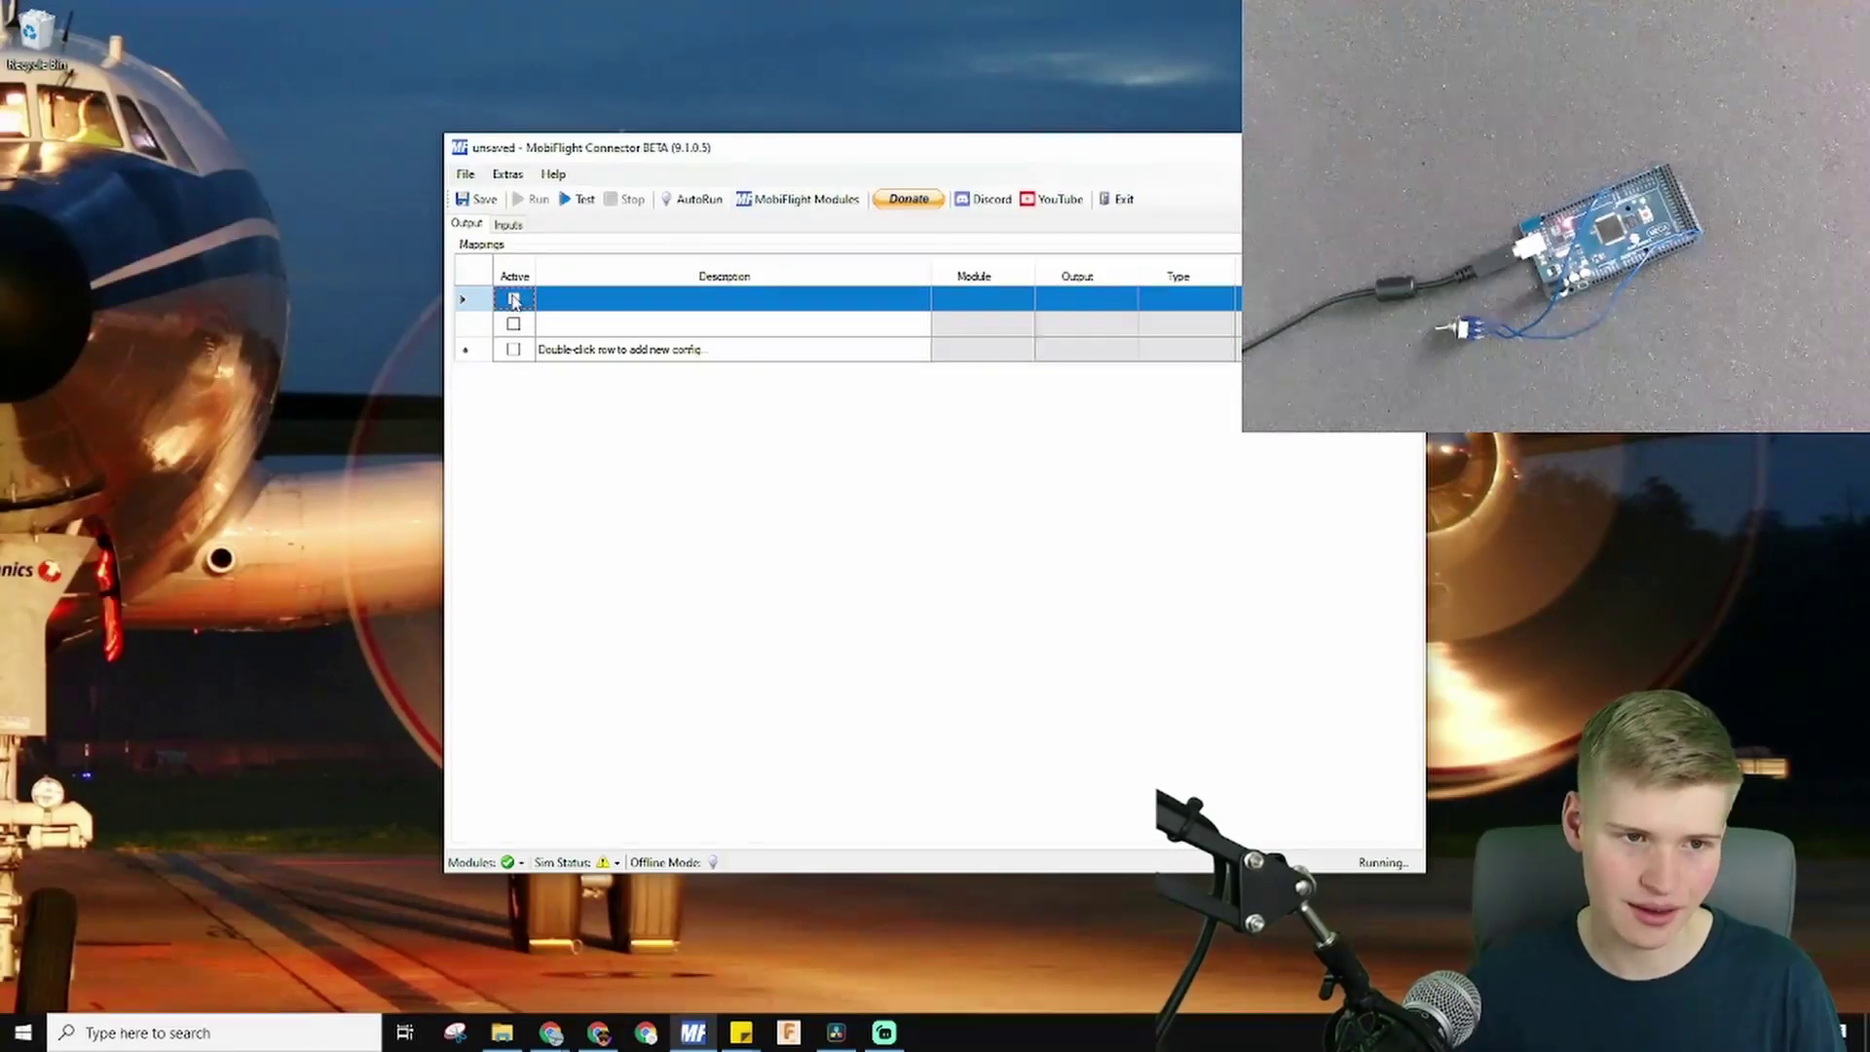
left_click(565, 300)
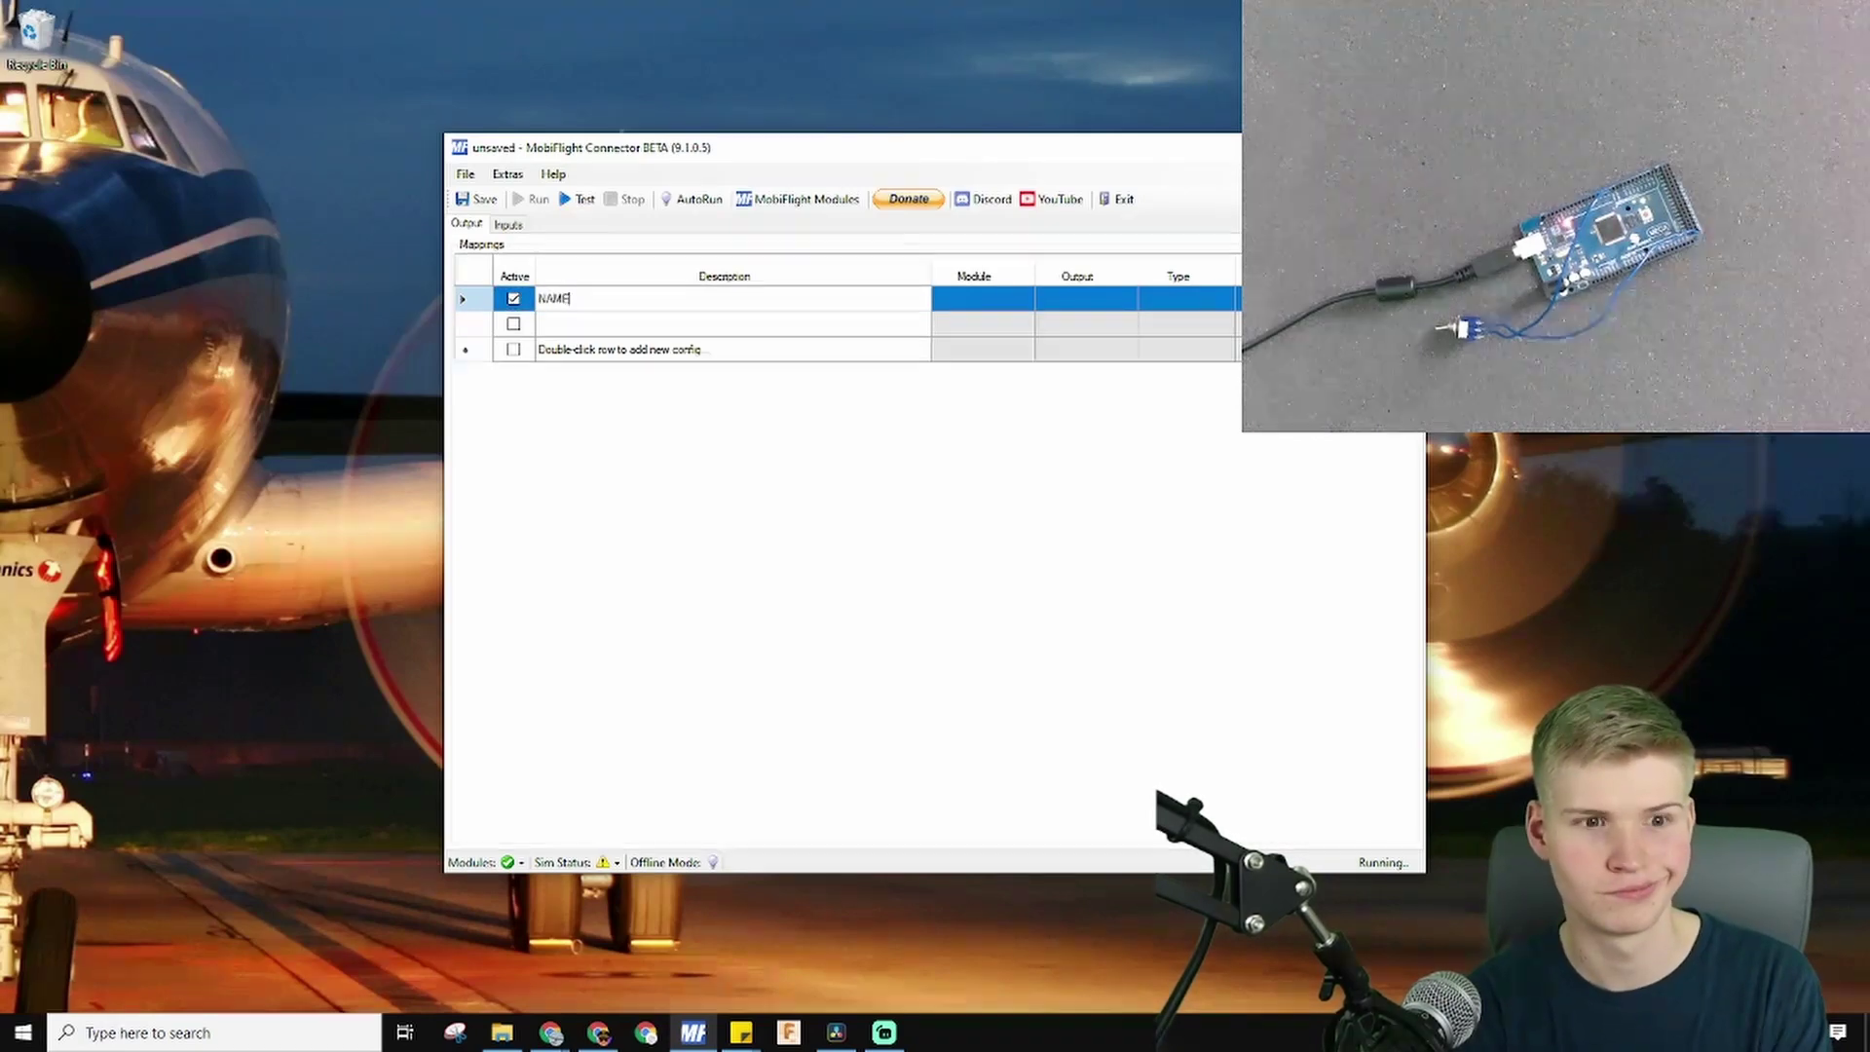
left_click(974, 302)
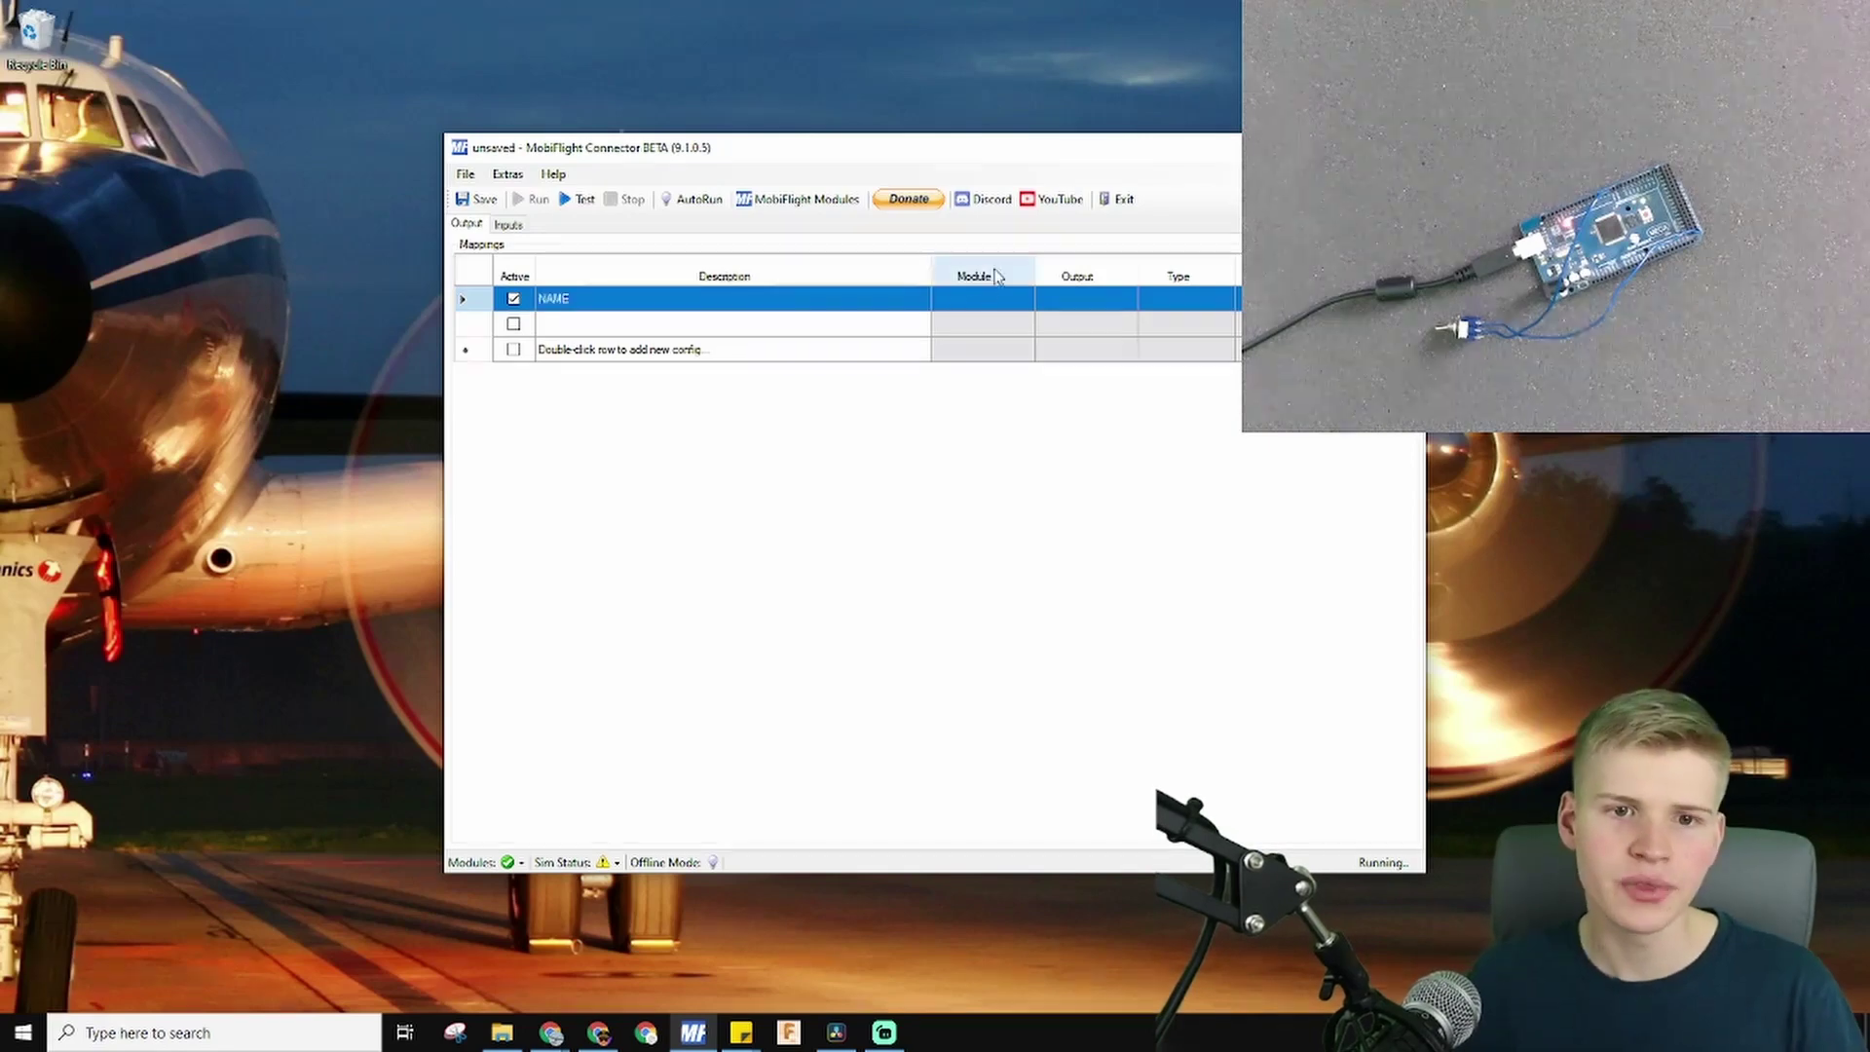